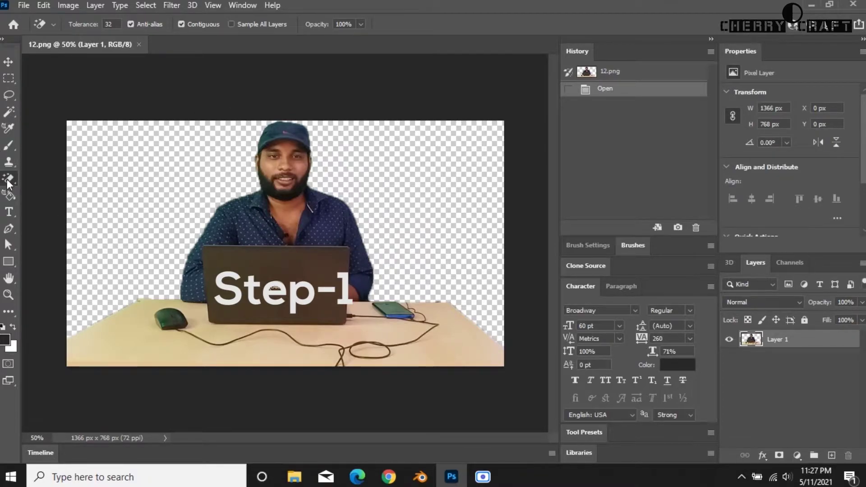
Erase the leftover background and save the cutout as a PNG copy replacing 12.png.
left_click(134, 177)
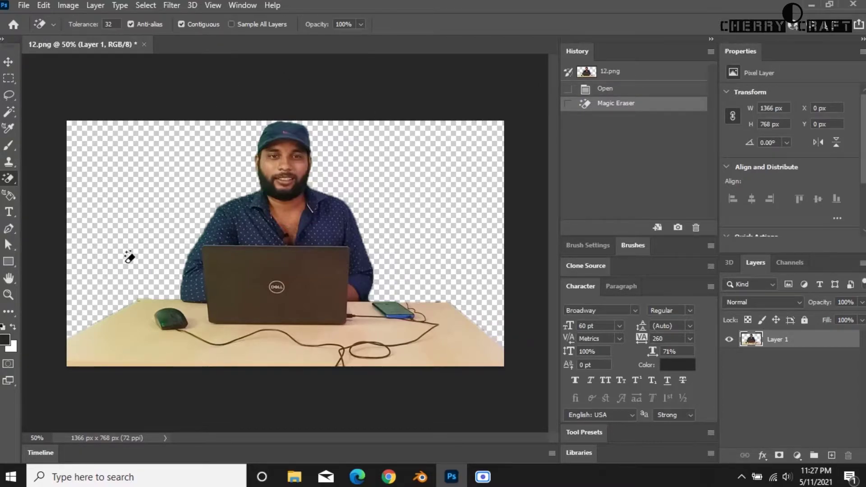
left_click(23, 5)
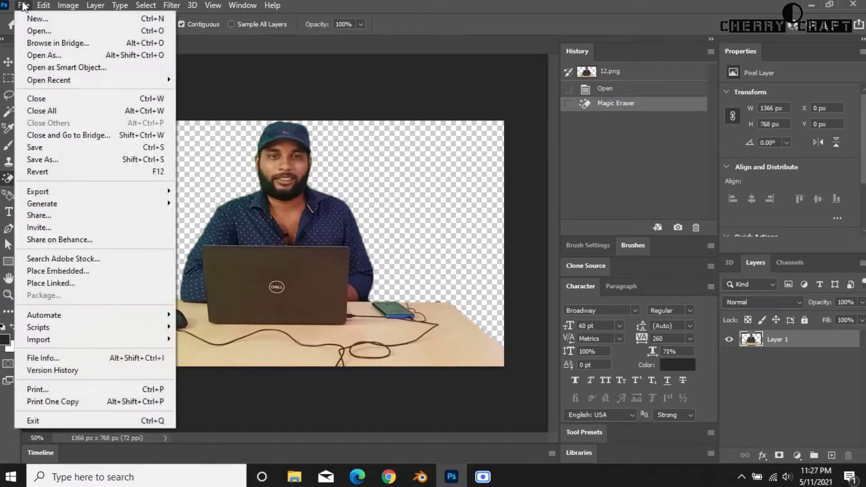
left_click(57, 159)
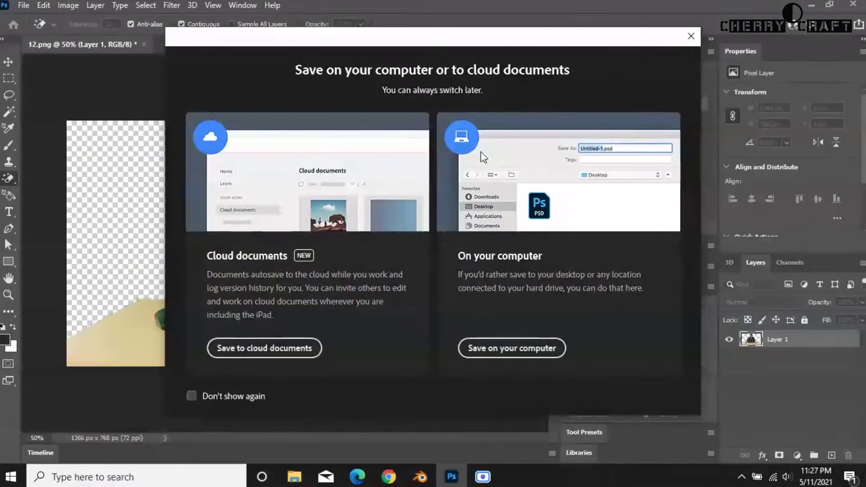
left_click(472, 347)
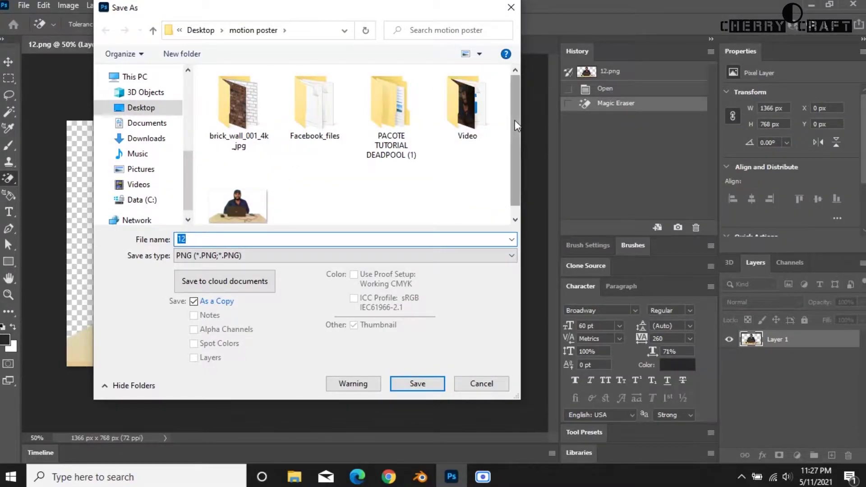
scroll(515, 167, "down", 1)
left_click(226, 194)
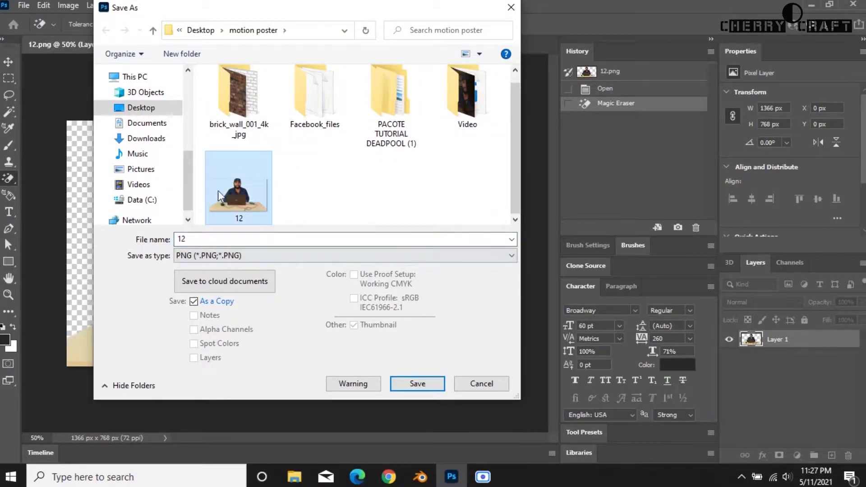
left_click(432, 387)
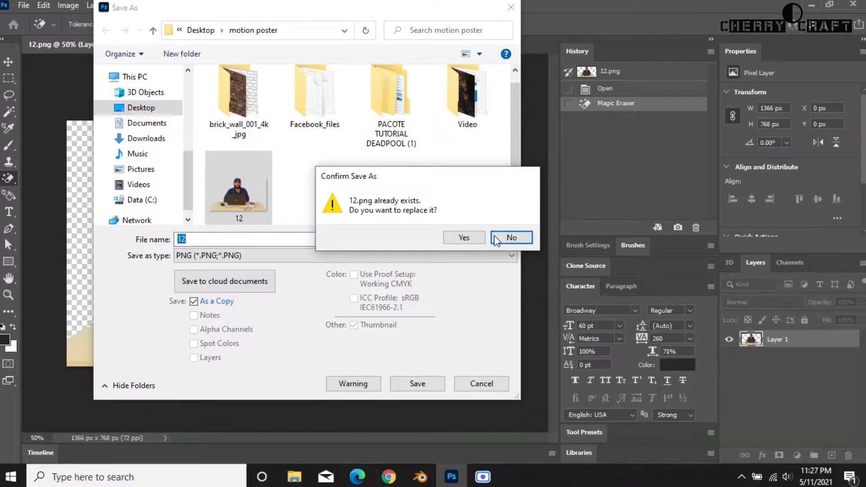
left_click(464, 237)
left_click(518, 131)
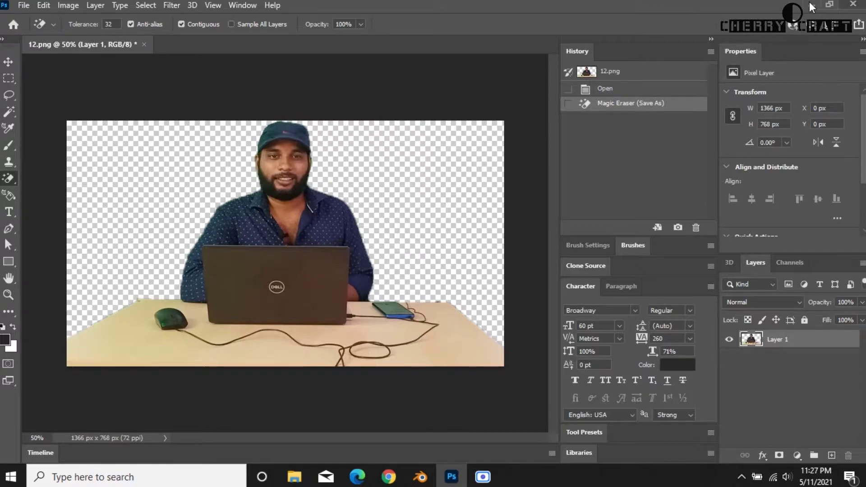
Step through the cup, MADEIRA.png and VIDRO.png images in Photos, then close the viewer.
left_click(294, 476)
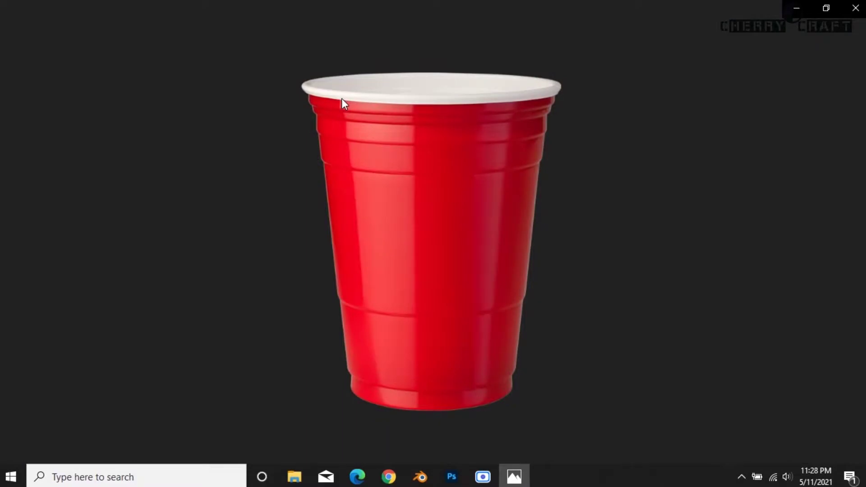
left_click(841, 248)
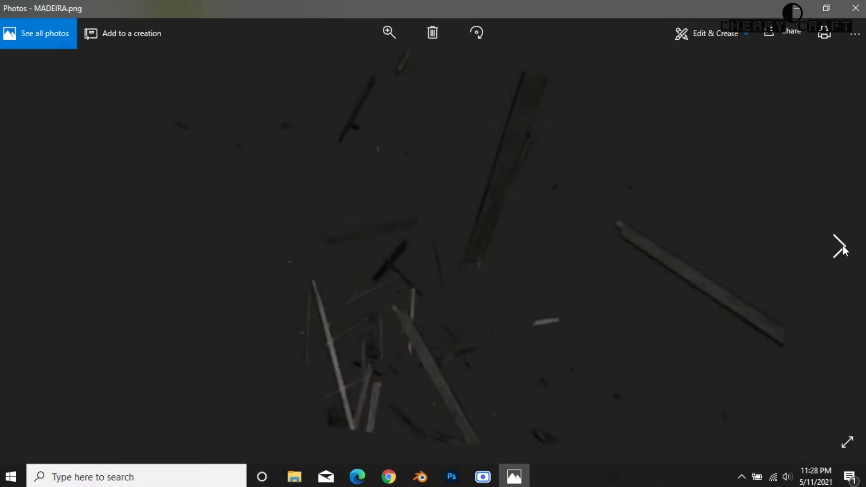
left_click(841, 246)
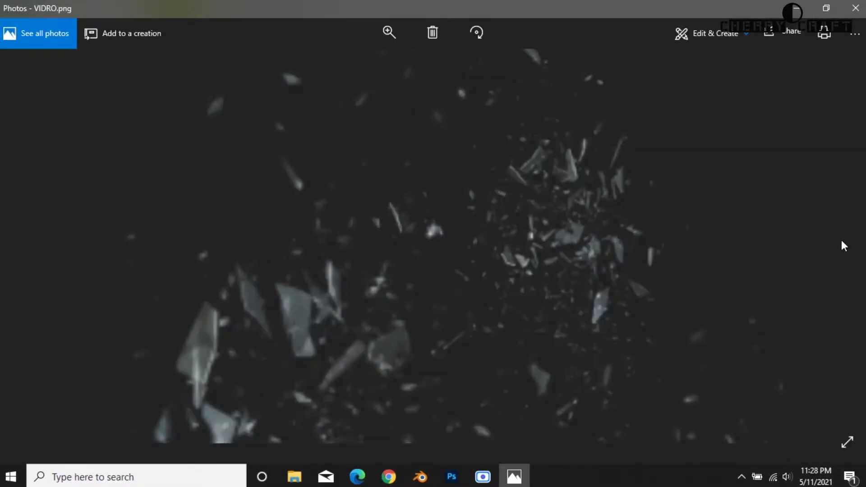
left_click(857, 6)
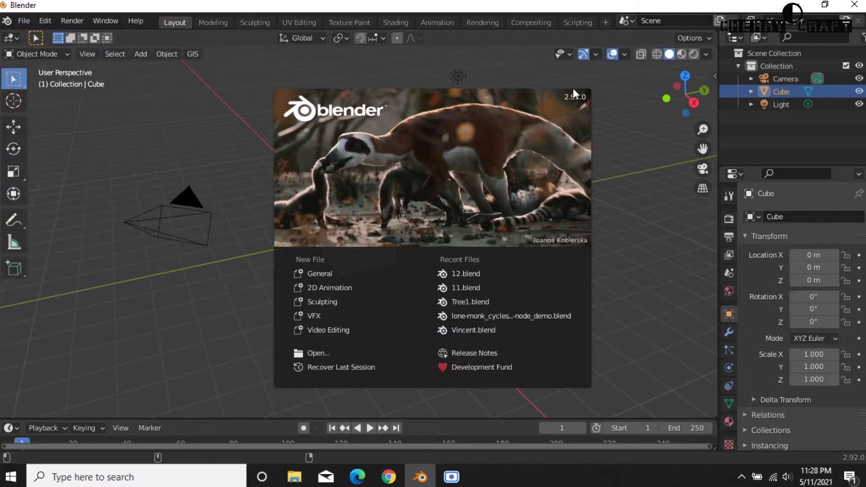
Dismiss the splash screen, hide the sidebar panel and delete the default cube.
left_click(477, 69)
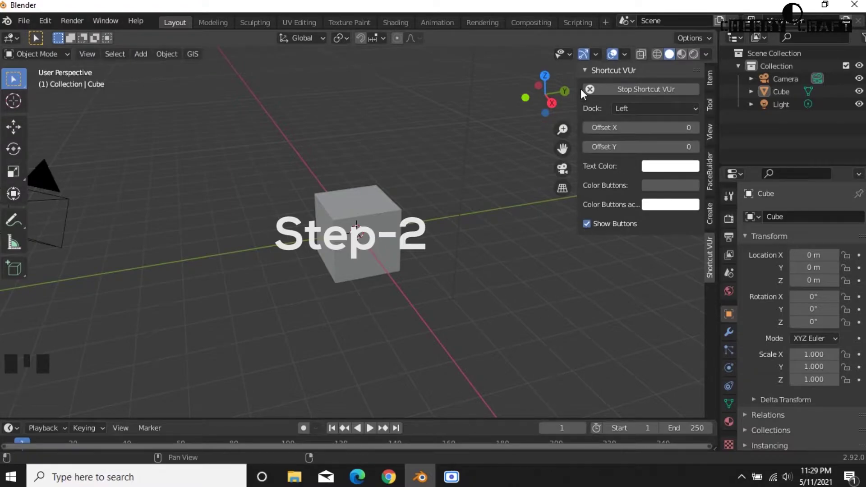
left_click_drag(577, 102, 710, 103)
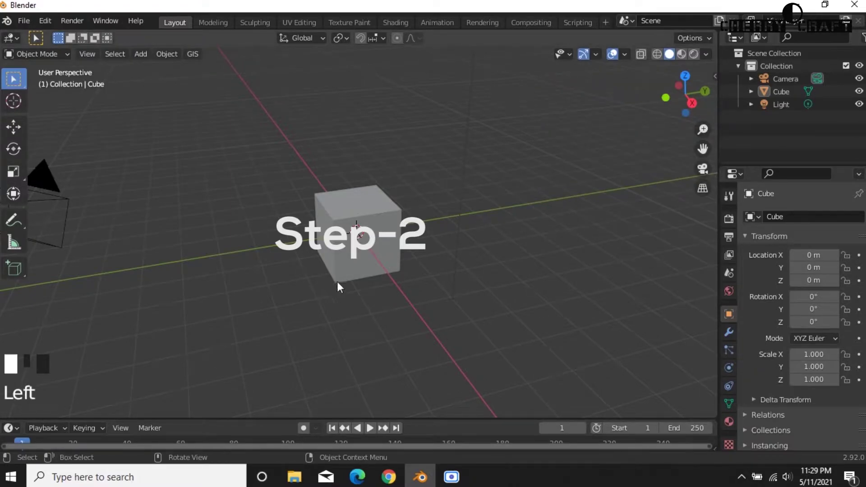
scroll(363, 257, "down", 5)
scroll(363, 246, "up", 3)
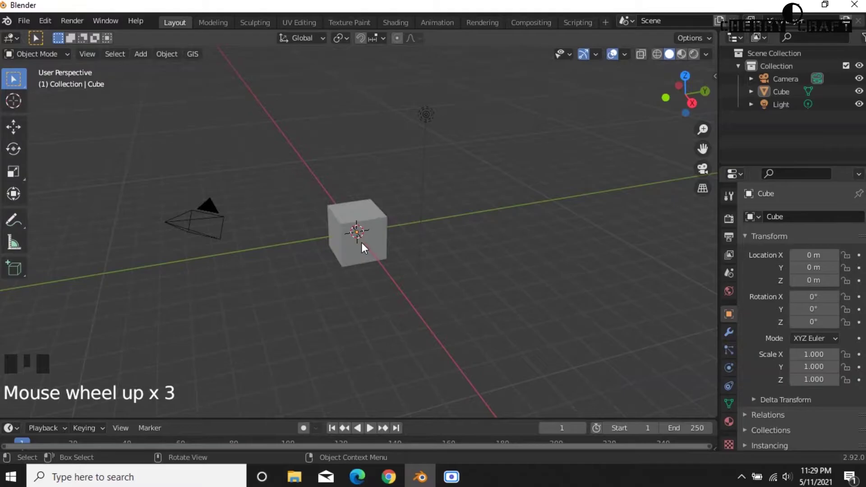
left_click(361, 242)
key("Delete")
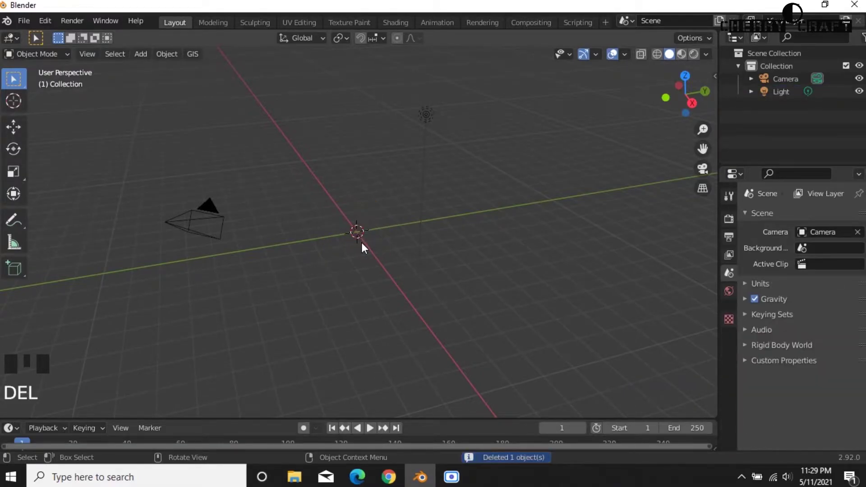
mouse_move(401, 255)
middle_mouse_down()
mouse_move(377, 264)
mouse_move(502, 281)
mouse_move(395, 262)
middle_mouse_up()
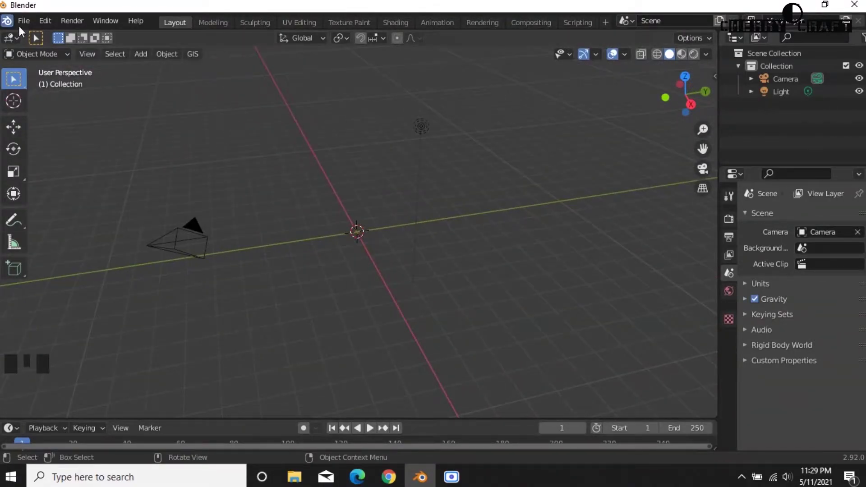
Add a plane to the scene and scale it to 6.521.
key("shift+a")
mouse_move(201, 154)
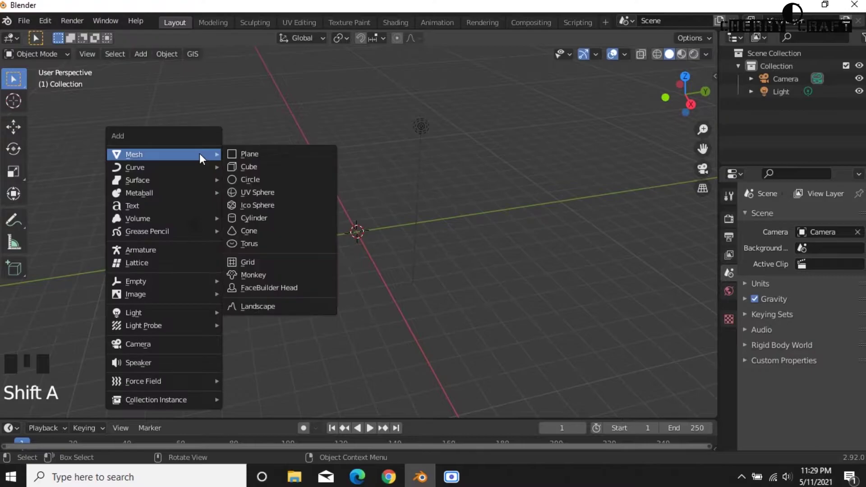
left_click(249, 154)
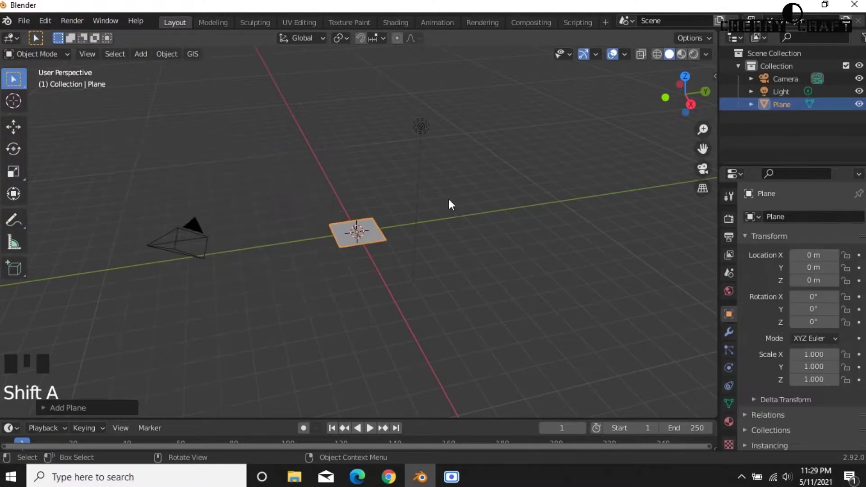
key("s")
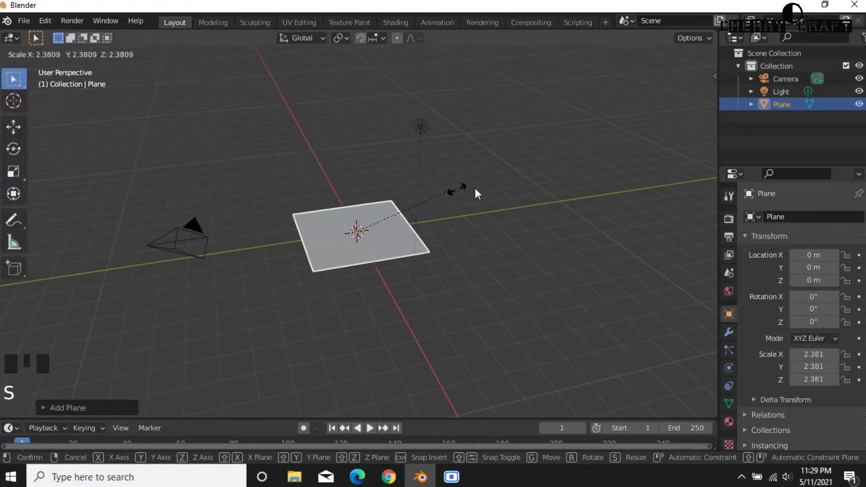
left_click(622, 156)
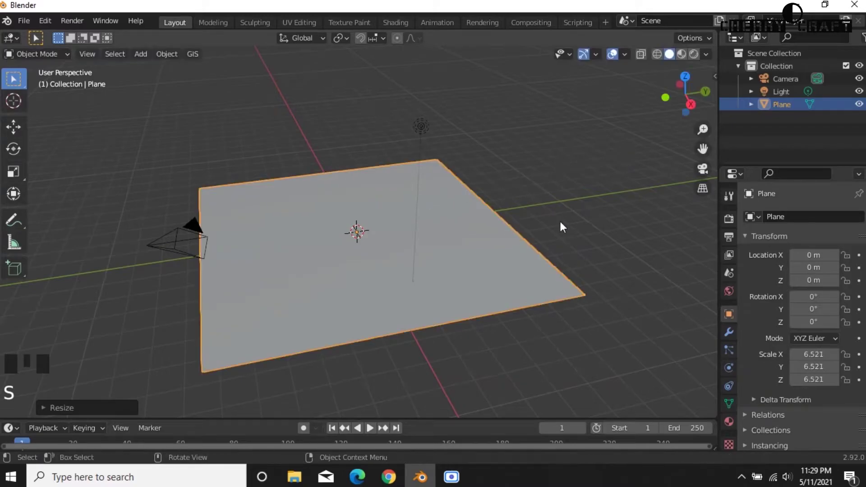
middle_click_drag(499, 279, 525, 266)
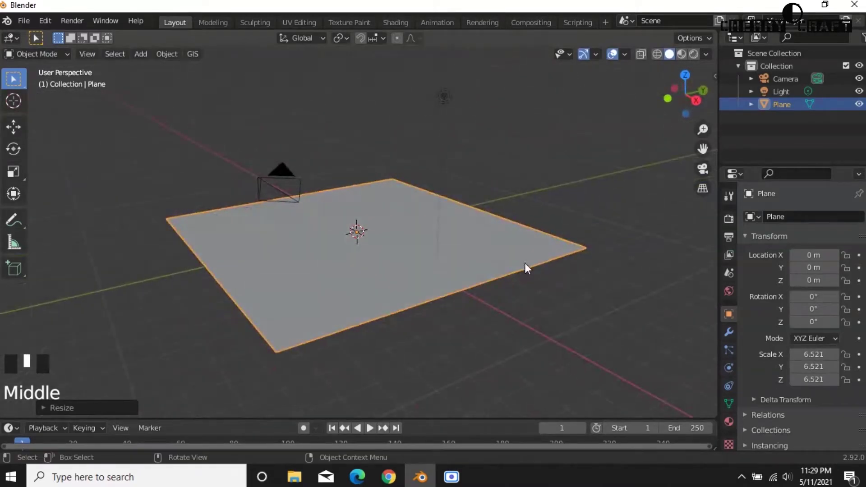
In wireframe, extrude the plane's back edge straight up about 7.6 m to form a wall.
key("Tab")
left_click_drag(360, 145, 600, 308)
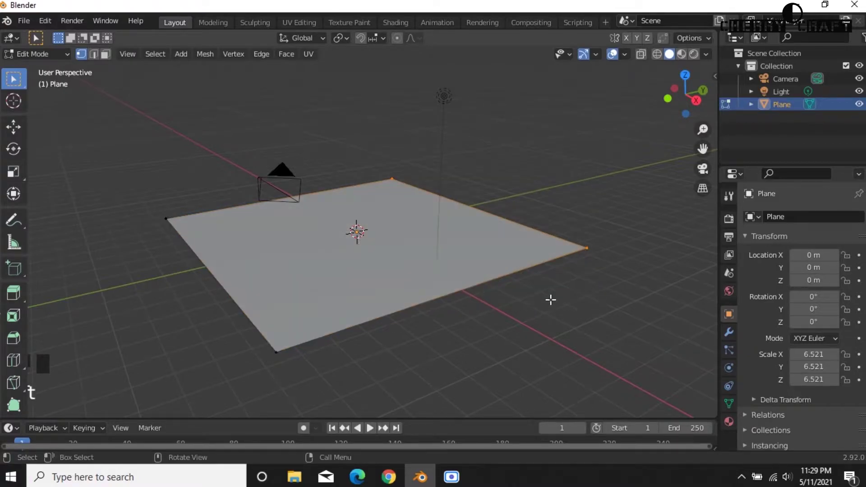
key("z")
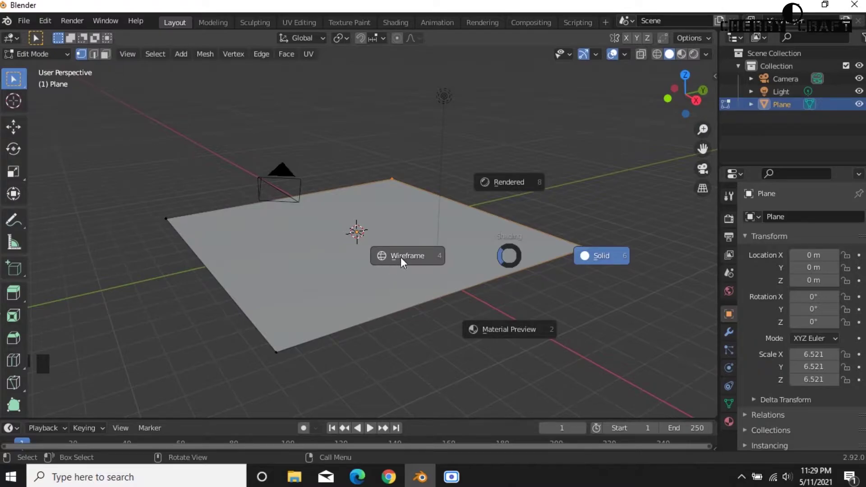
left_click(401, 256)
middle_click_drag(615, 319, 581, 324)
key("e")
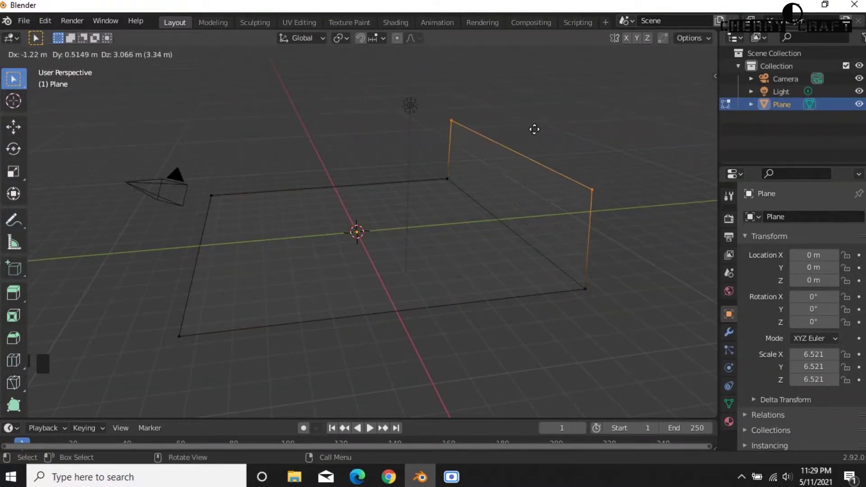
key("z")
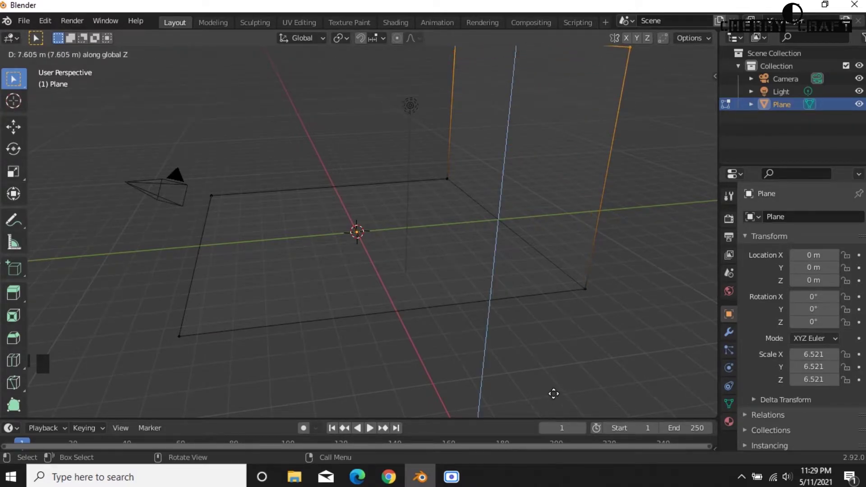
left_click(555, 408)
middle_click_drag(541, 367, 586, 384)
key("Tab")
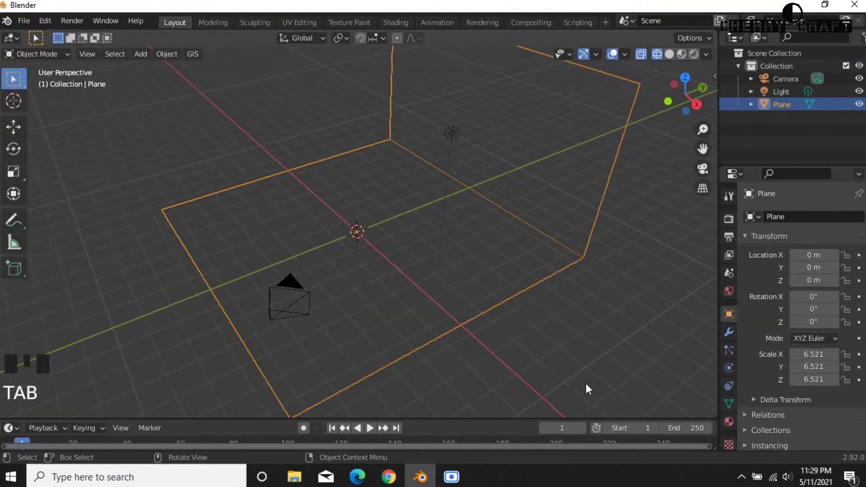
Switch back to solid shading and frame the floor-and-wall backdrop.
key("z")
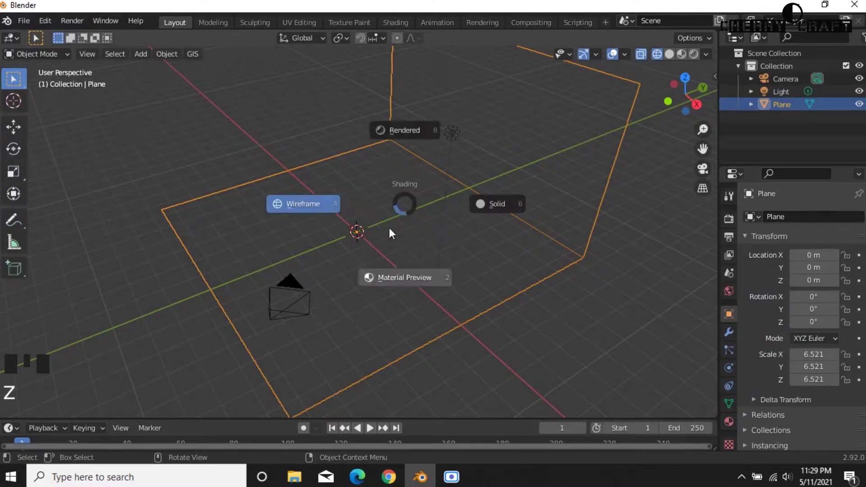
left_click(483, 212)
middle_click_drag(567, 353, 378, 331)
middle_click_drag(584, 352, 361, 365)
scroll(472, 308, "down", 3)
middle_click_drag(512, 308, 415, 247)
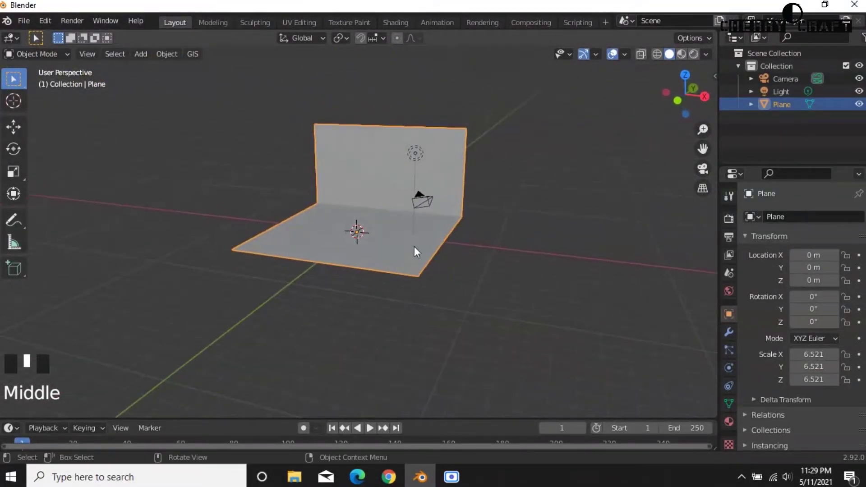
scroll(428, 298, "up", 1)
Open the Texture Haven website from the browser's search results.
left_click(389, 477)
left_click(143, 185)
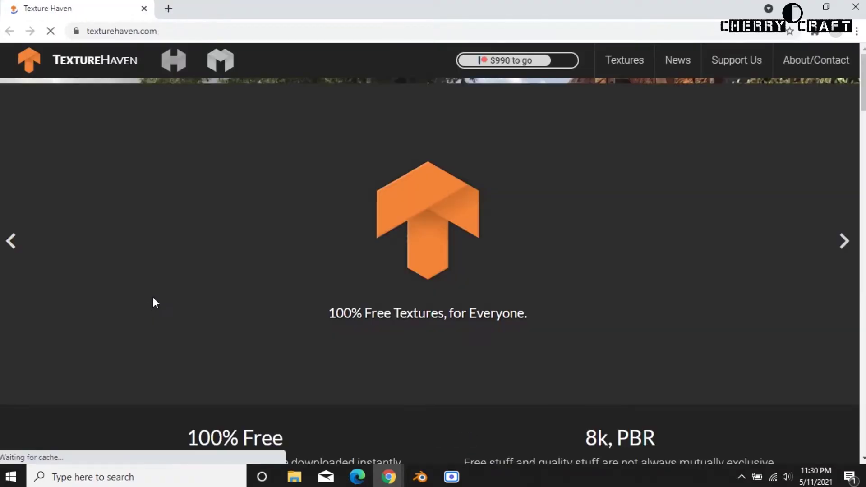
scroll(444, 139, "down", 2)
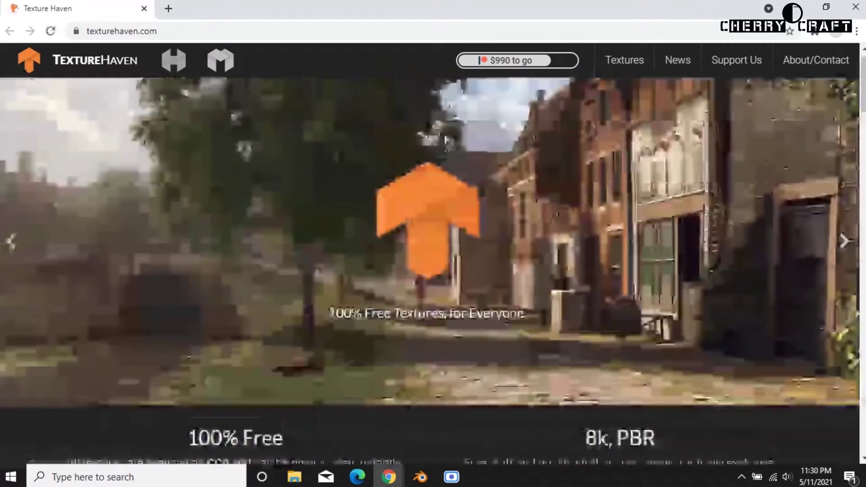
scroll(444, 134, "down", 3)
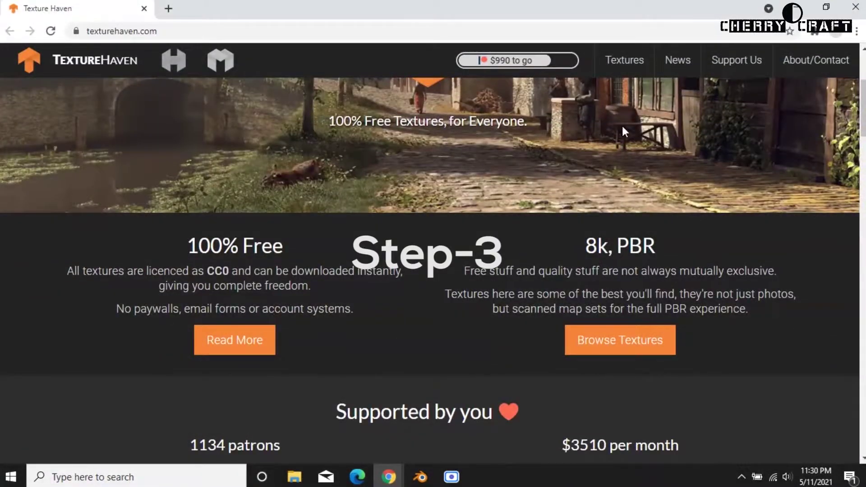
scroll(622, 126, "up", 1)
scroll(621, 126, "up", 3)
Find denim_fabric in the texture catalogue and download all its maps as 2k PNG.
left_click(628, 60)
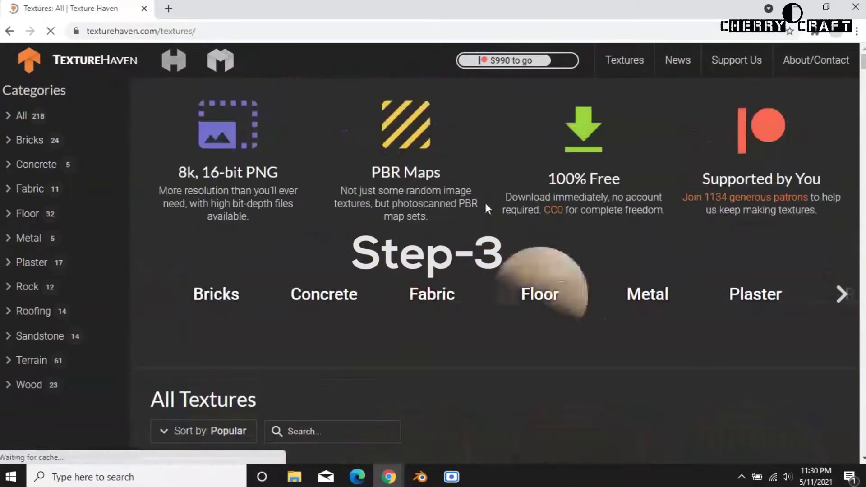
scroll(283, 236, "down", 10)
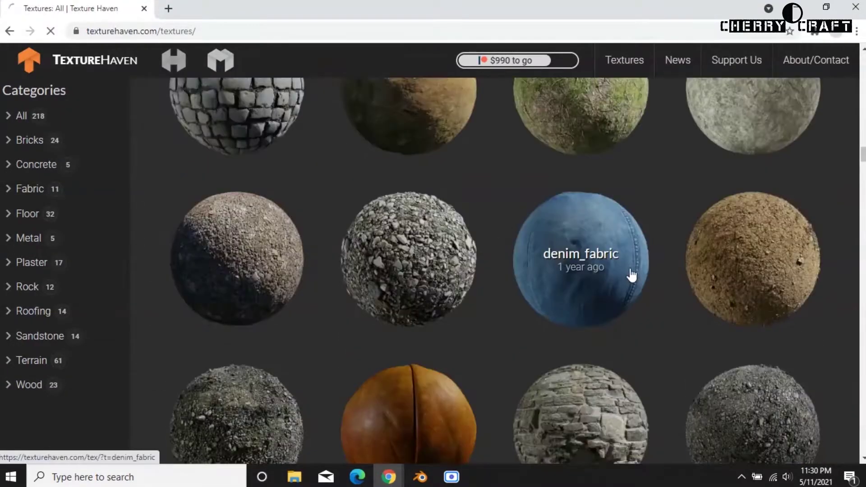
left_click(629, 271)
scroll(626, 263, "down", 3)
mouse_move(635, 242)
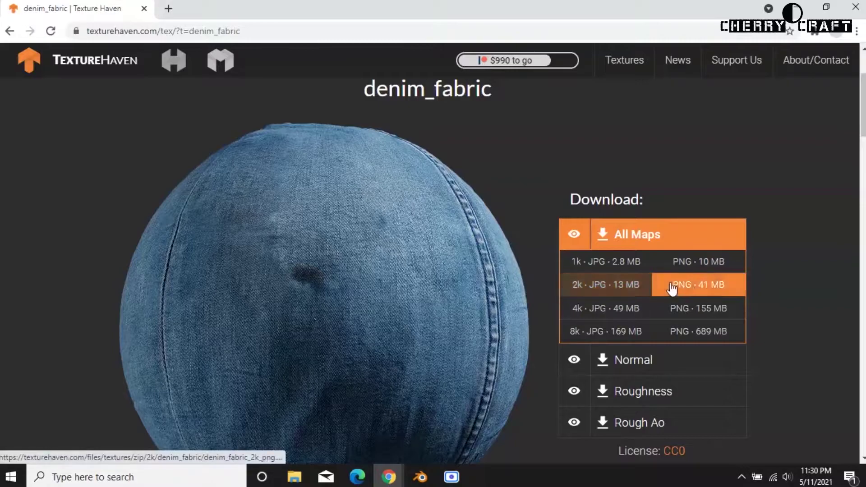
left_click(700, 290)
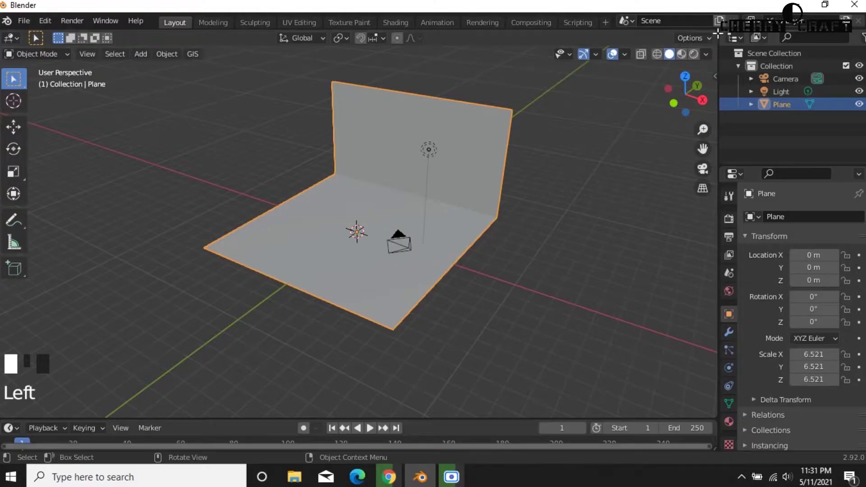
Split the viewport and turn the widened right area into a Shader Editor.
left_click_drag(715, 32, 459, 23)
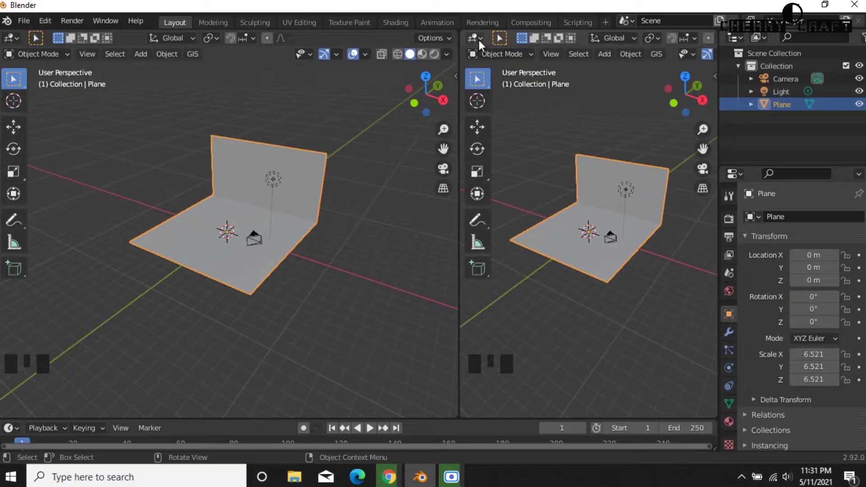
left_click(474, 38)
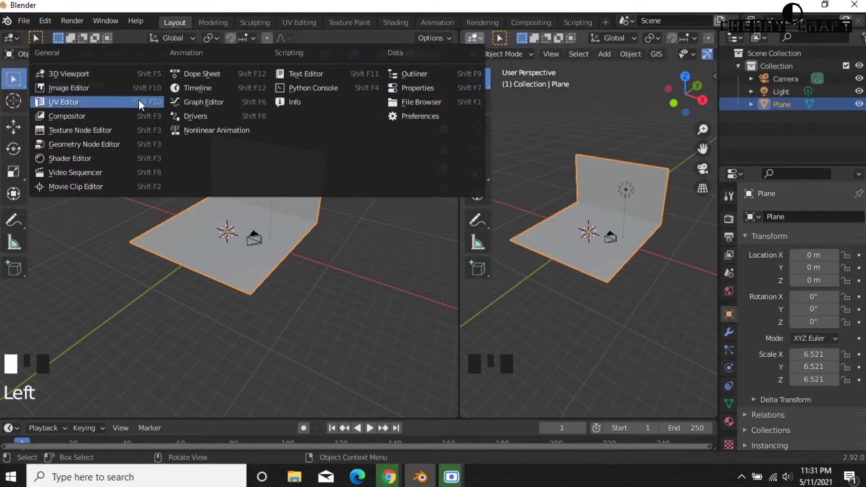
left_click(105, 157)
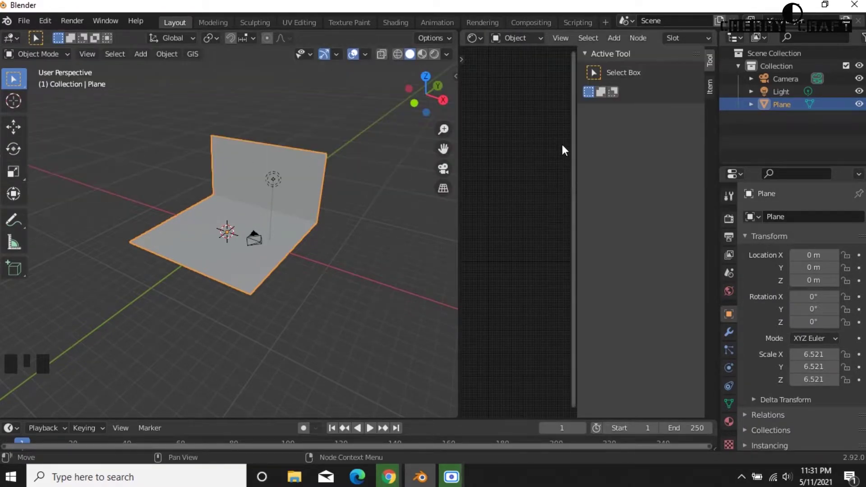
left_click(574, 182)
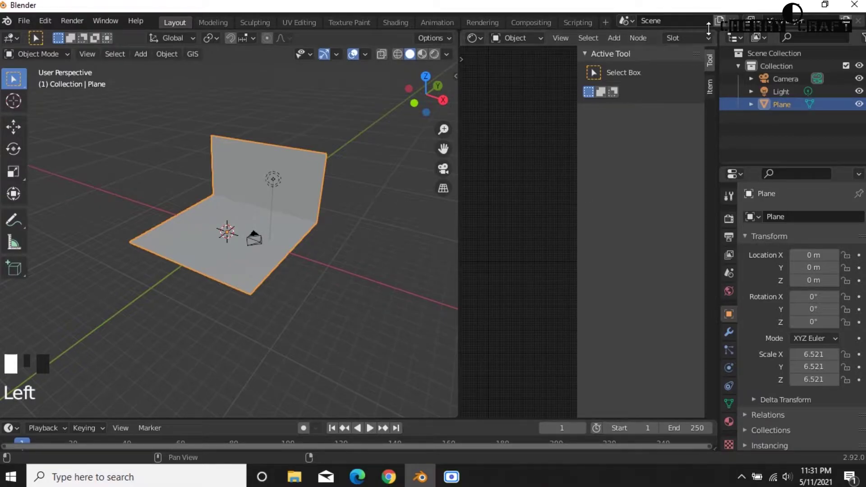
left_click(717, 45)
left_click_drag(719, 44, 785, 45)
Wire all six denim texture maps into the Principled BSDF with Principled Texture Setup.
left_click(536, 254)
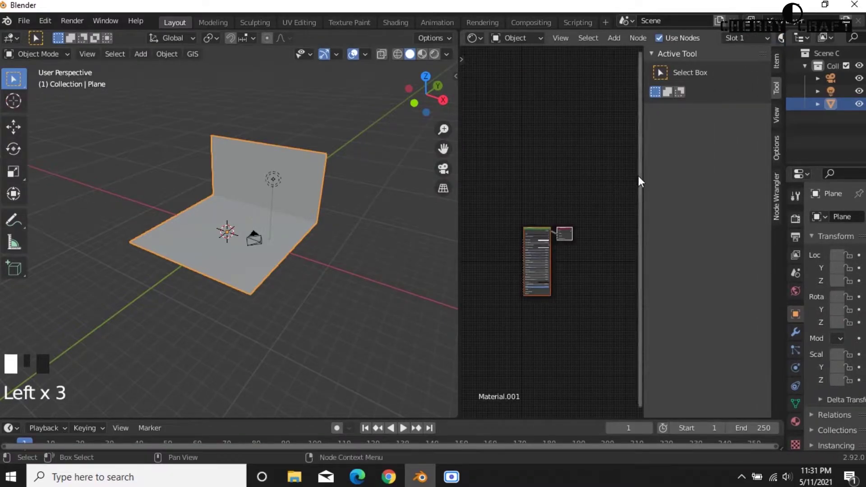
left_click_drag(645, 176, 721, 178)
scroll(628, 247, "up", 13)
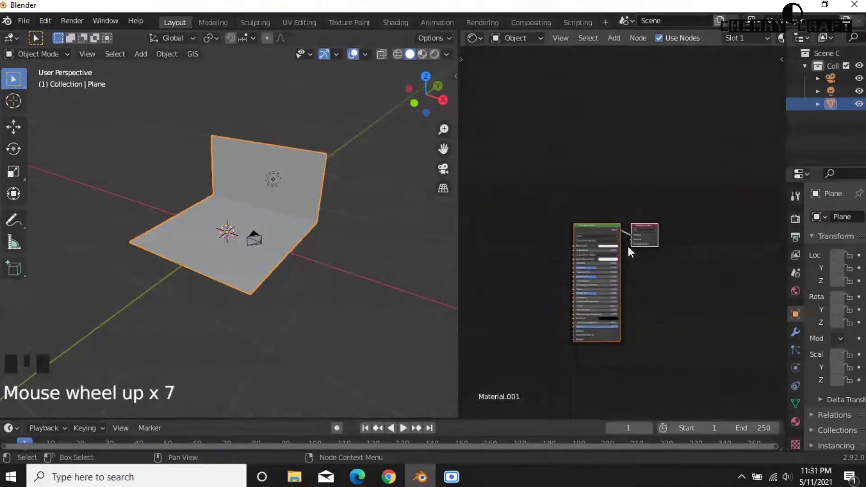
scroll(628, 247, "up", 2)
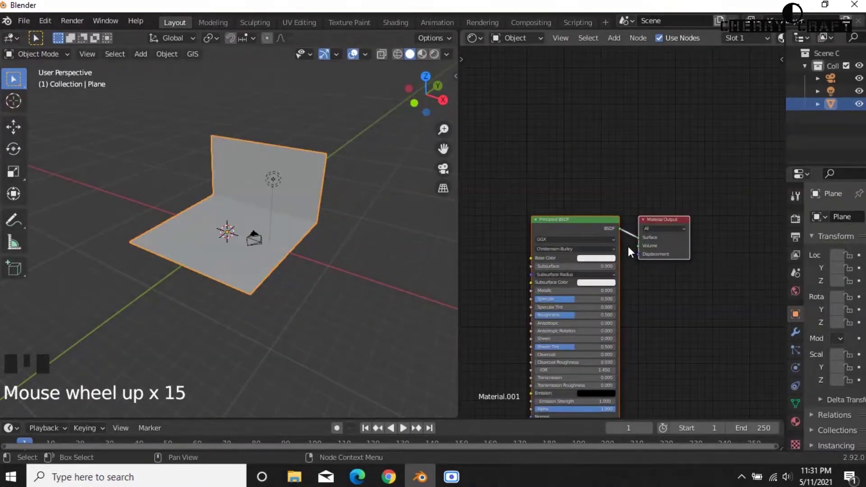
left_click(572, 218)
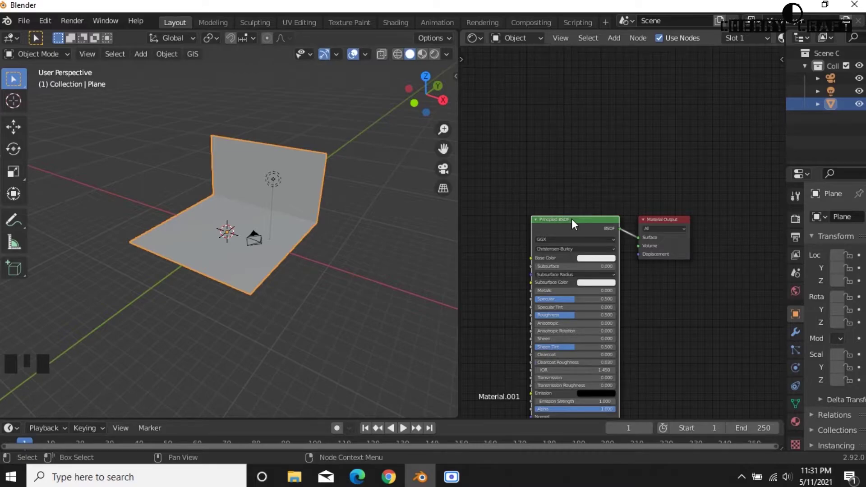
key("ctrl+shift+t")
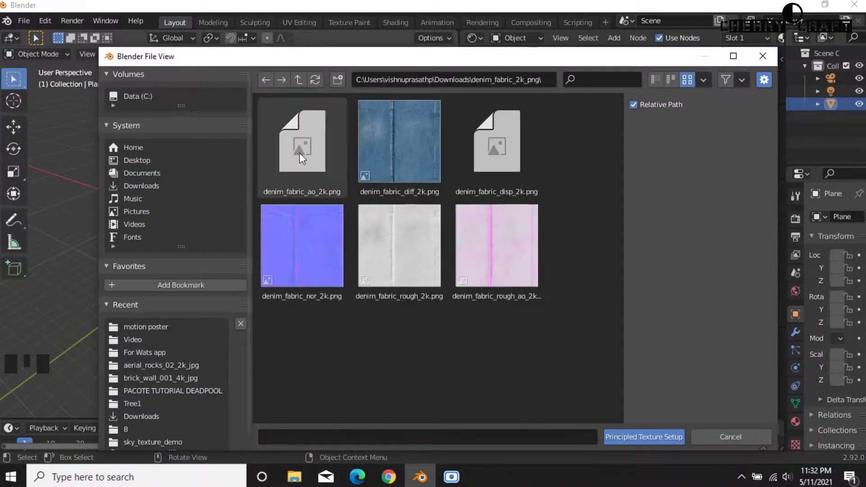
left_click_drag(591, 322, 248, 130)
left_click(626, 435)
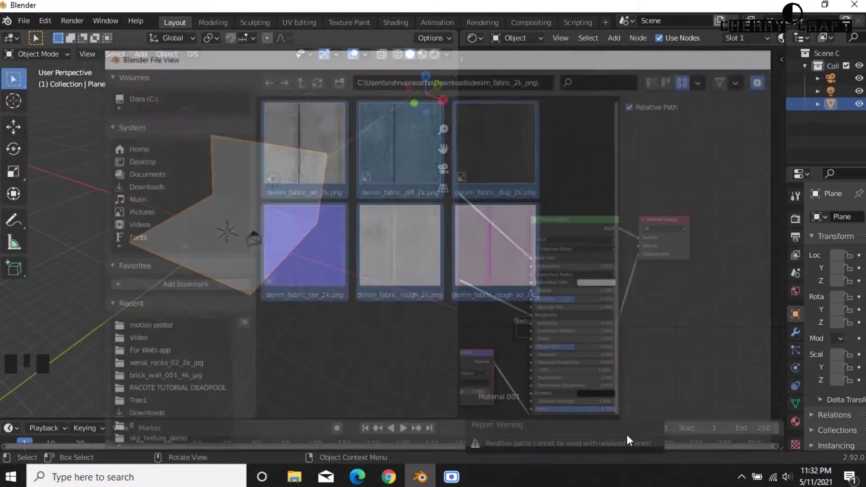
Preview the denim backdrop through the camera in Rendered shading and show its material settings.
scroll(579, 297, "down", 7)
scroll(578, 292, "down", 5)
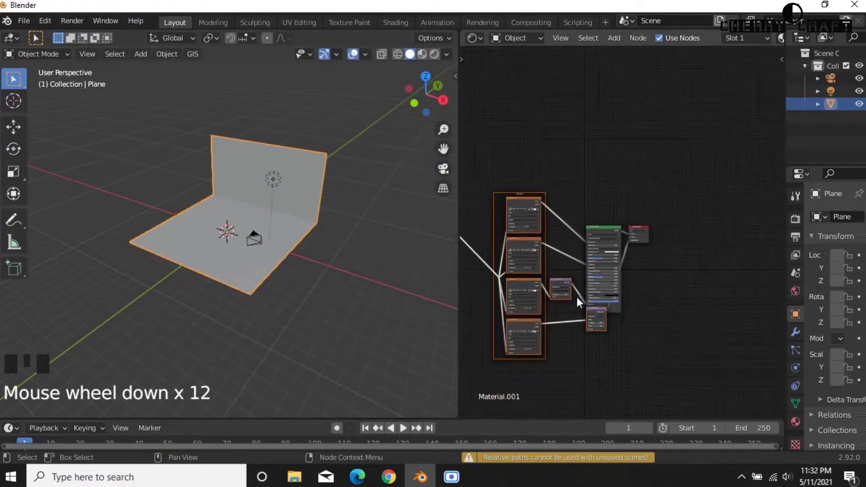
left_click_drag(558, 412, 483, 412)
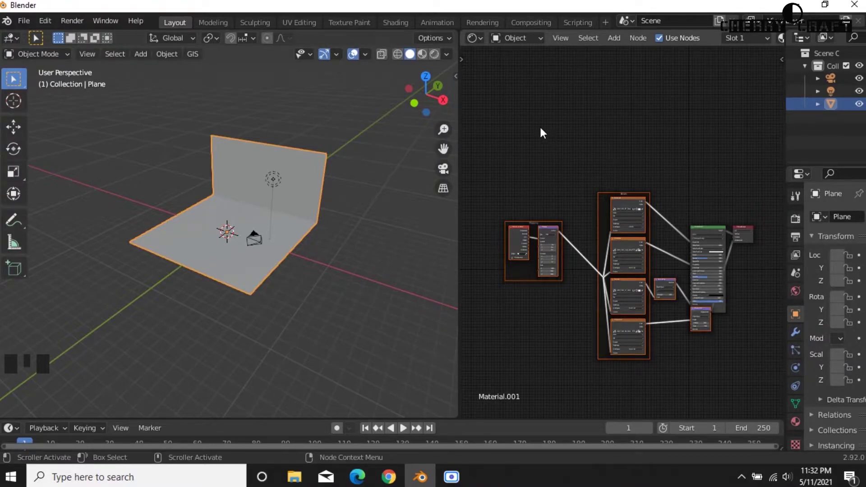
left_click(163, 18)
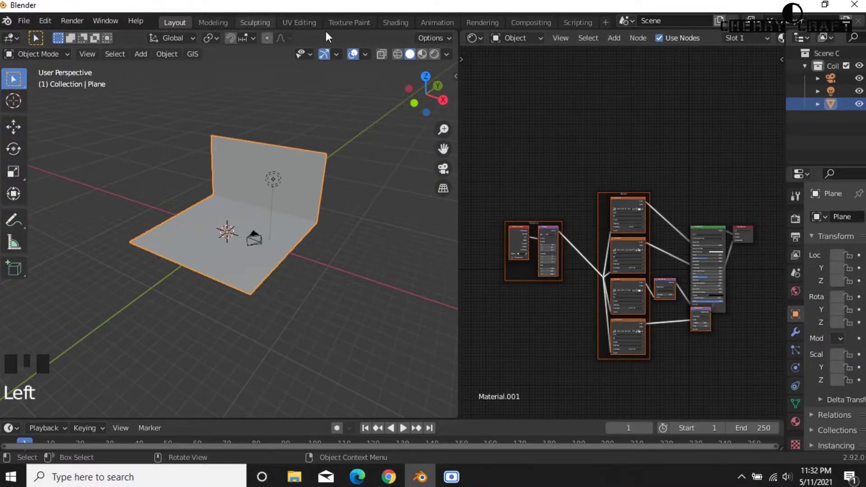
left_click(446, 169)
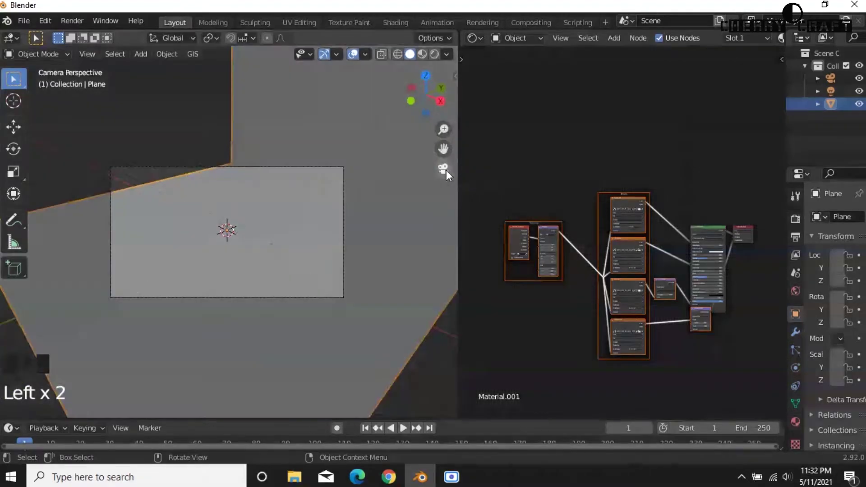
left_click(433, 55)
left_click(433, 55)
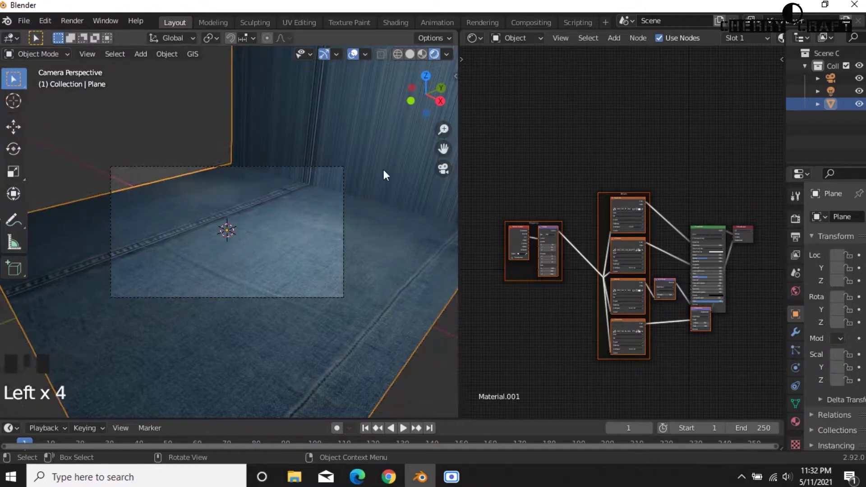
scroll(383, 194, "down", 4)
scroll(383, 194, "up", 4)
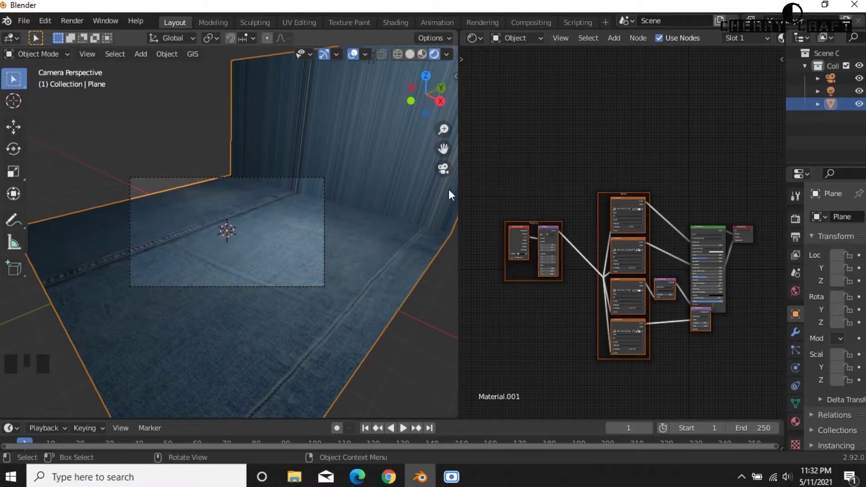
left_click(799, 424)
Give the plane a new blank material and begin picking texture maps from the Desktop.
scroll(848, 263, "down", 1)
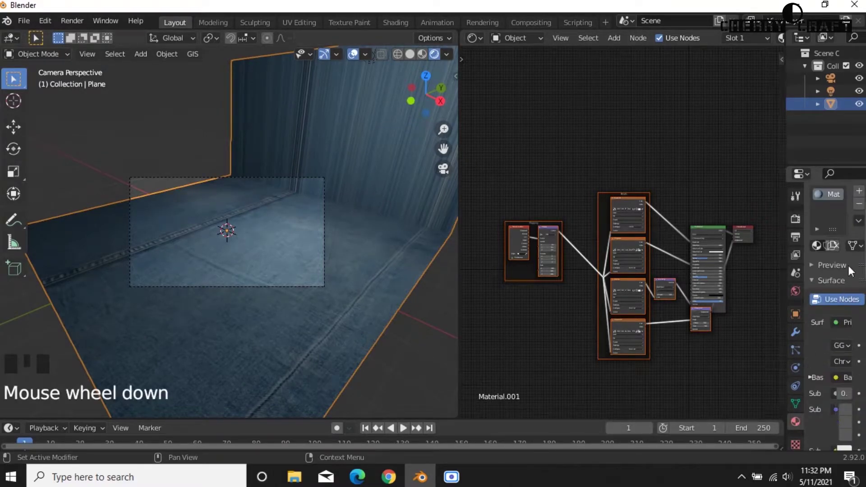
left_click(837, 242)
key("ctrl+shift+t")
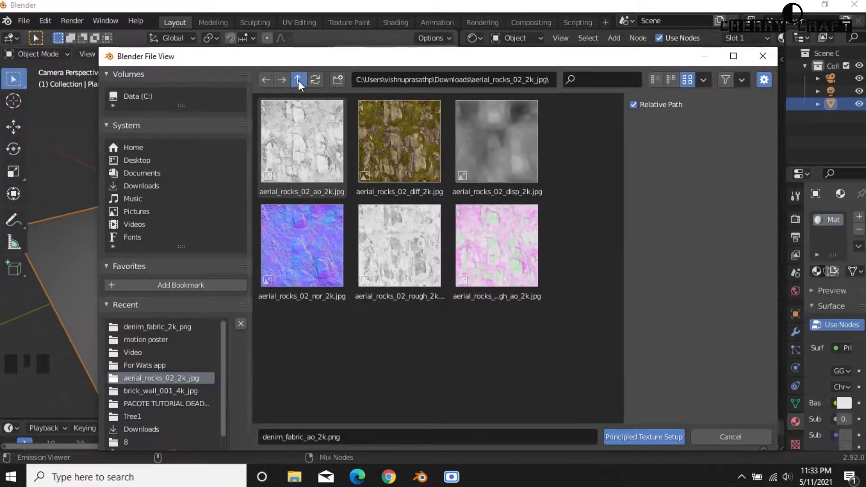
left_click(298, 80)
left_click(154, 160)
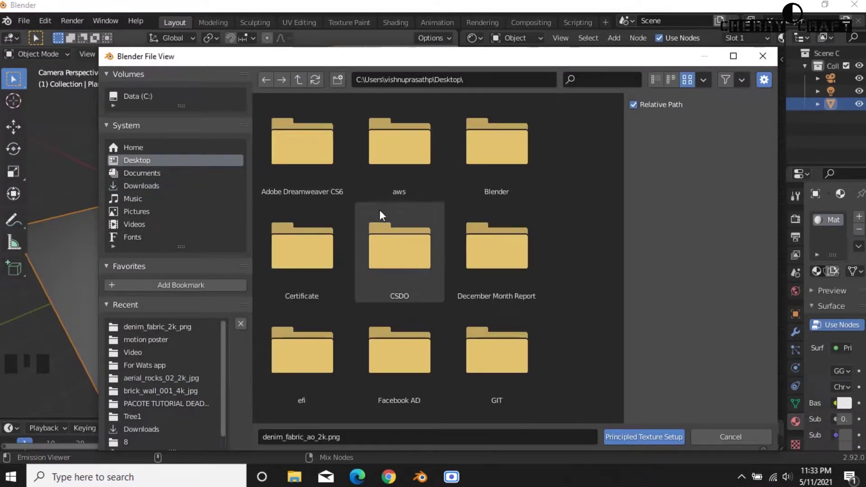
Build the material from all maps in the motion poster brick_wall_001_4k_jpg folder.
scroll(379, 211, "down", 2)
scroll(407, 203, "down", 2)
scroll(420, 206, "down", 2)
left_click(320, 357)
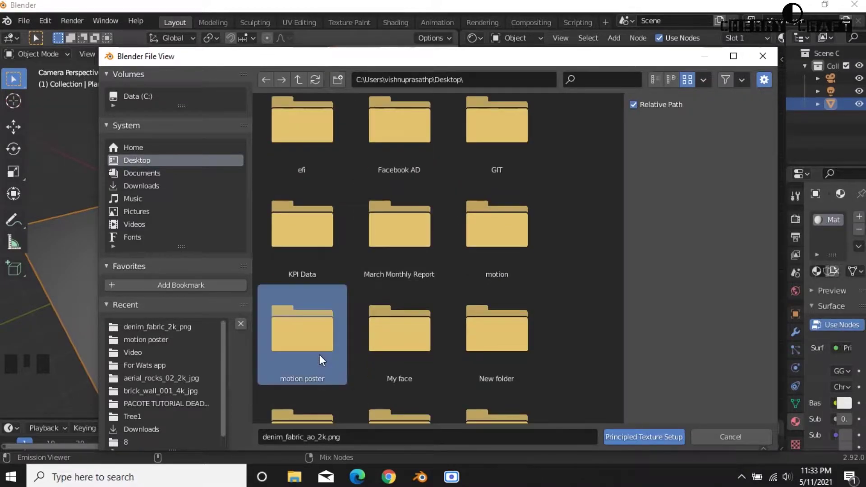
left_click(321, 183)
left_click_drag(464, 297, 180, 65)
left_click(618, 433)
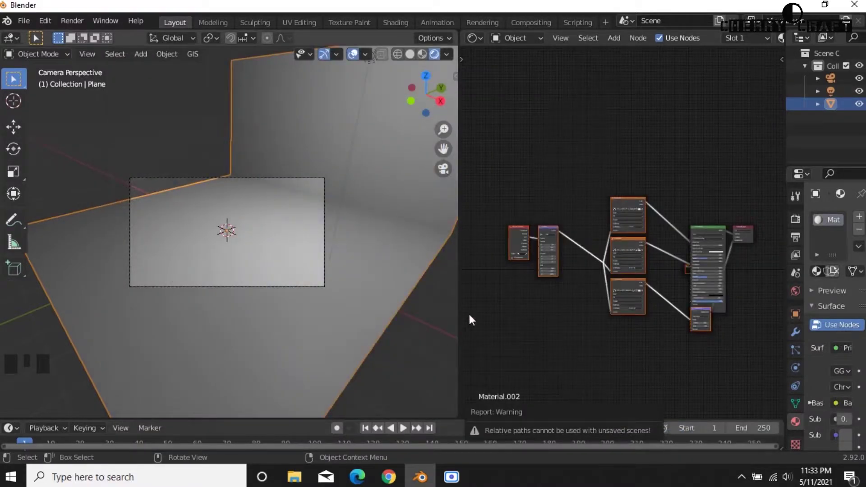
scroll(220, 272, "down", 3)
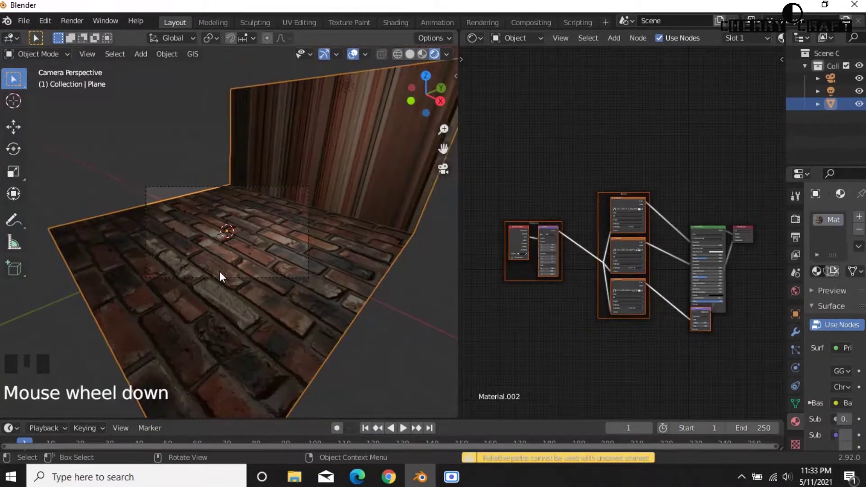
In the UV Editing workspace, select the whole L-shaped plane to display its UVs.
left_click(297, 25)
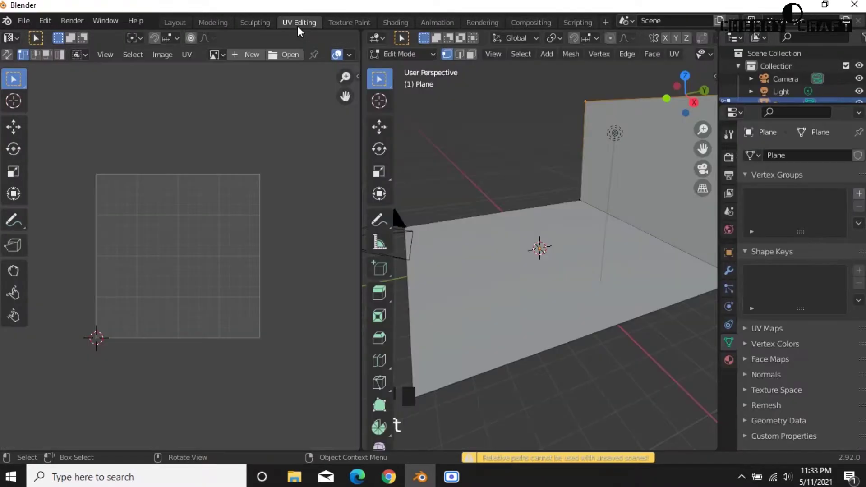
left_click_drag(584, 96, 700, 194)
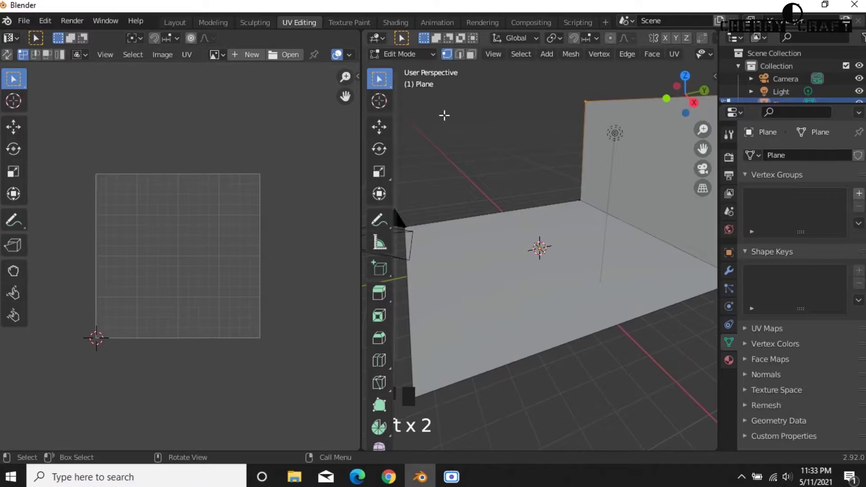
left_click_drag(429, 113, 767, 437)
scroll(698, 351, "down", 4)
left_click_drag(463, 159, 724, 384)
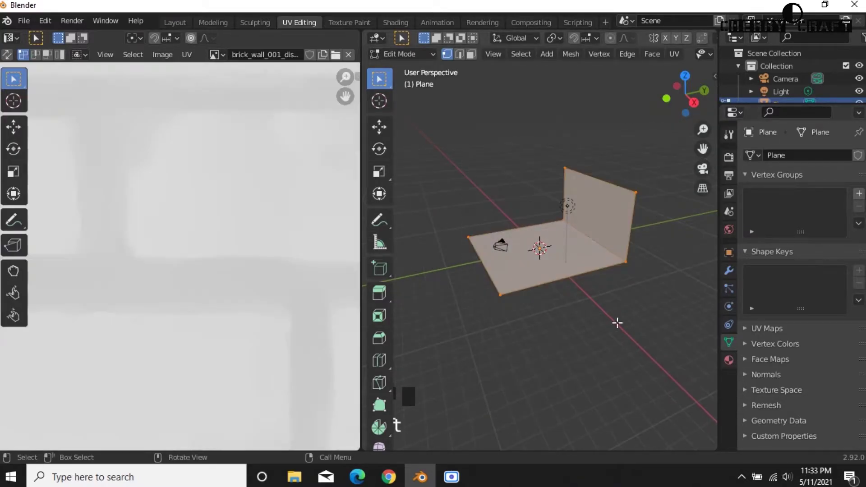
scroll(251, 254, "down", 5)
scroll(251, 255, "up", 2)
scroll(251, 255, "down", 1)
View the widened 3D area through the camera with rendered brick textures.
left_click(703, 169)
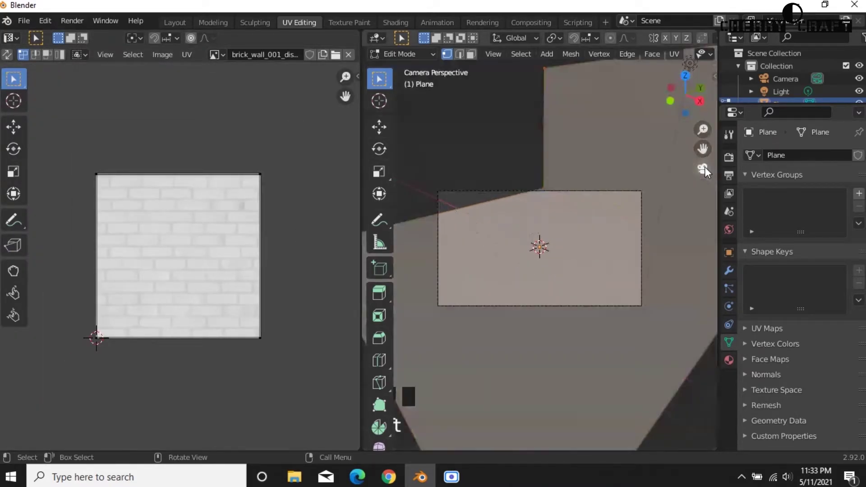
left_click_drag(719, 66, 850, 67)
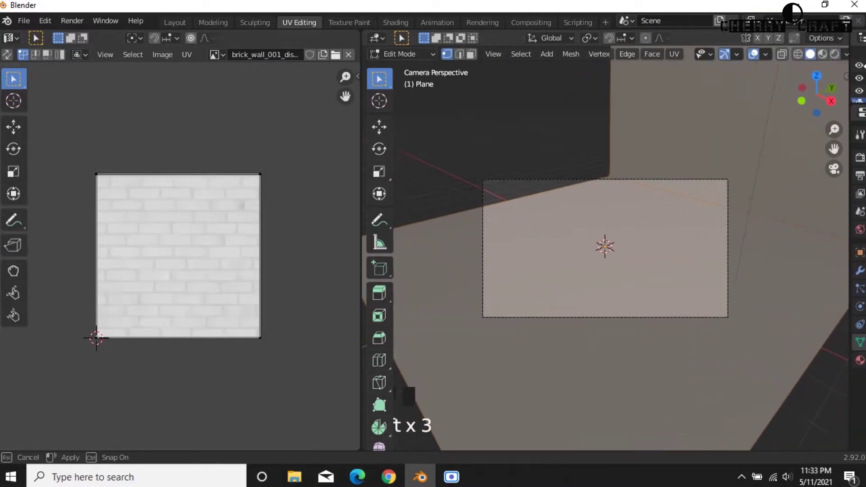
left_click(839, 52)
scroll(634, 208, "down", 2)
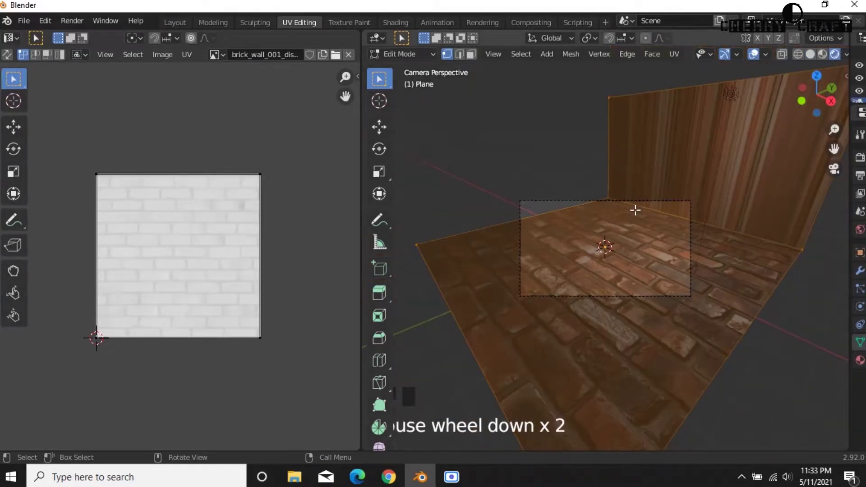
Move the top-right and top-left UV corners to stretch the layout over the brick image.
left_click_drag(89, 170, 266, 183)
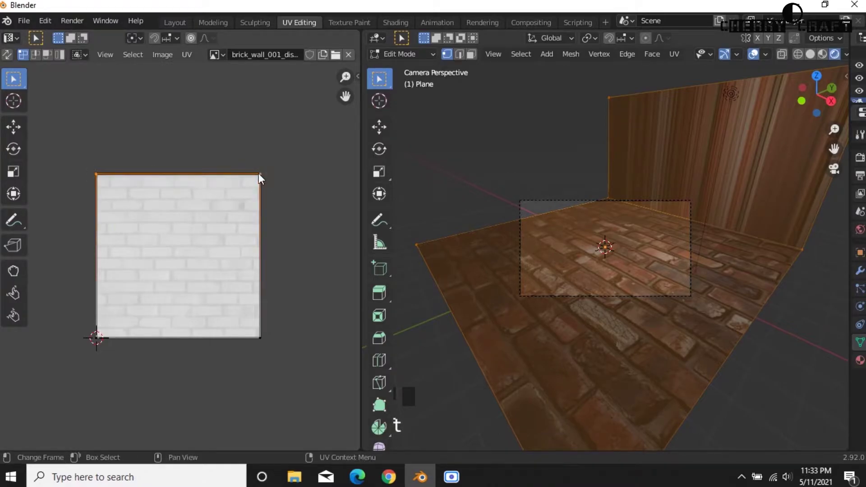
left_click(260, 175)
left_click(259, 175)
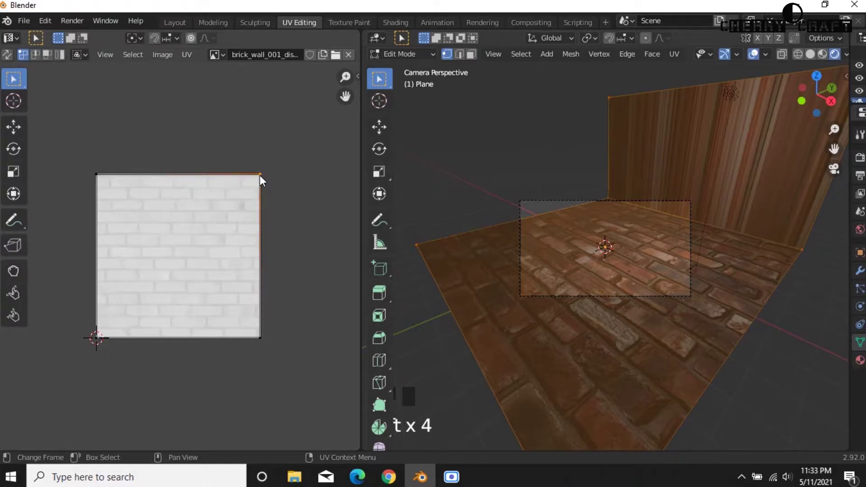
key("g")
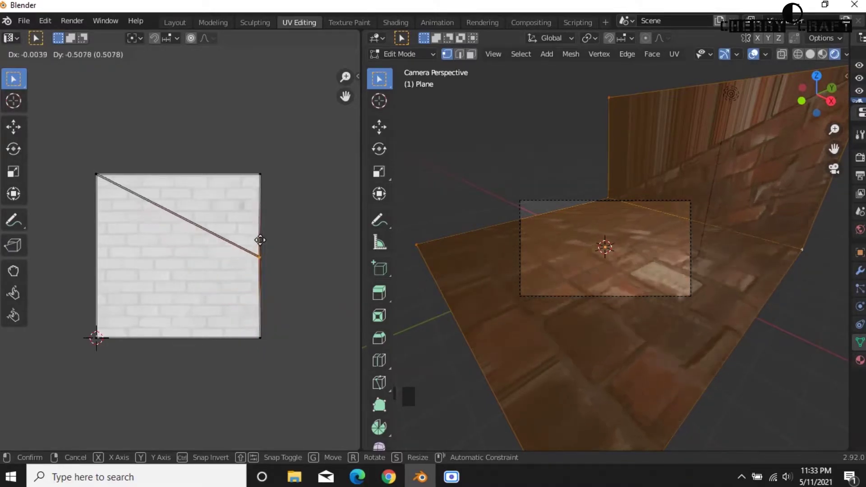
left_click(260, 176)
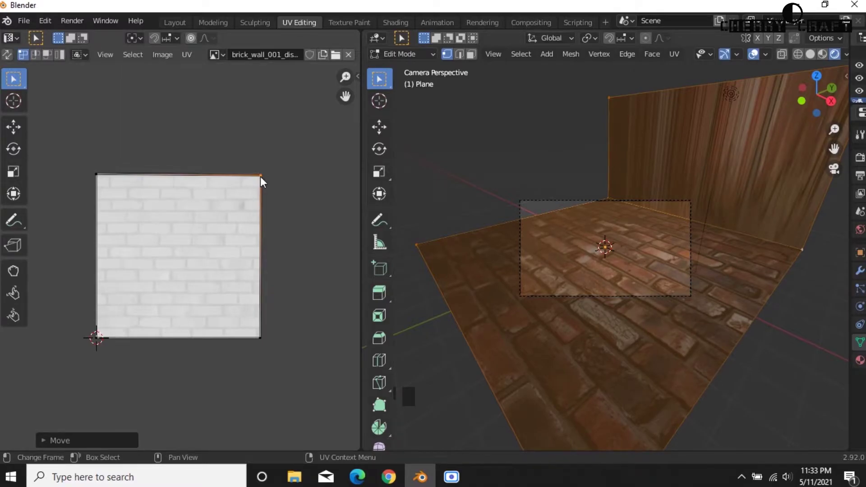
left_click(97, 176)
key("g")
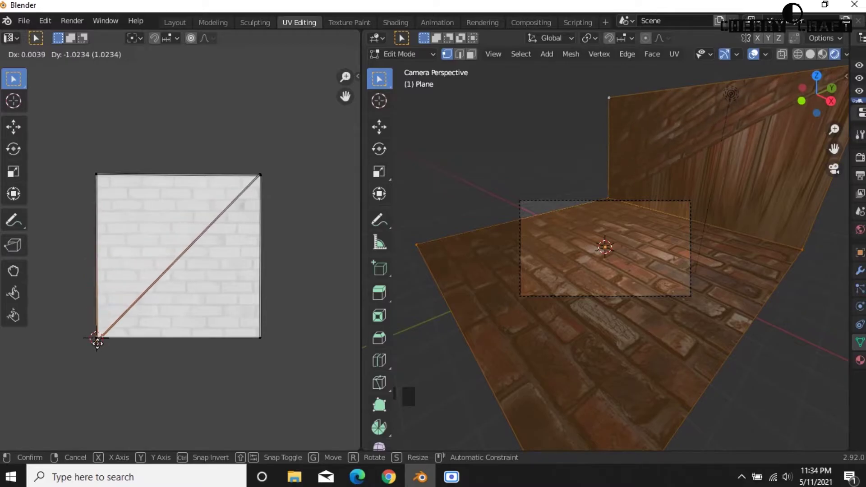
left_click(97, 342)
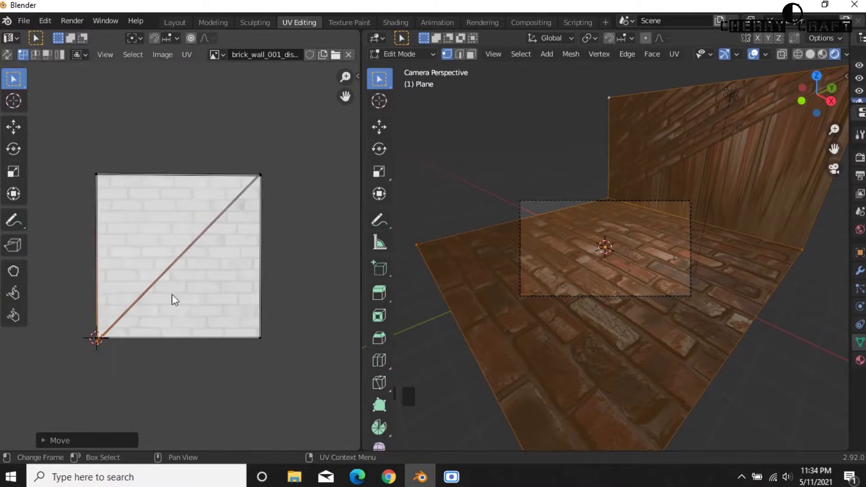
Place the top-right and bottom-left UV corners so the layout fills the full brick image.
left_click(261, 175)
key("g")
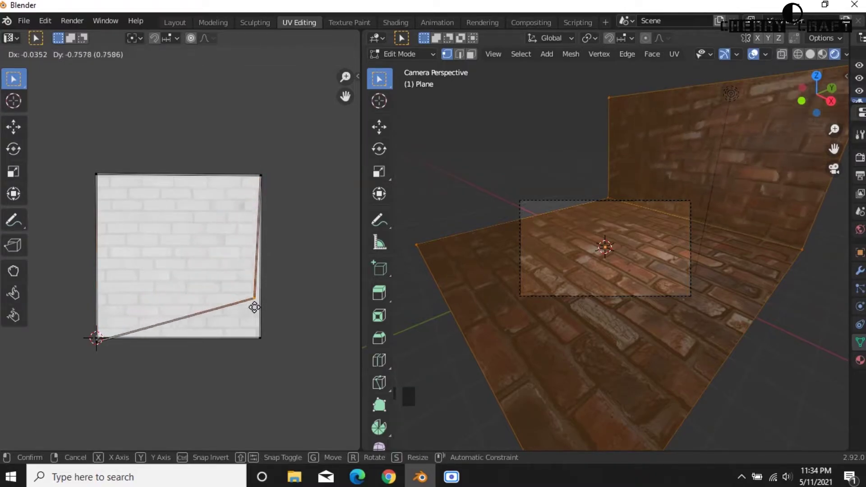
left_click(260, 338)
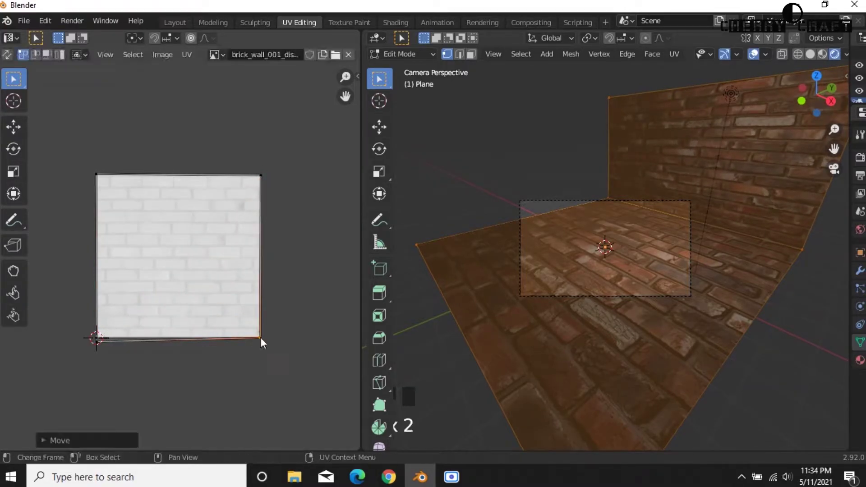
left_click(97, 339)
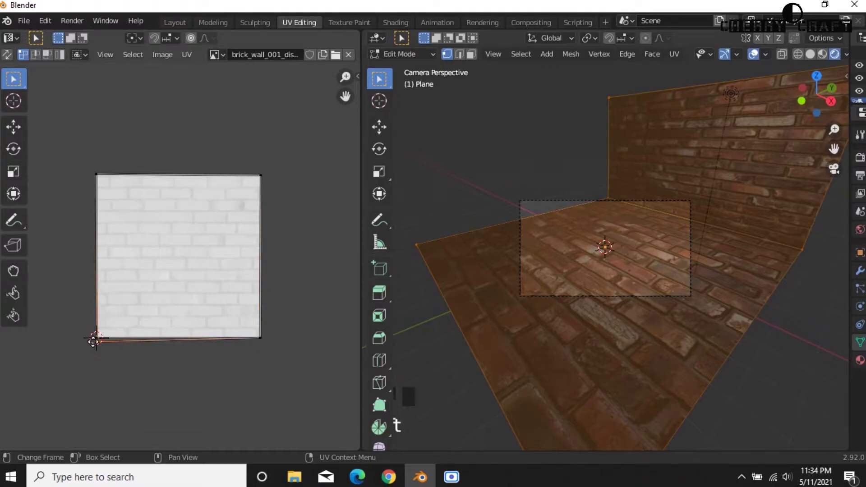
key("g")
left_click(96, 338)
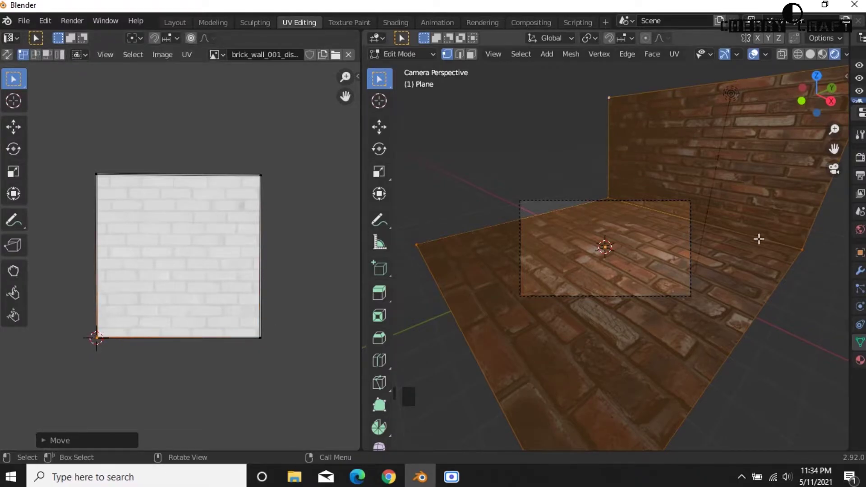
Back in the Layout workspace, select the camera and view the brick set through it.
left_click(175, 21)
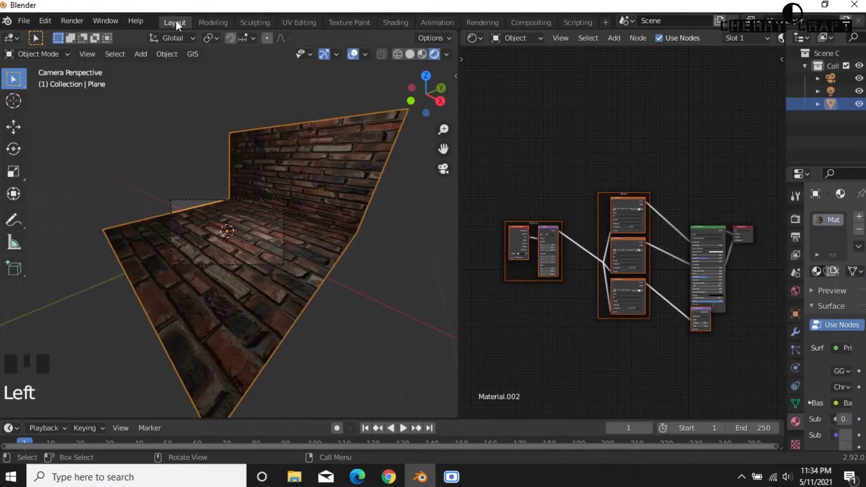
scroll(407, 257, "down", 3)
middle_click_drag(407, 256, 384, 242)
scroll(402, 286, "down", 3)
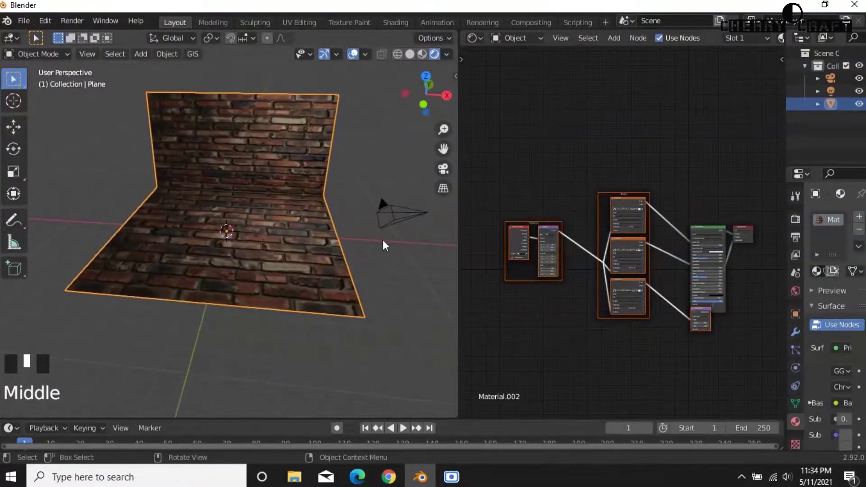
left_click(387, 220)
key("KP_0")
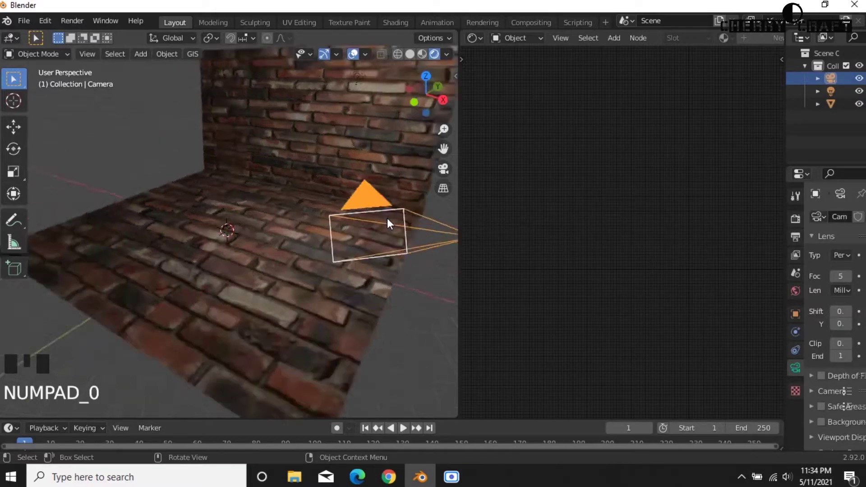
scroll(260, 223, "up", 2)
scroll(261, 223, "up", 5)
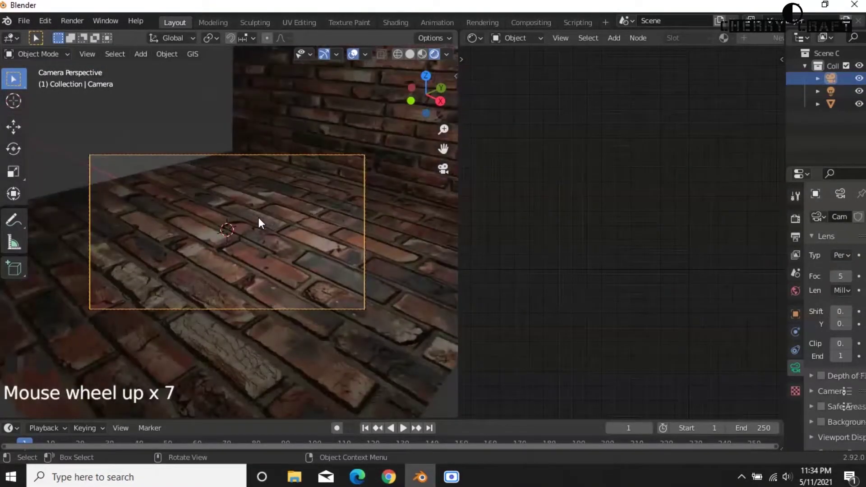
scroll(258, 218, "down", 5)
In the Animation workspace, look through the camera and enable Lock Camera to View in the sidebar.
left_click(440, 23)
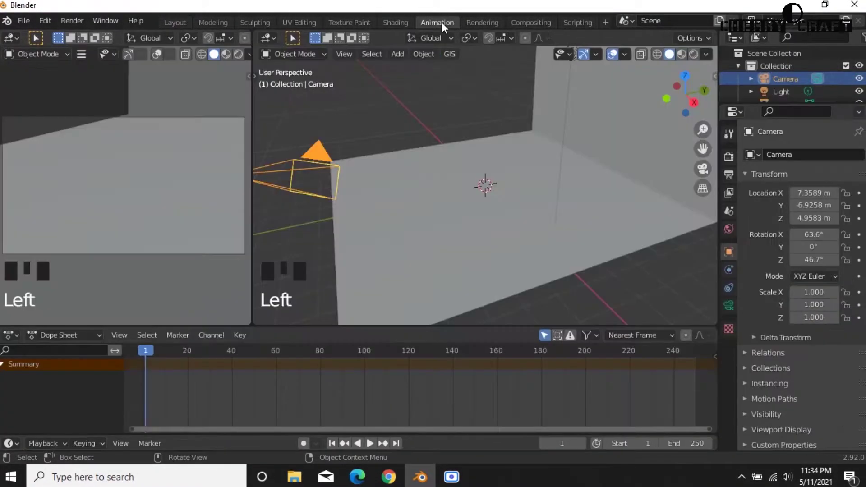
left_click(703, 168)
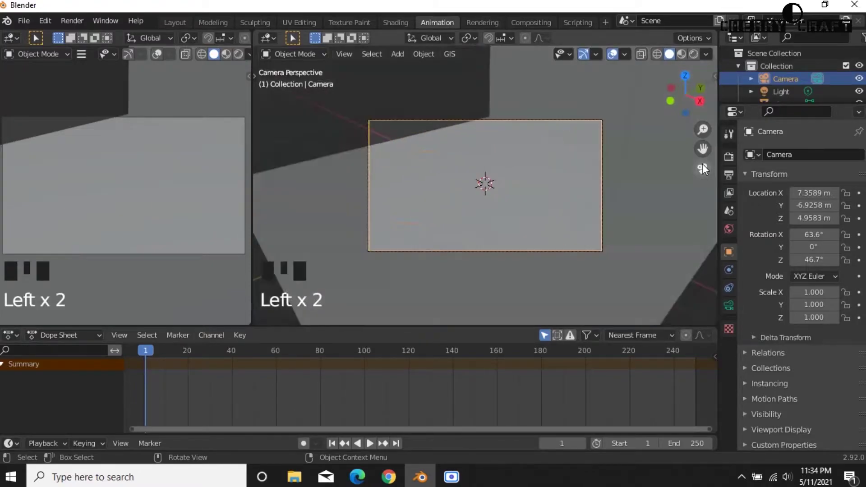
left_click(715, 76)
left_click(708, 103)
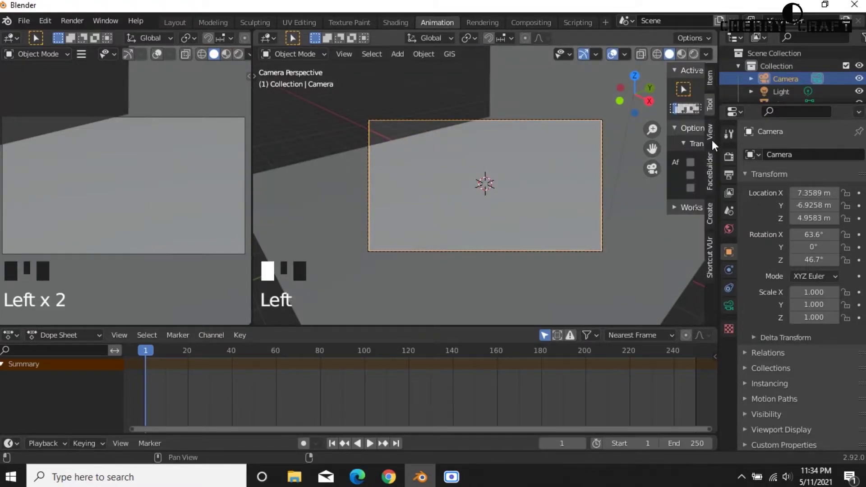
left_click(711, 135)
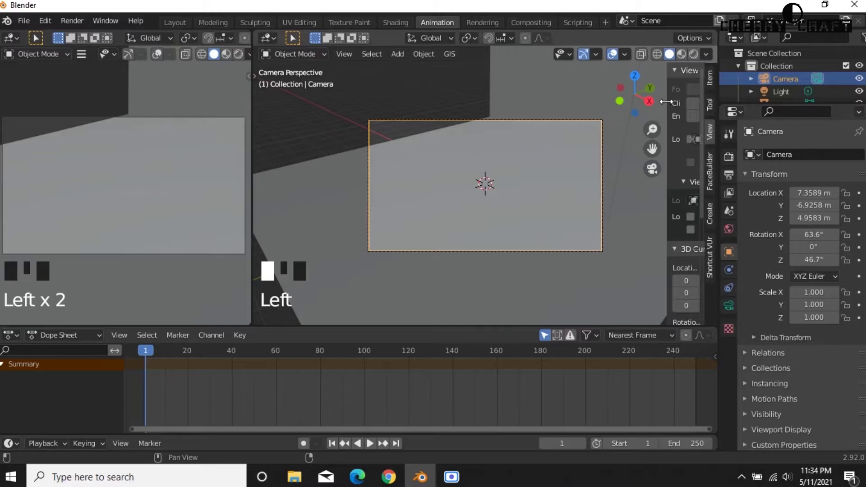
left_click_drag(667, 102, 584, 103)
left_click(640, 229)
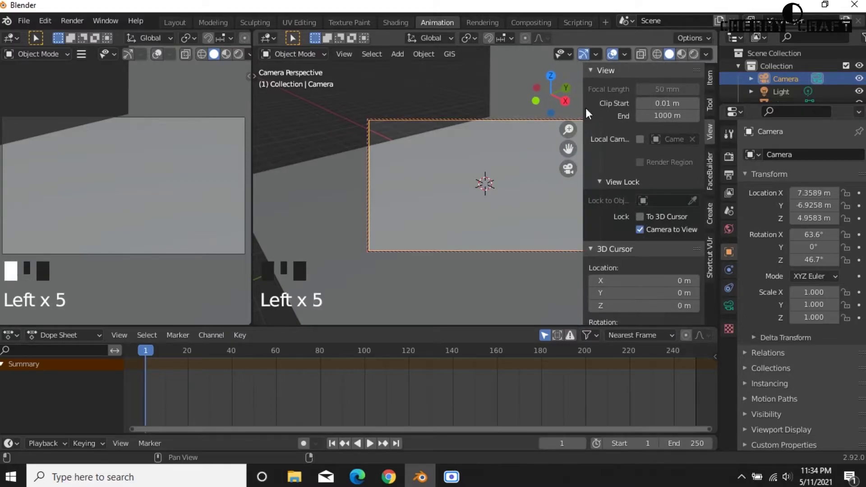
Reframe the camera shot closer to the brick backdrop, moving it along its local Z axis.
left_click_drag(582, 107, 704, 107)
middle_click_drag(552, 193, 619, 203)
scroll(492, 140, "up", 1)
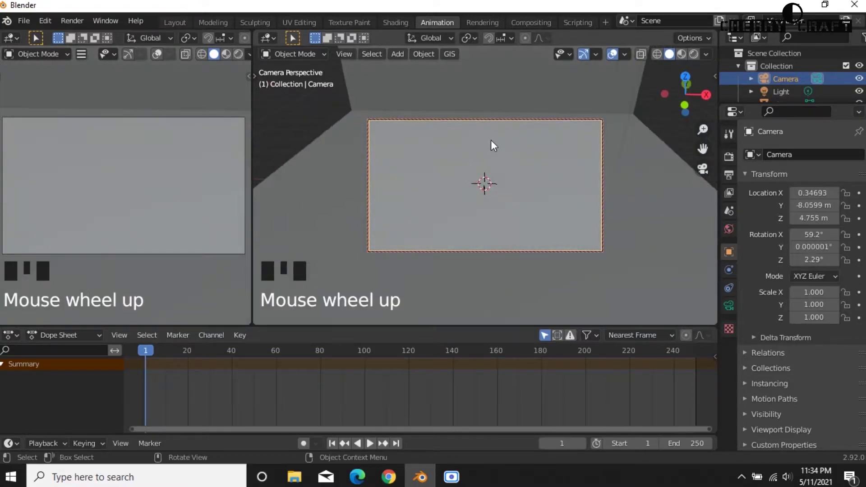
scroll(492, 141, "down", 5)
mouse_move(492, 141)
middle_mouse_down()
mouse_move(495, 154)
mouse_move(491, 145)
middle_mouse_up()
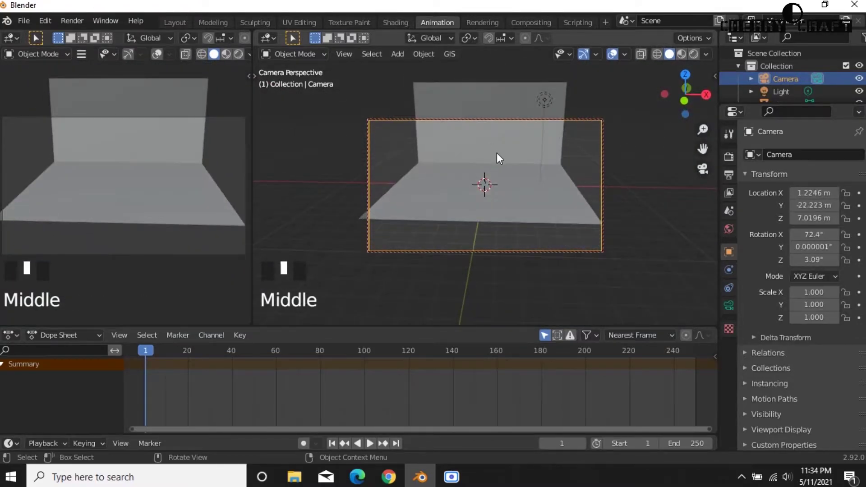
key("g")
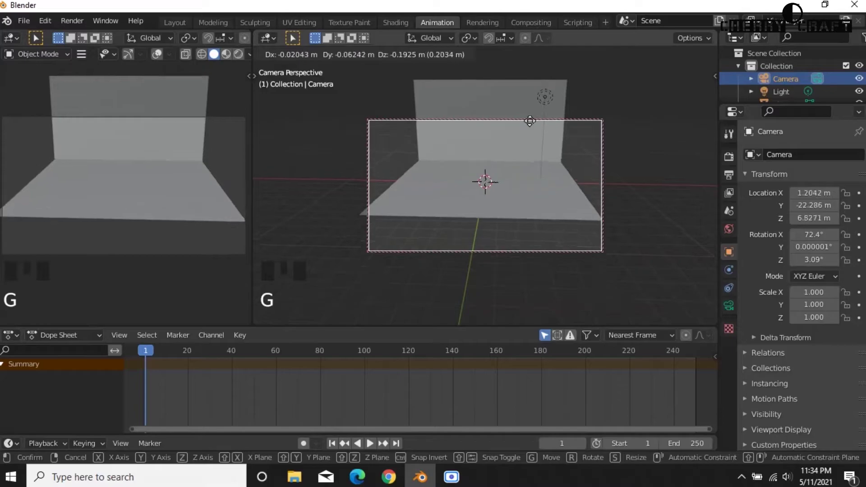
key("z")
key("z")
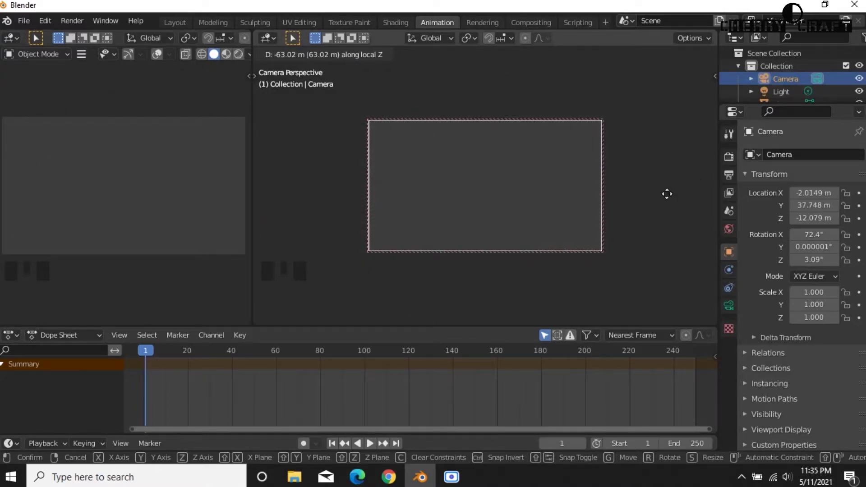
key("0")
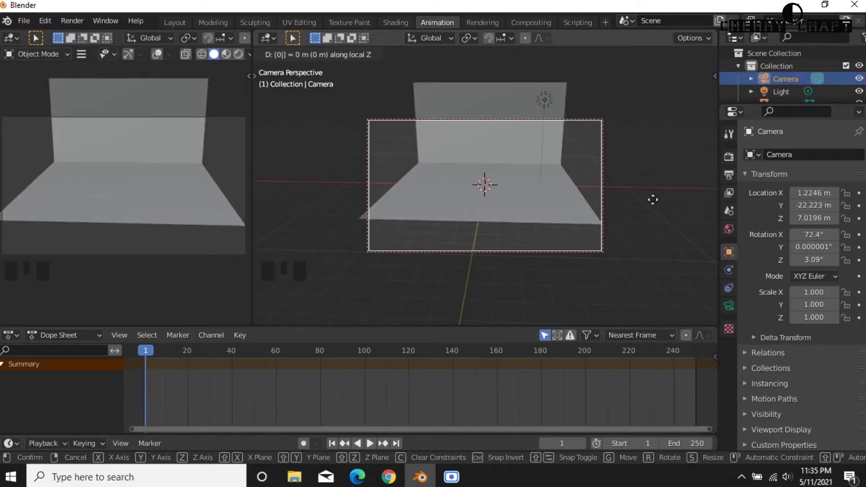
key("Return")
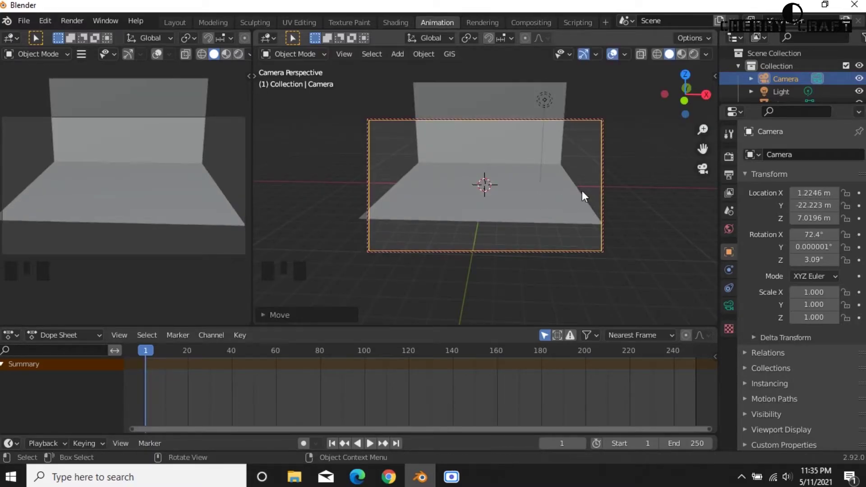
scroll(513, 188, "up", 6)
scroll(513, 188, "down", 5)
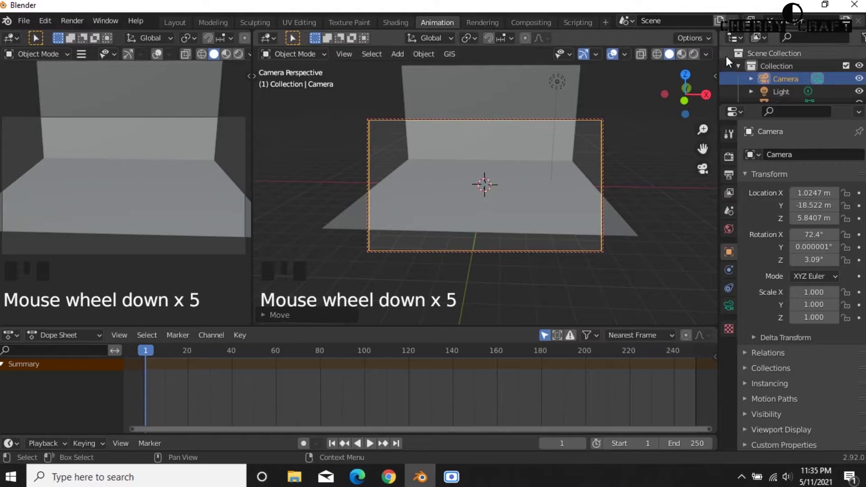
Show Rendered shading, orbit out of camera view and select the brick plane to display its material nodes.
left_click(693, 54)
left_click(181, 21)
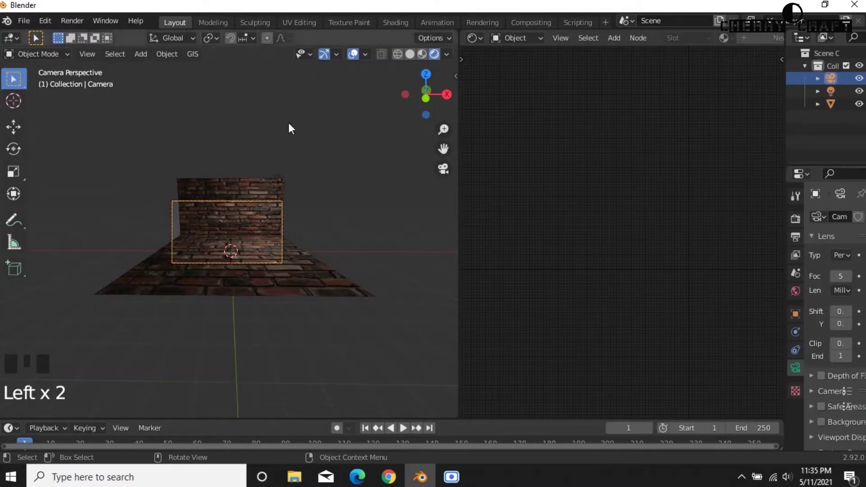
scroll(244, 246, "up", 2)
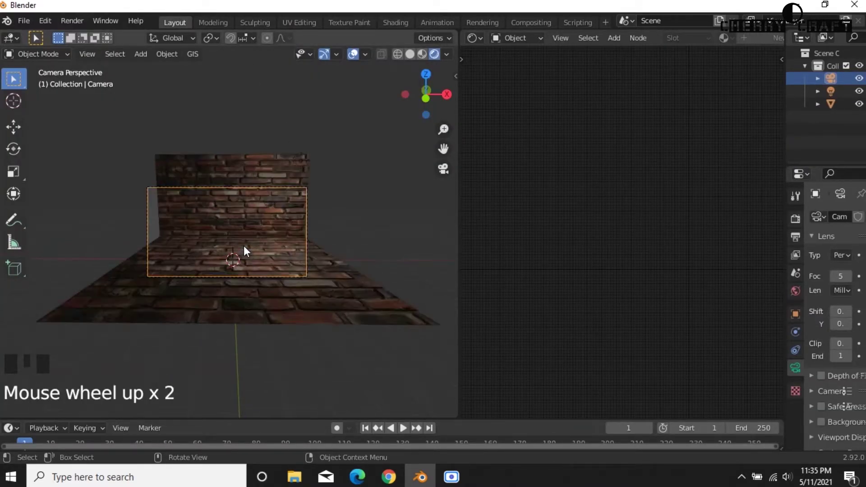
scroll(244, 246, "down", 2)
middle_click_drag(264, 321, 205, 253)
left_click(224, 275)
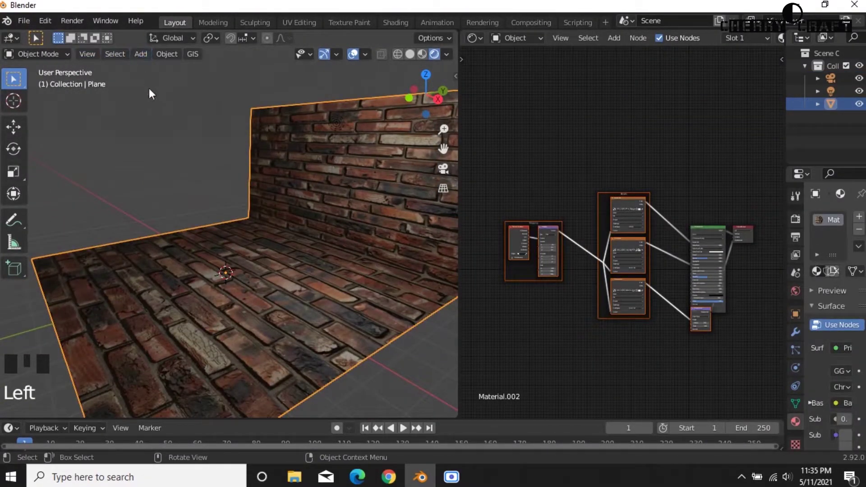
Import 12.png from the motion poster folder as an image plane.
key("shift+a")
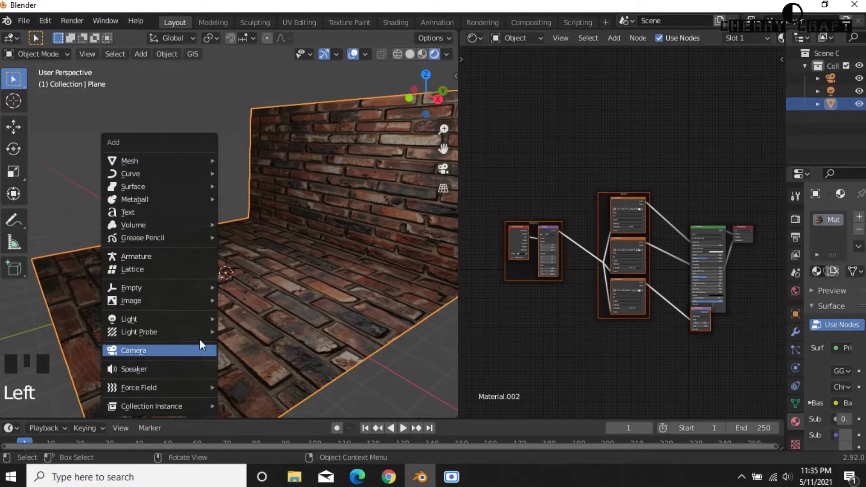
mouse_move(194, 375)
mouse_move(184, 297)
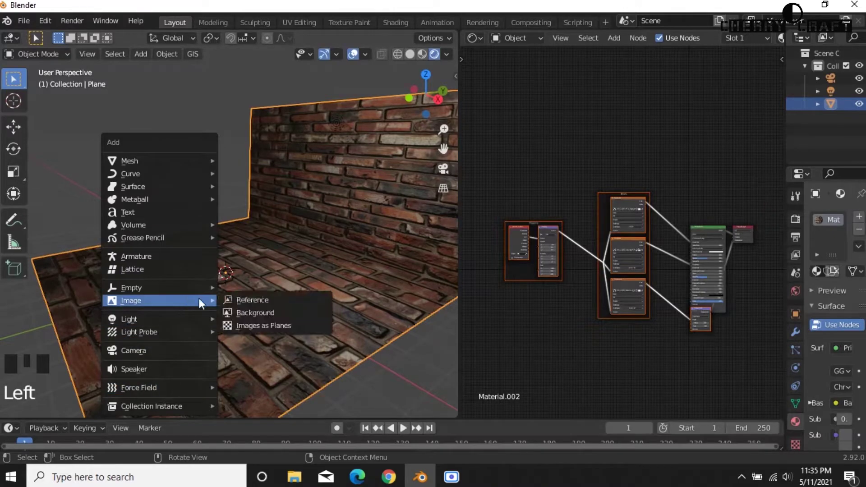
left_click(287, 324)
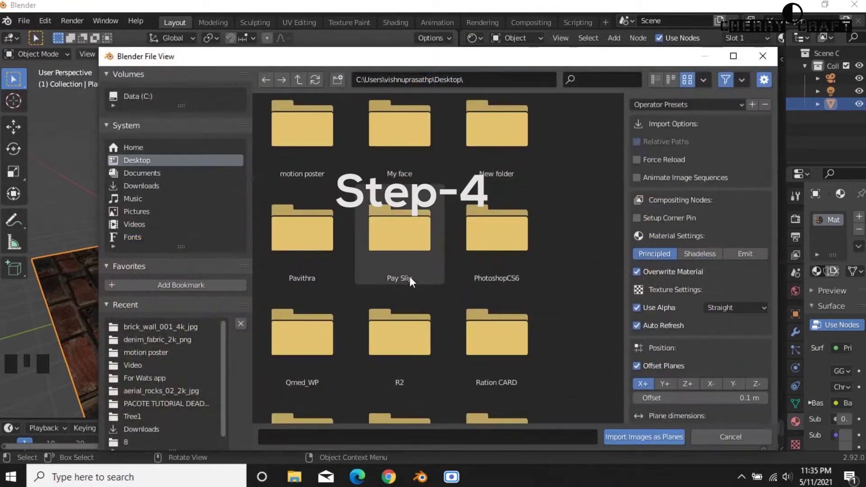
scroll(410, 277, "up", 5)
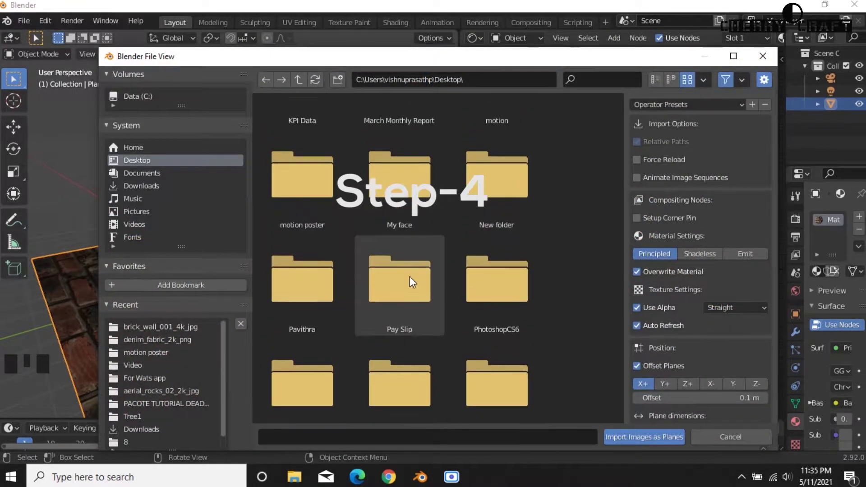
double_click(305, 275)
left_click(405, 251)
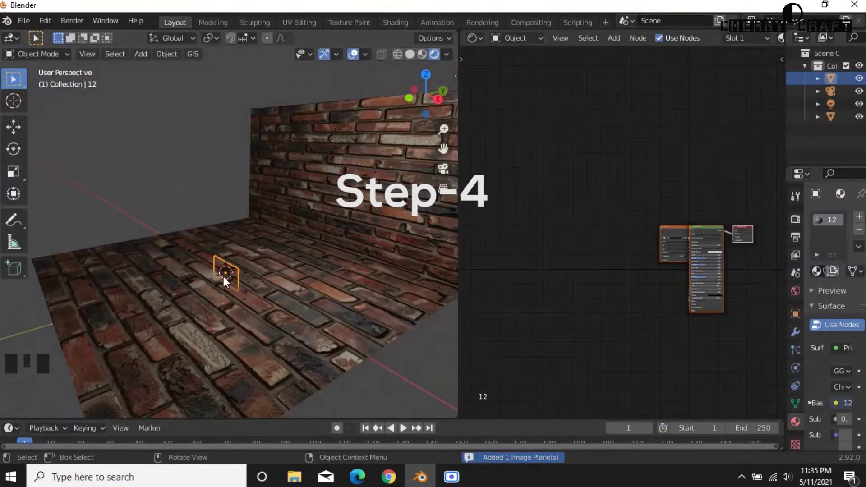
Enlarge the 12.png plane and move it along the Y axis.
key("s")
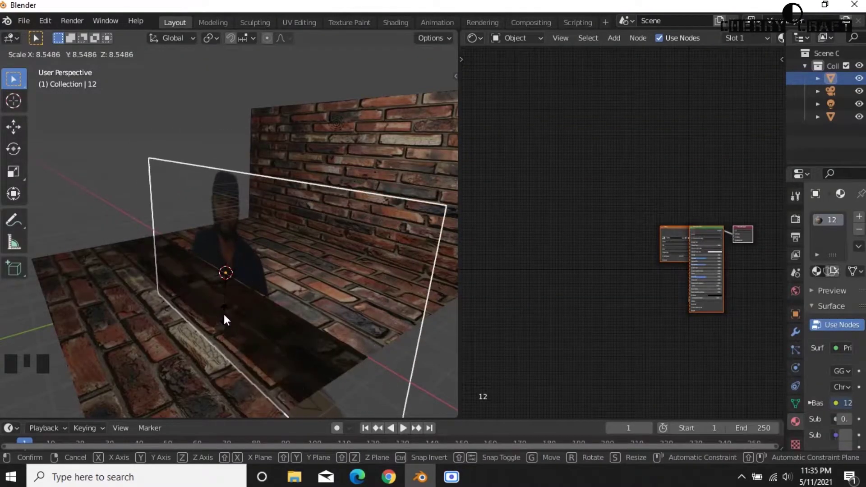
left_click(224, 314)
middle_click_drag(190, 343, 261, 343)
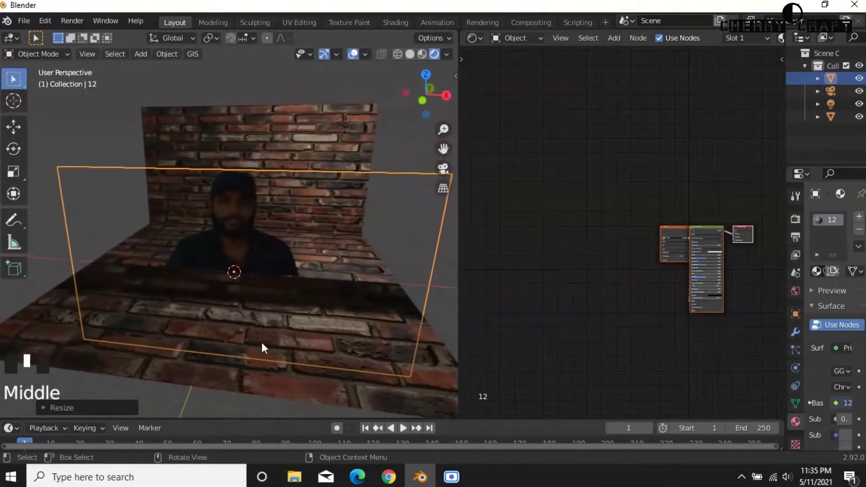
key("g")
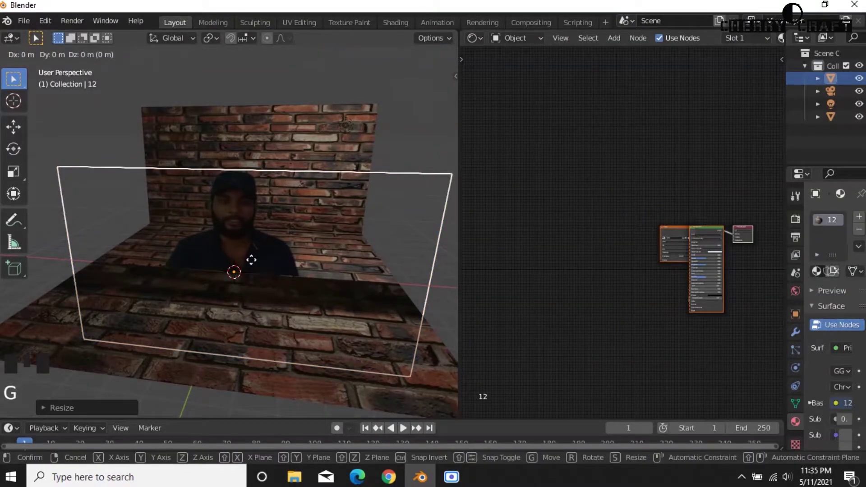
key("y")
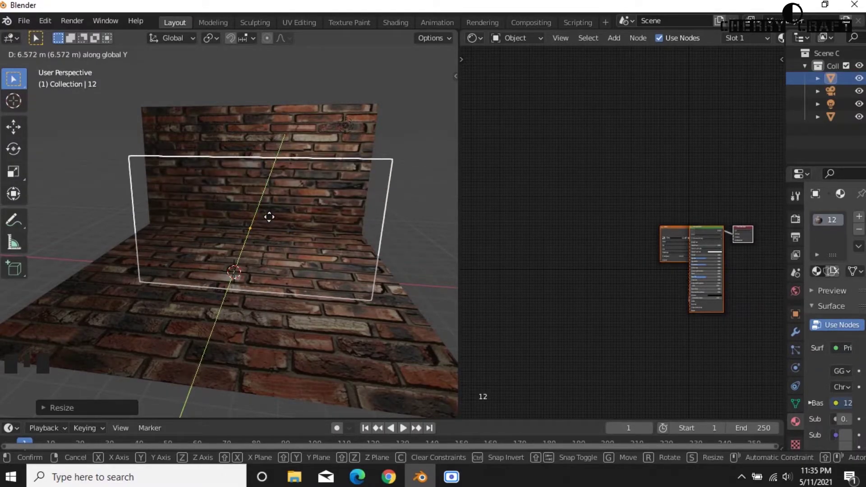
left_click(271, 220)
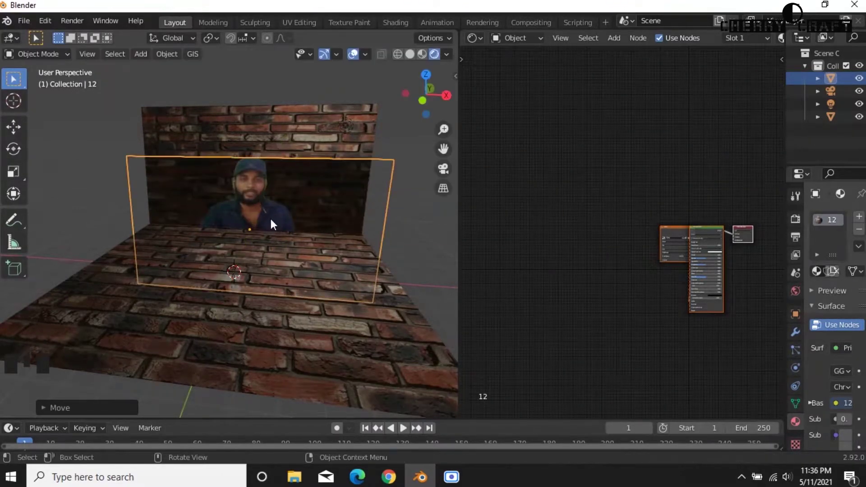
Adjust the plane's height and shrink it to 0.8912 so it stands in front of the wall.
key("g")
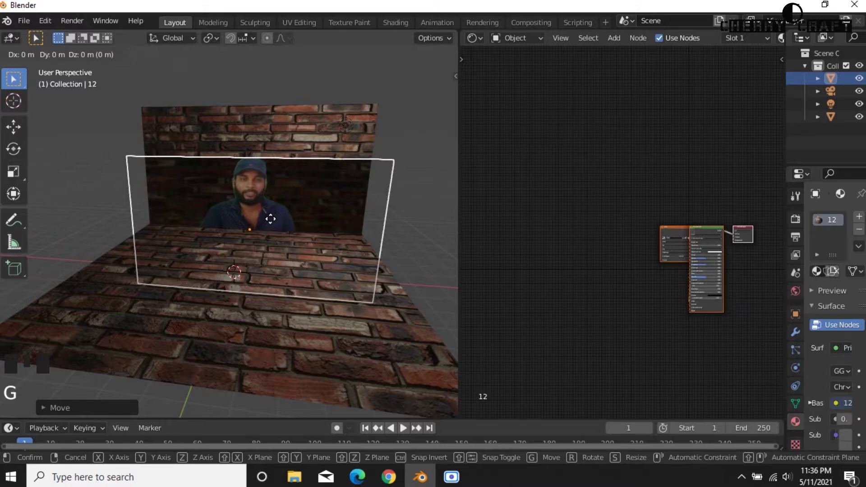
key("z")
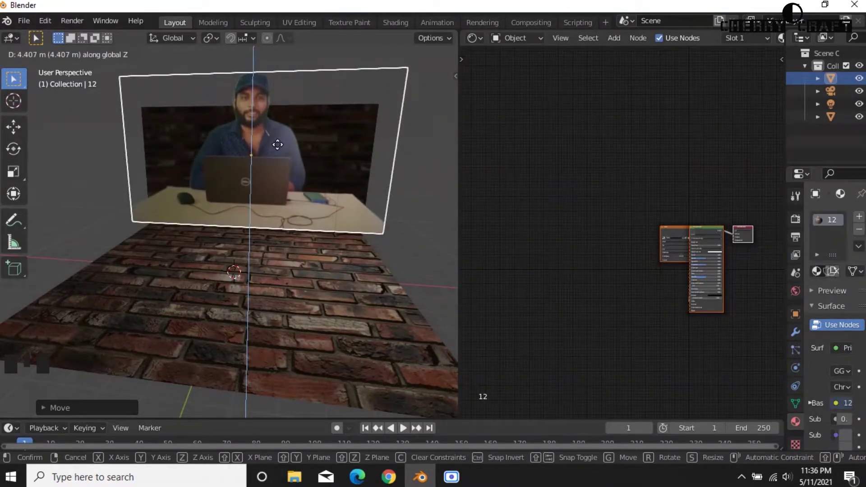
left_click(278, 145)
key("s")
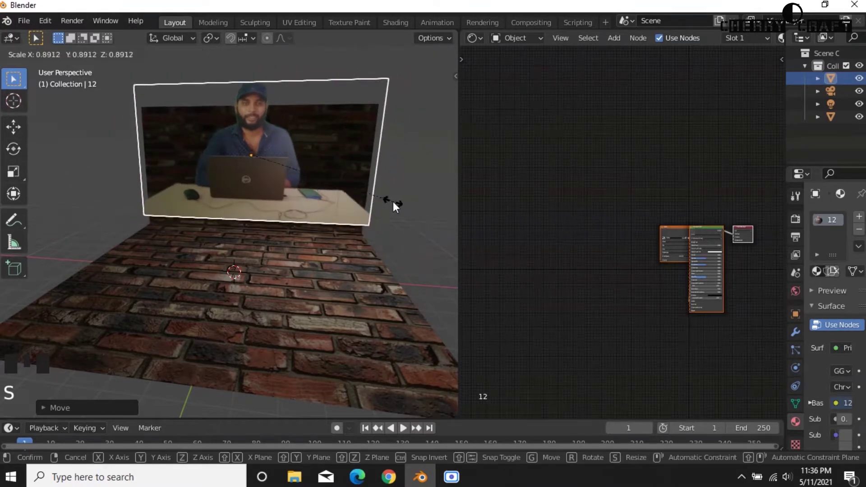
left_click(350, 202)
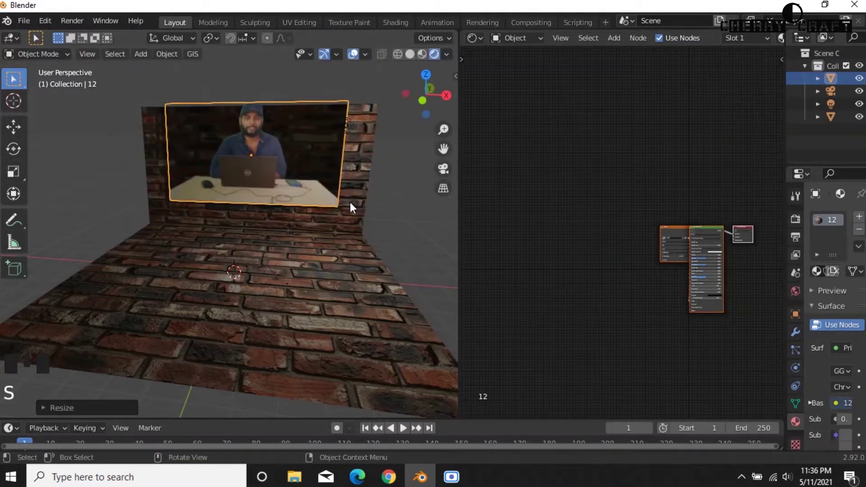
key("g")
key("z")
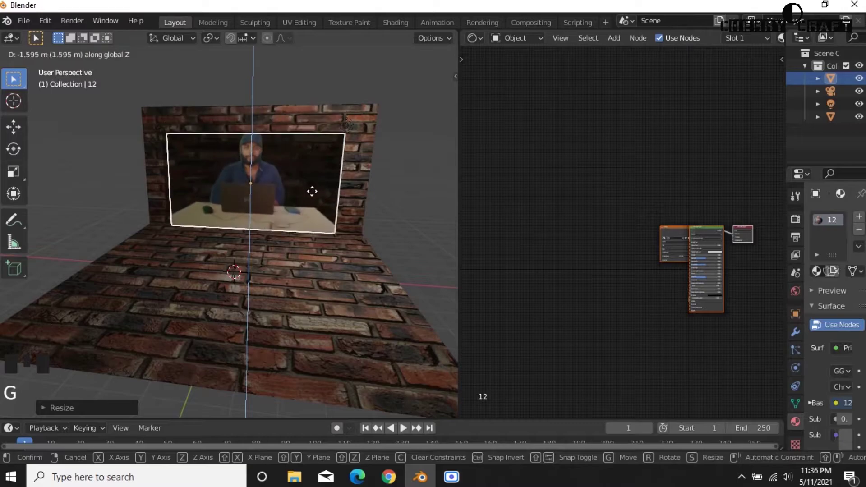
left_click(315, 199)
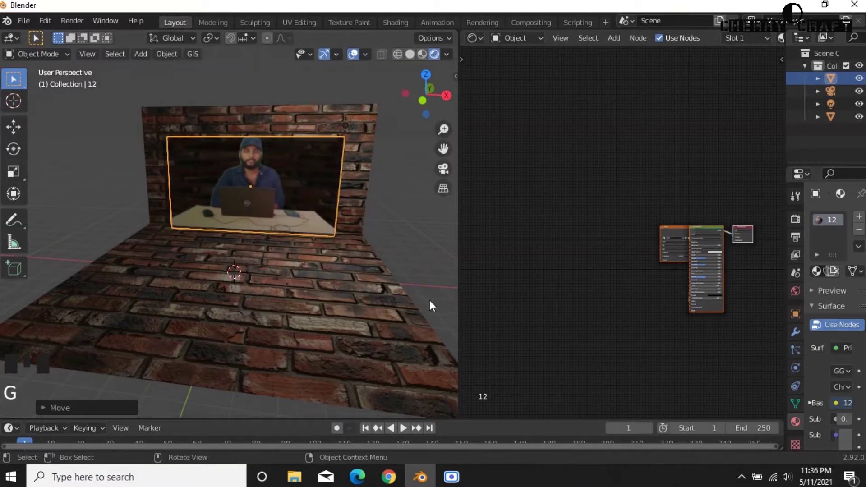
middle_click_drag(423, 299, 423, 321)
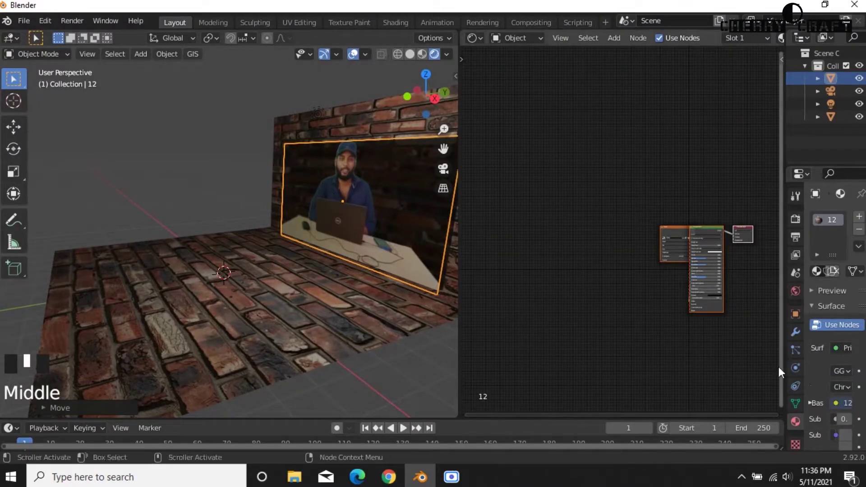
Widen the Properties area and set the image plane material's Blend Mode to Alpha Clip.
left_click_drag(787, 372, 563, 361)
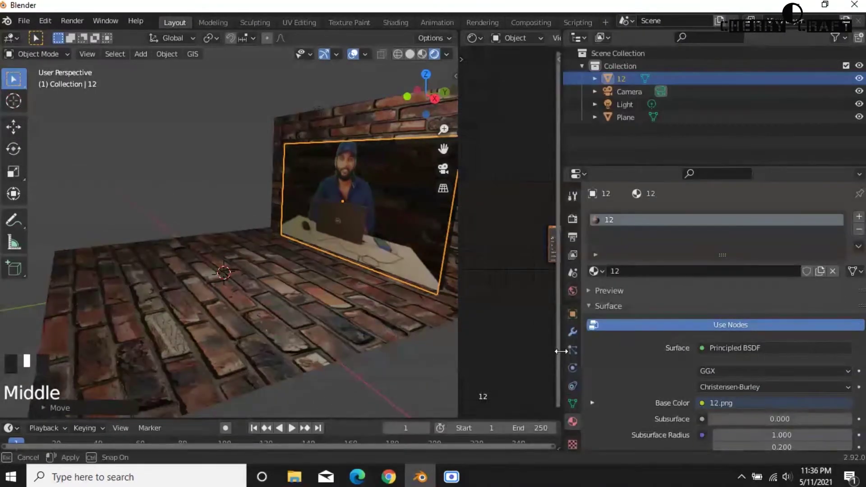
scroll(651, 336, "down", 5)
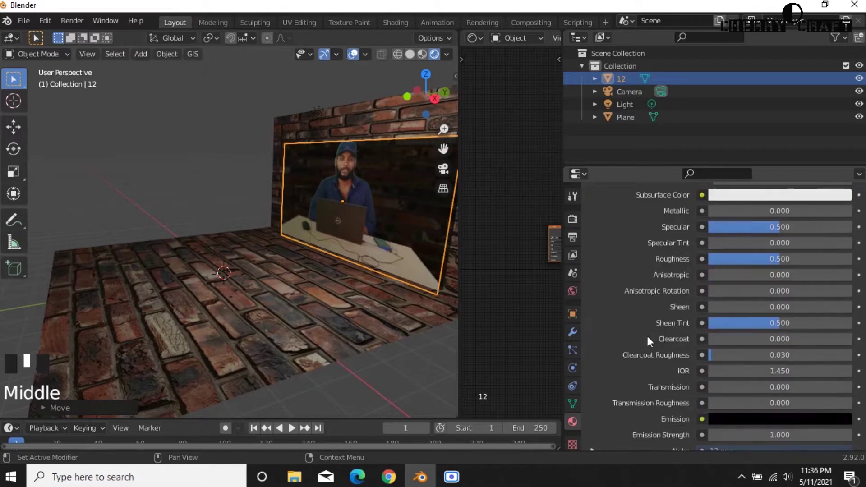
left_click_drag(458, 269, 606, 280)
scroll(764, 333, "down", 8)
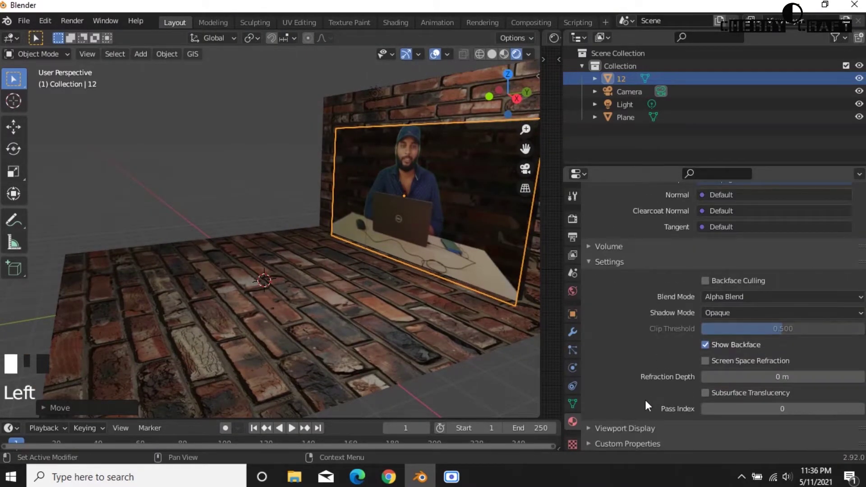
left_click(719, 299)
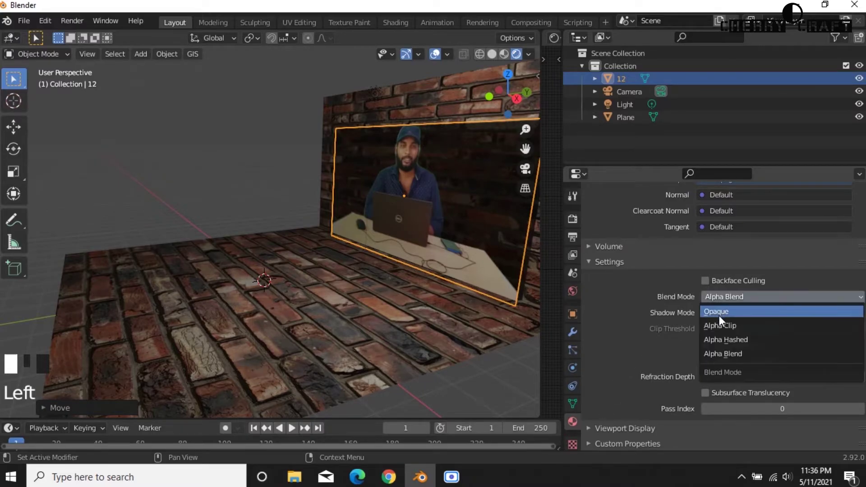
left_click(728, 330)
Select the point light and raise its Power to 879 W.
middle_click_drag(425, 404, 468, 369)
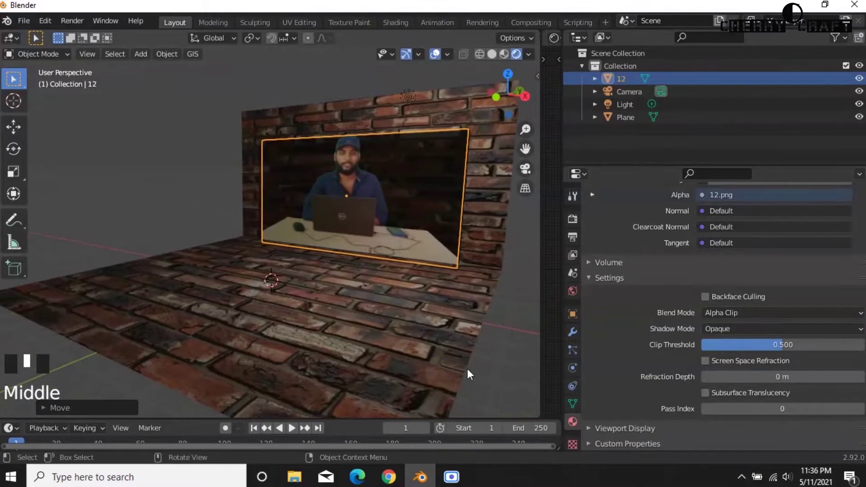
left_click(408, 96)
left_click_drag(700, 298, 699, 297)
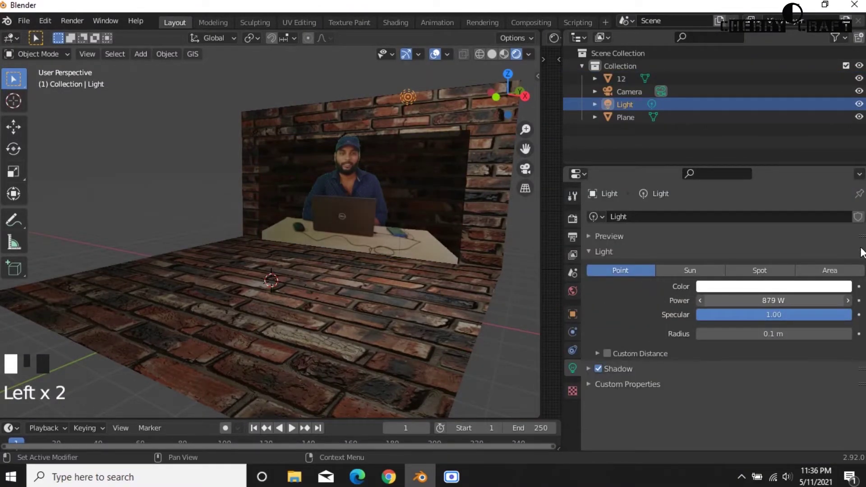
Lower the point light's Power to 2 W.
left_click(766, 301)
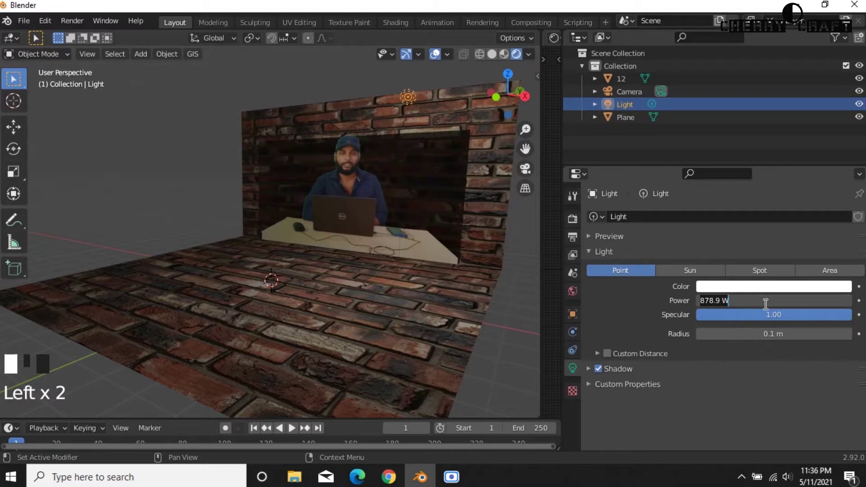
type("2")
left_click(793, 410)
middle_click_drag(368, 324, 288, 323)
Change the light type to Sun and set its Strength to 2.
left_click(766, 301)
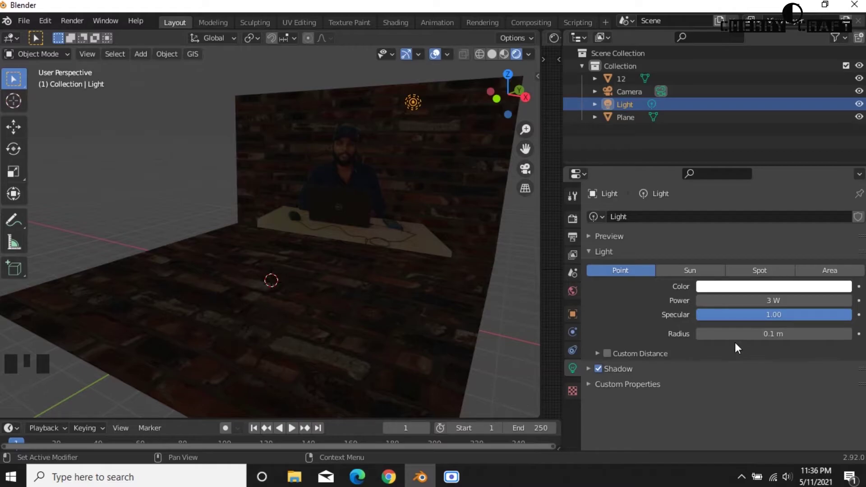
left_click(696, 270)
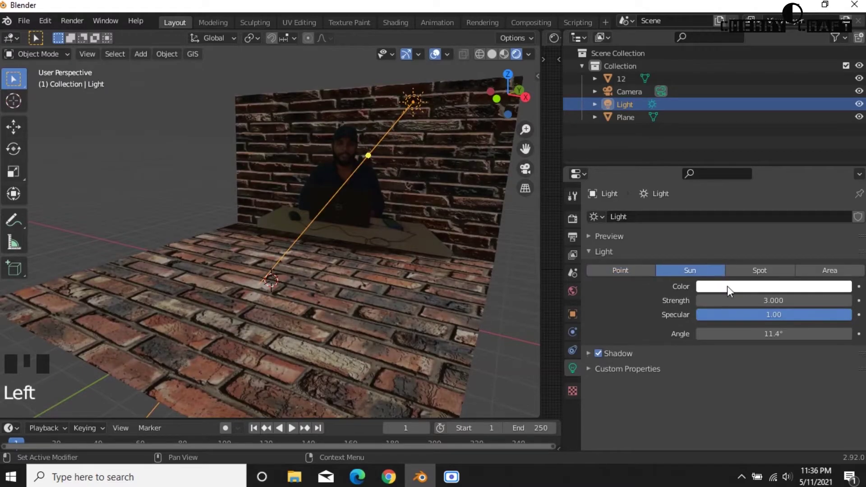
left_click(771, 301)
type("2")
key("Return")
middle_click_drag(447, 338, 392, 359)
scroll(448, 340, "down", 3)
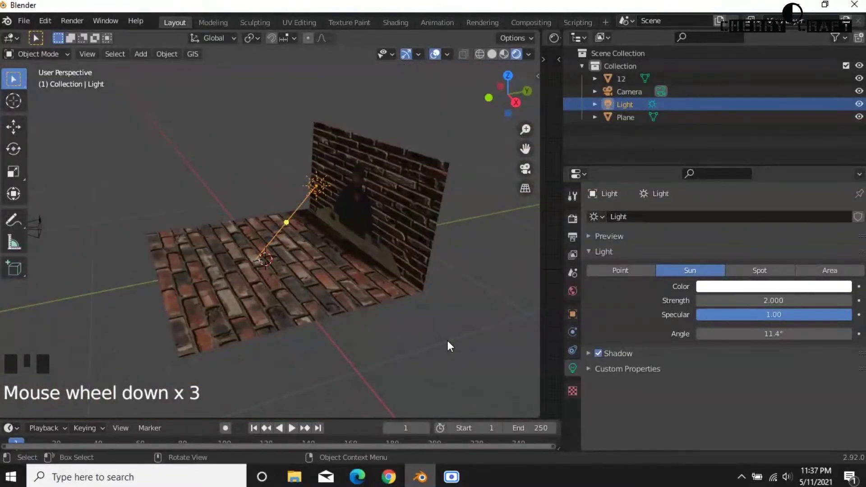
Select plane 12 and move it to a new position.
left_click(369, 239)
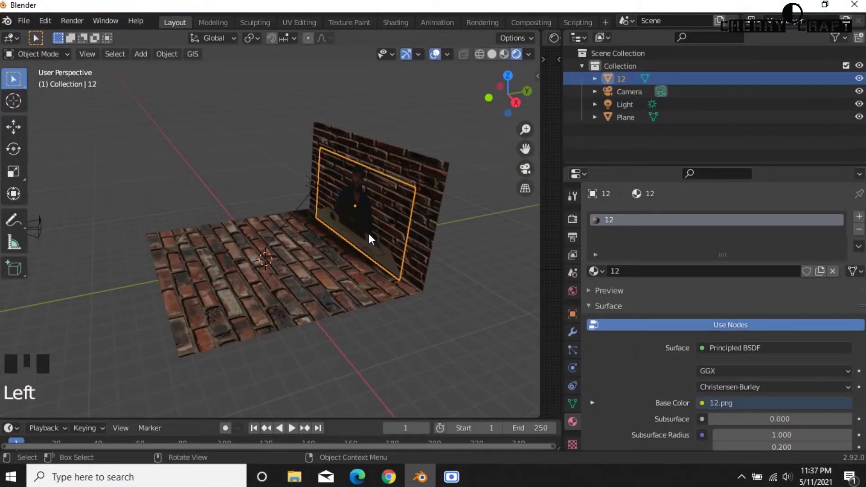
key("g")
left_click(342, 238)
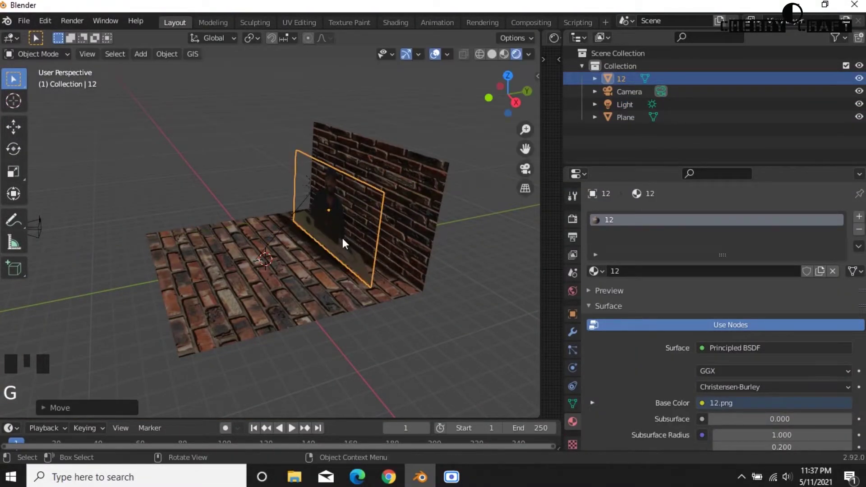
middle_click_drag(342, 239, 510, 332)
Import COPO.png from the project folder as an image plane.
key("shift+a")
left_click(203, 211)
left_click(131, 161)
double_click(397, 258)
double_click(369, 185)
left_click(308, 237)
double_click(307, 237)
Scale the COPO plane, rotate it upright on X, and move it toward the wall.
key("s")
left_click(296, 262)
key("r")
key("x")
left_click(258, 266)
middle_click_drag(259, 267, 289, 276)
key("g")
left_click(373, 286)
Set the COPO material's Blend Mode to Alpha Clip.
scroll(722, 339, "down", 10)
left_click(783, 313)
left_click(783, 322)
scroll(252, 259, "down", 2)
Import MADEIRA.png from the PACOTE TUTORIAL DEADPOOL folder as an image plane.
key("shift+a")
mouse_move(260, 268)
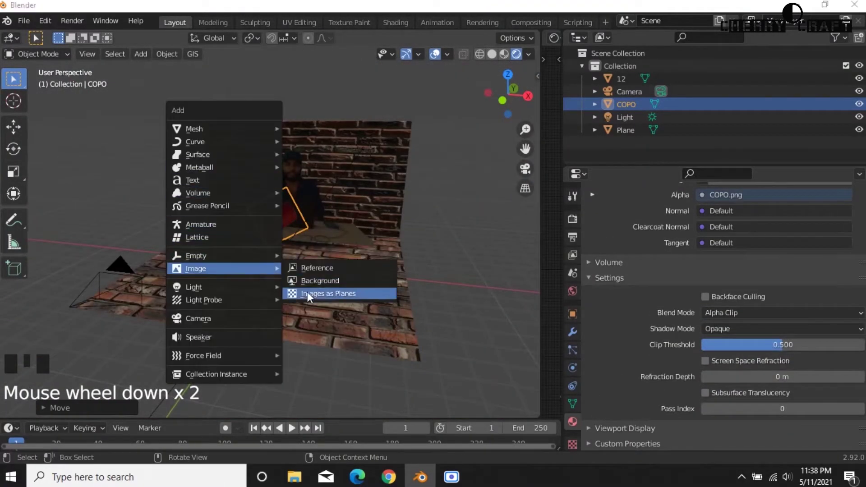
left_click(306, 291)
left_click(136, 147)
left_click(163, 313)
left_click(424, 254)
double_click(424, 253)
Move and enlarge the MADEIRA plane near the presenter.
key("g")
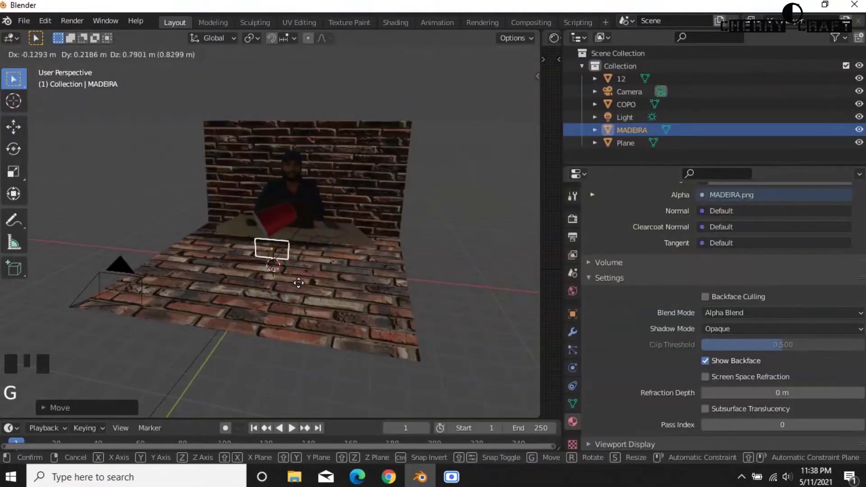
left_click(274, 225)
key("s")
left_click(35, 47)
middle_click_drag(67, 135, 234, 316)
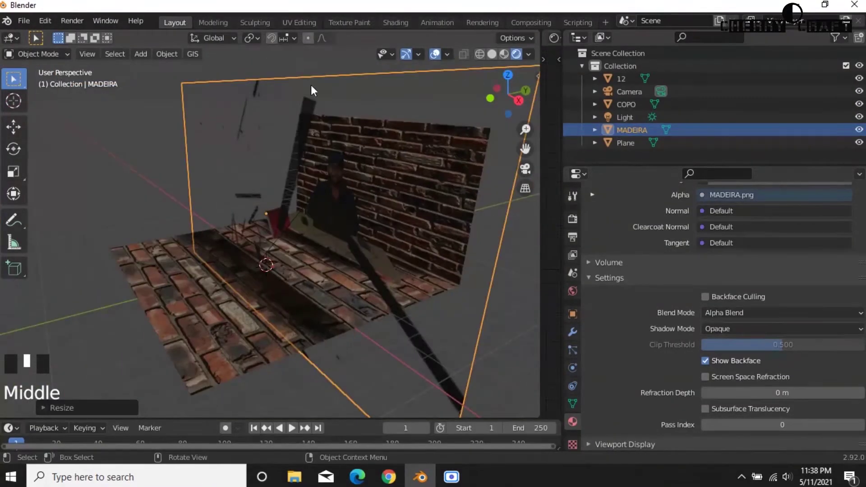
key("g")
left_click(261, 387)
Set MADEIRA's Blend Mode to Alpha Clip and adjust its position.
left_click(783, 312)
left_click(783, 323)
middle_click_drag(227, 361, 244, 316)
left_click(244, 316)
key("g")
left_click(259, 346)
Resize the brick floor plane.
left_click(164, 381)
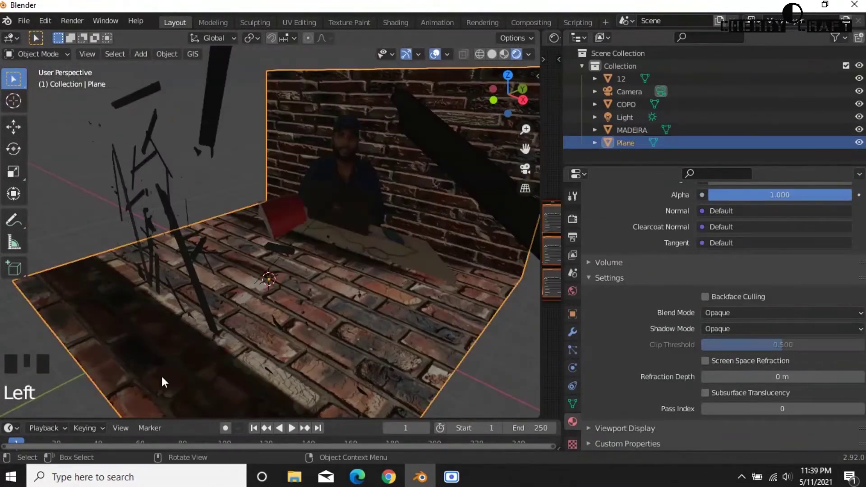
key("s")
left_click(525, 169)
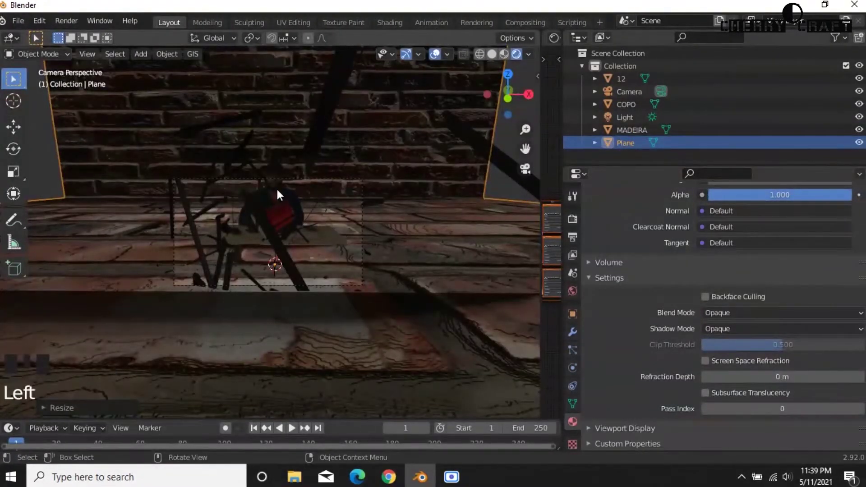
left_click(276, 187)
middle_click_drag(418, 285, 385, 317)
Enlarge plane 12 and push it back along the Y axis.
left_click(394, 221)
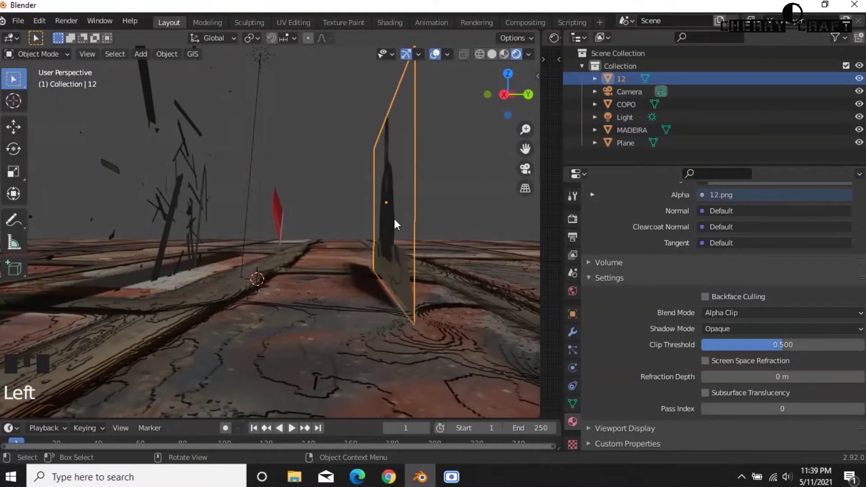
key("s")
left_click(402, 232)
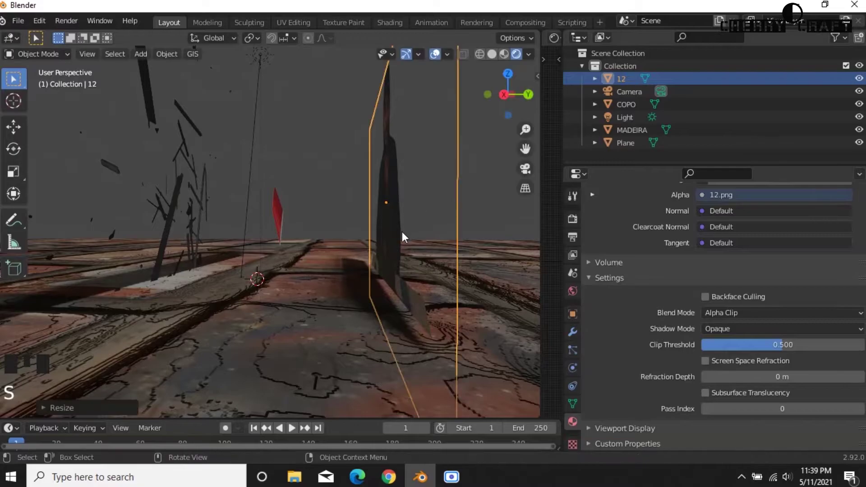
scroll(442, 198, "up", 3)
key("g")
key("y")
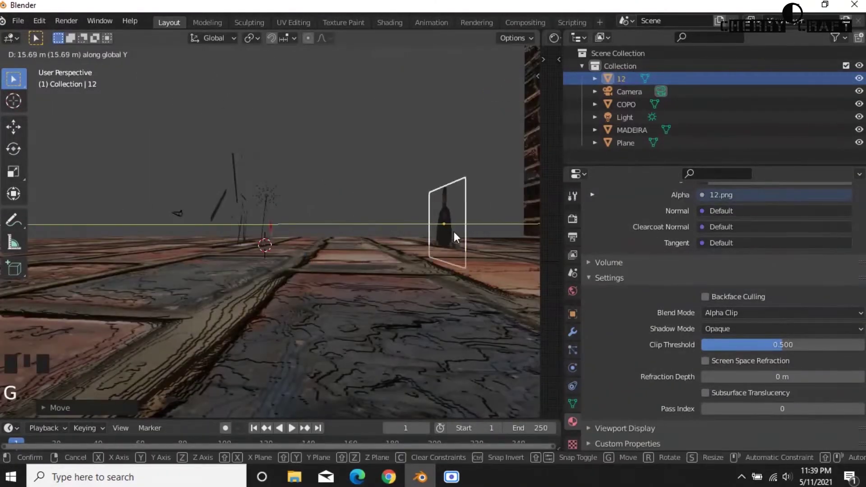
left_click(456, 238)
Reposition plane 12 and rescale it to 15.767.
key("g")
left_click(470, 149)
middle_click_drag(470, 149, 380, 321)
left_click(533, 175)
middle_click_drag(533, 175, 373, 269)
key("s")
left_click(386, 193)
Check plane 12 at Y 15.128 m, Z 7.7278 m through the camera, then open the Animation workspace.
key("g")
key("g")
key("KP_0")
scroll(373, 270, "down", 4)
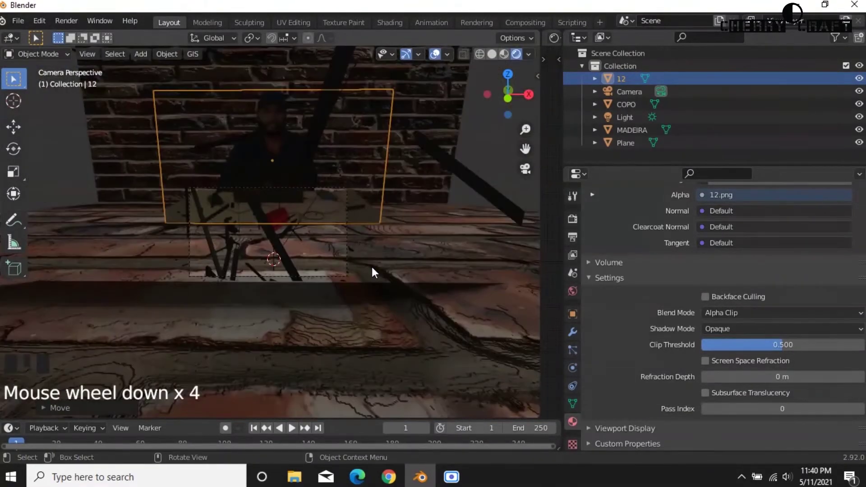
left_click(421, 22)
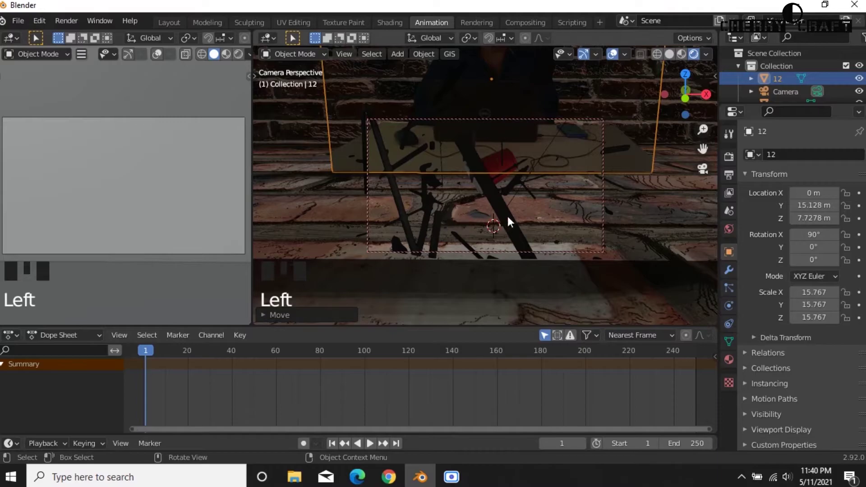
Raise the camera 9.923 m to Z 17.34 m and look through it at the brick backdrop.
scroll(513, 210, "down", 2)
scroll(513, 210, "down", 9)
scroll(513, 210, "up", 3)
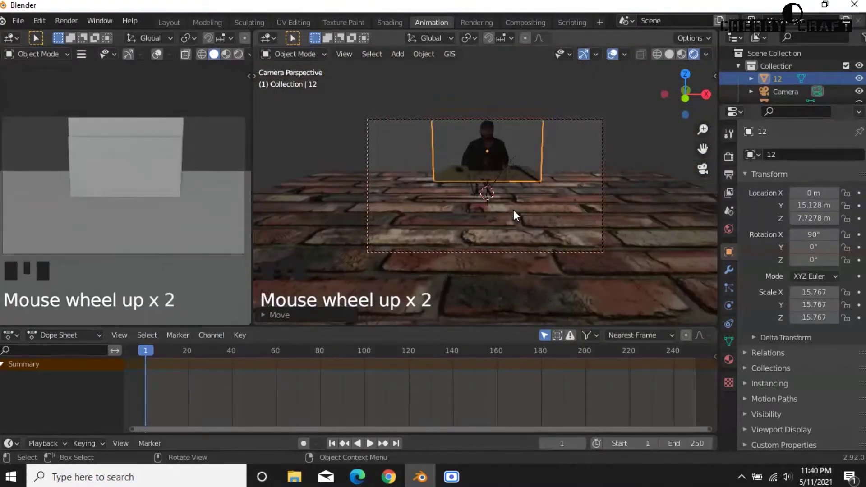
scroll(514, 210, "up", 2)
scroll(513, 210, "down", 1)
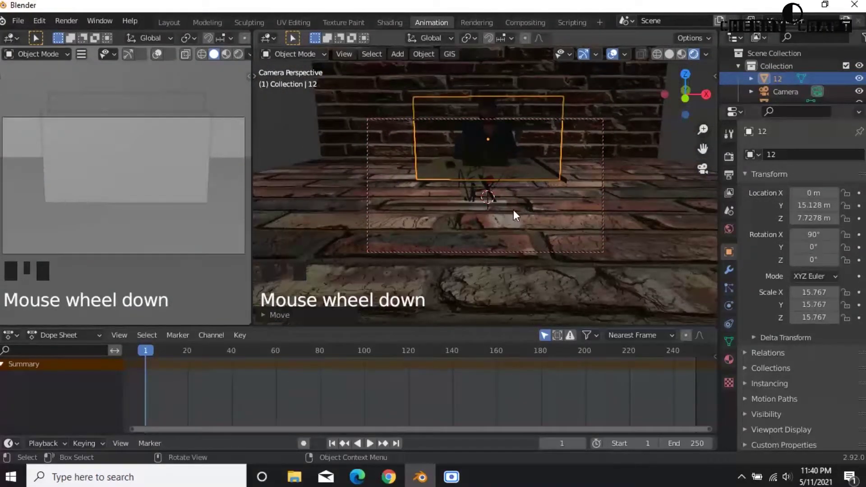
mouse_move(513, 245)
middle_mouse_down()
mouse_move(520, 237)
mouse_move(515, 242)
middle_mouse_up()
left_click(349, 207)
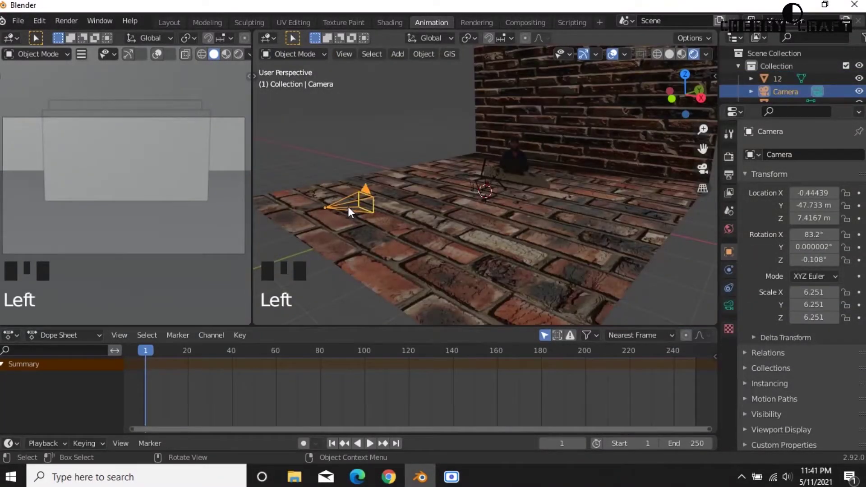
key("g")
key("z")
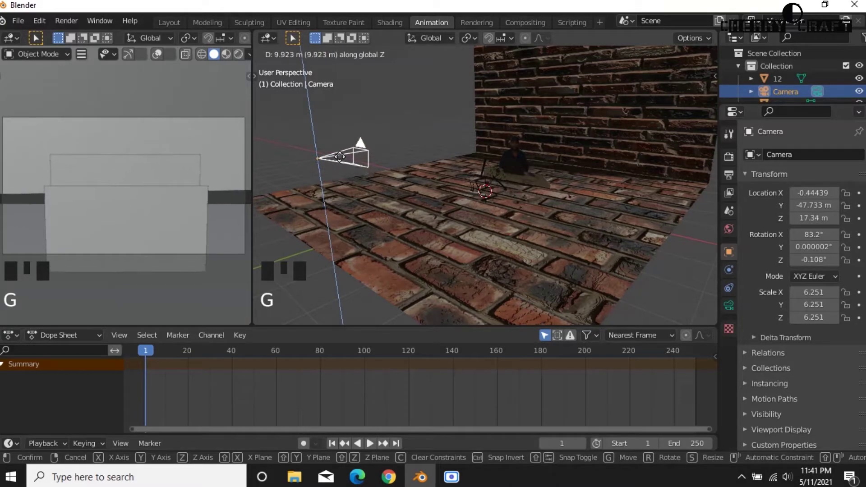
left_click(341, 159)
left_click(697, 169)
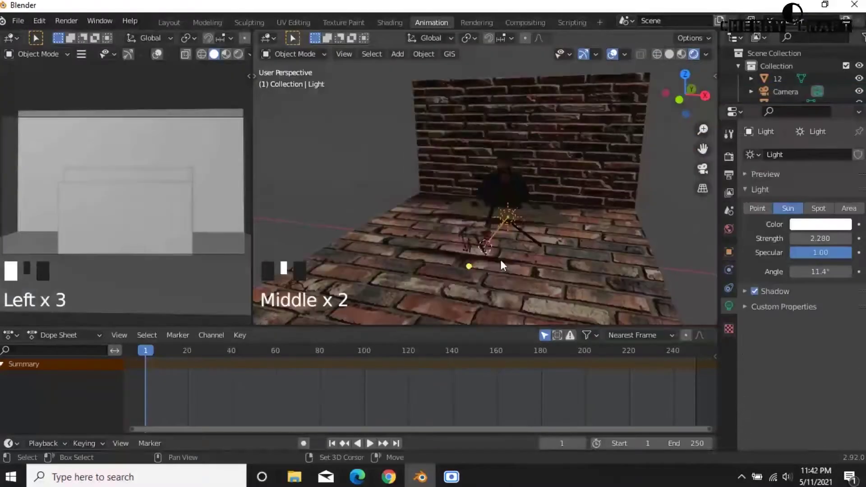
key("shift+a")
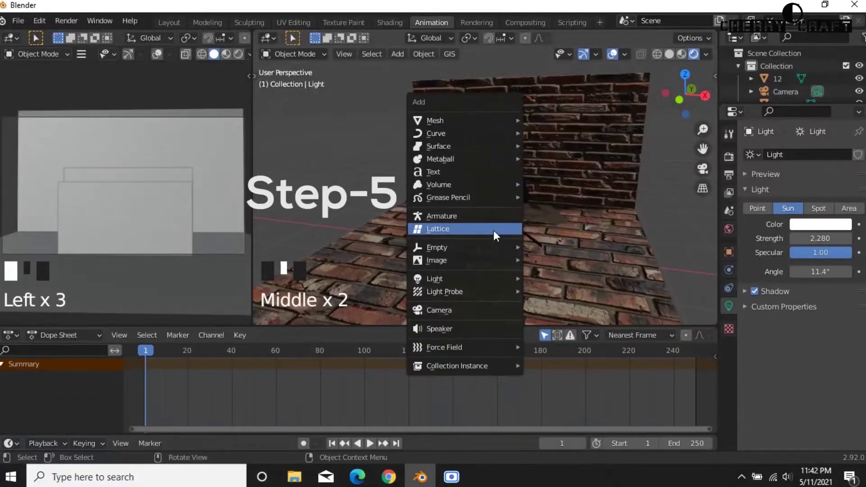
Add a new text object near the scene centre on the brick floor.
left_click(487, 172)
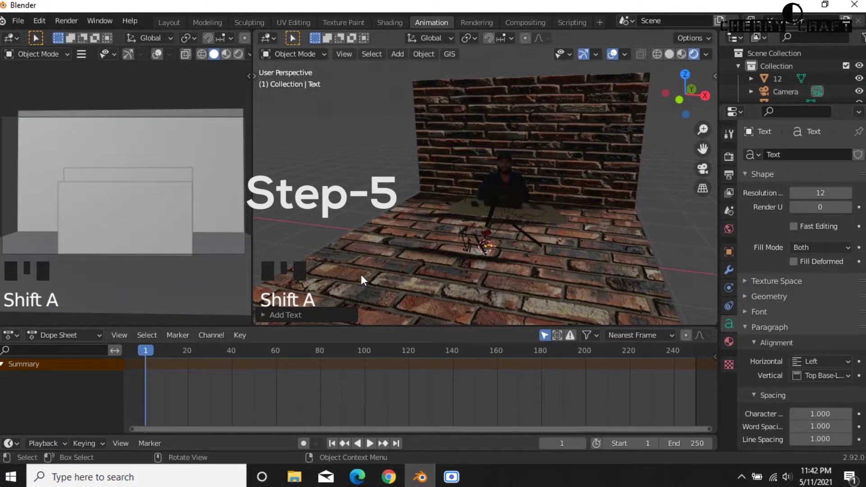
scroll(475, 271, "up", 2)
scroll(487, 270, "up", 2)
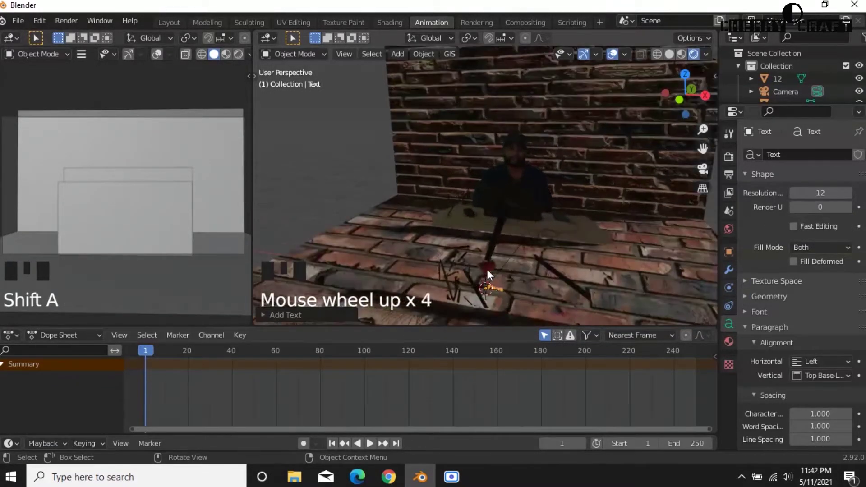
scroll(487, 270, "down", 1)
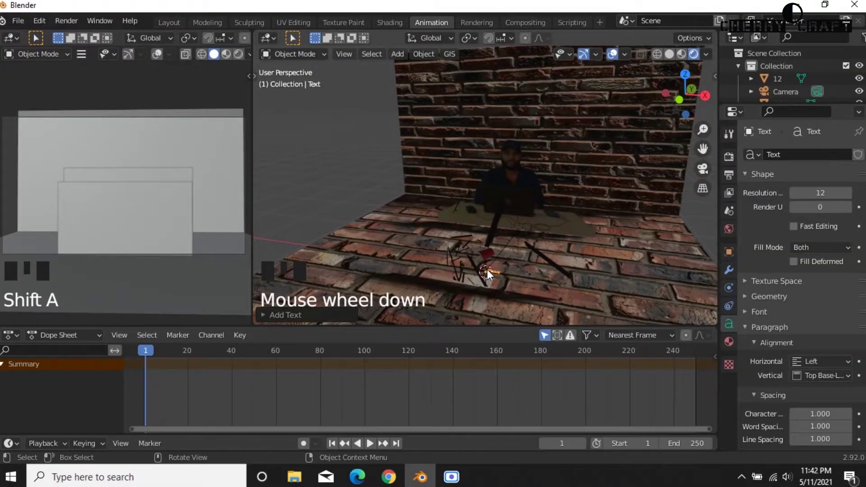
scroll(487, 269, "up", 4)
scroll(588, 273, "down", 1)
middle_click_drag(588, 273, 502, 28)
scroll(530, 241, "down", 3)
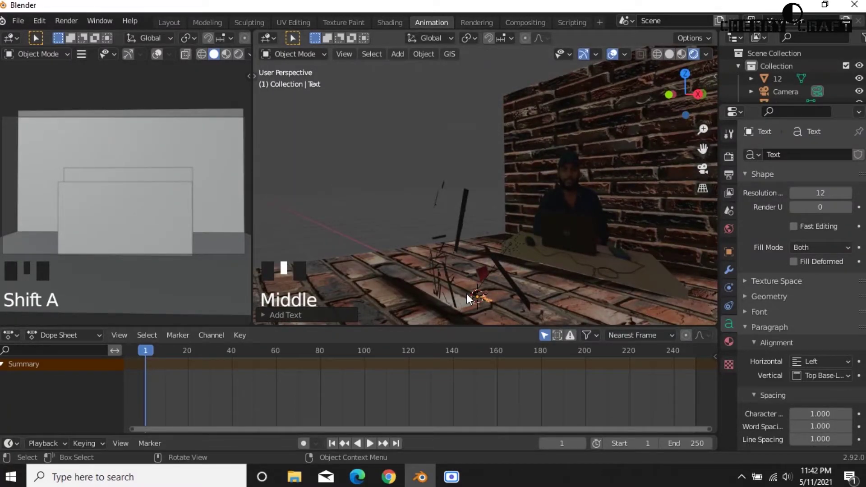
Replace the default 'Text' with the lettering CHERRY CRAFT.
key("Tab")
key("BackSpace")
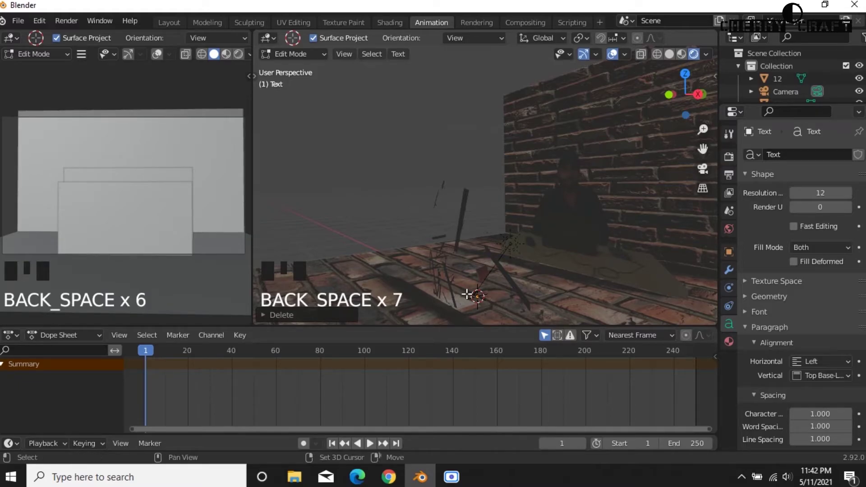
key("shift+c")
key("BackSpace")
type("H")
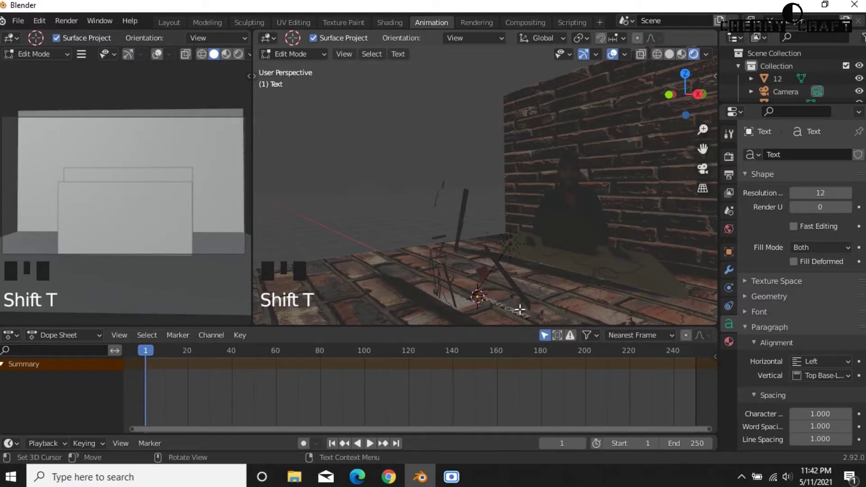
key("Tab")
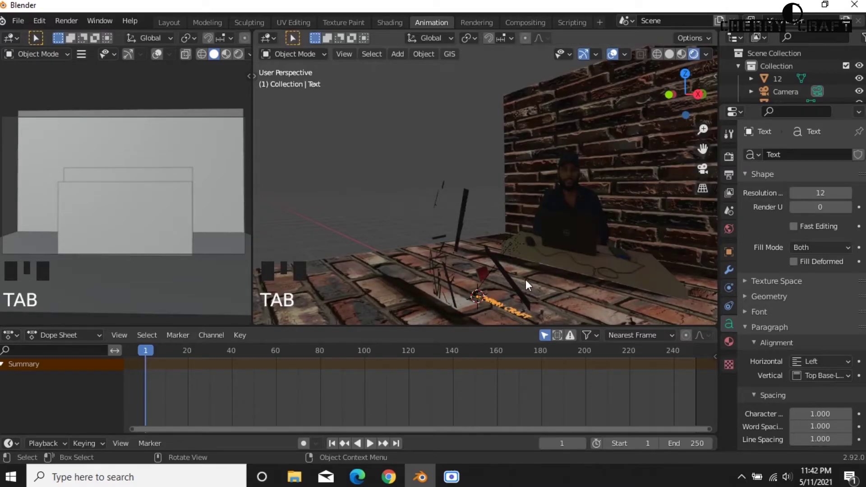
Stand the CHERRY CRAFT text upright by rotating it on X, and enlarge it.
key("r")
key("x")
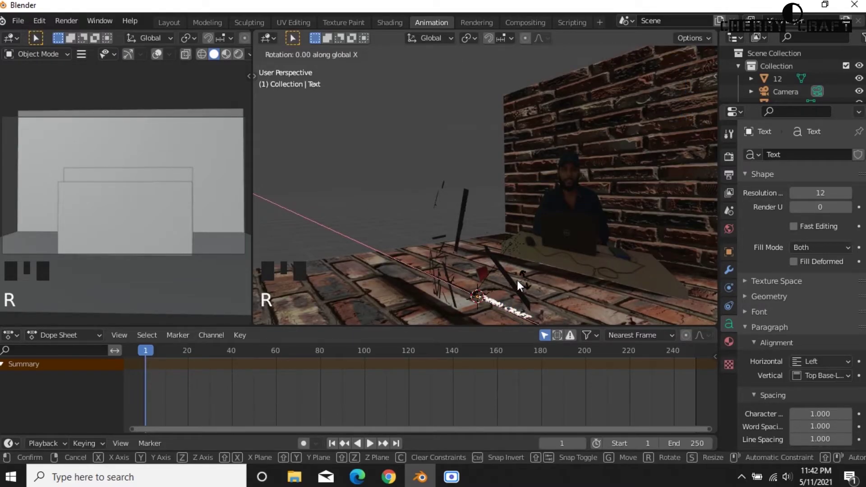
left_click(472, 279)
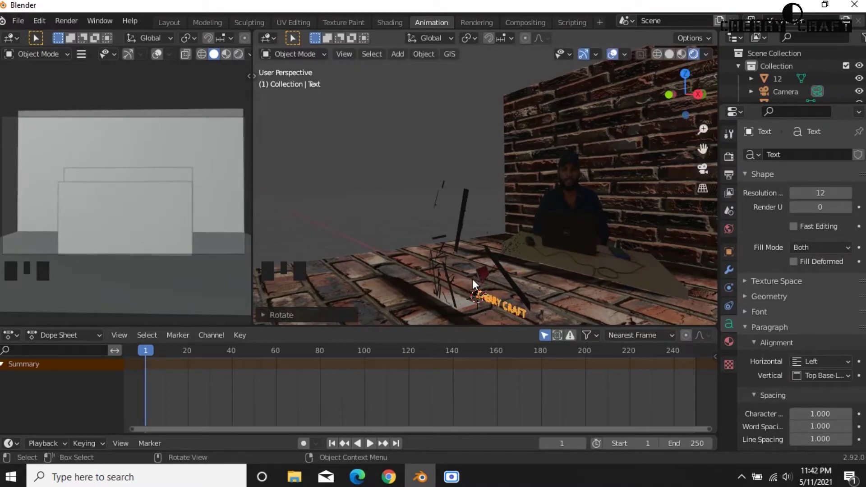
key("s")
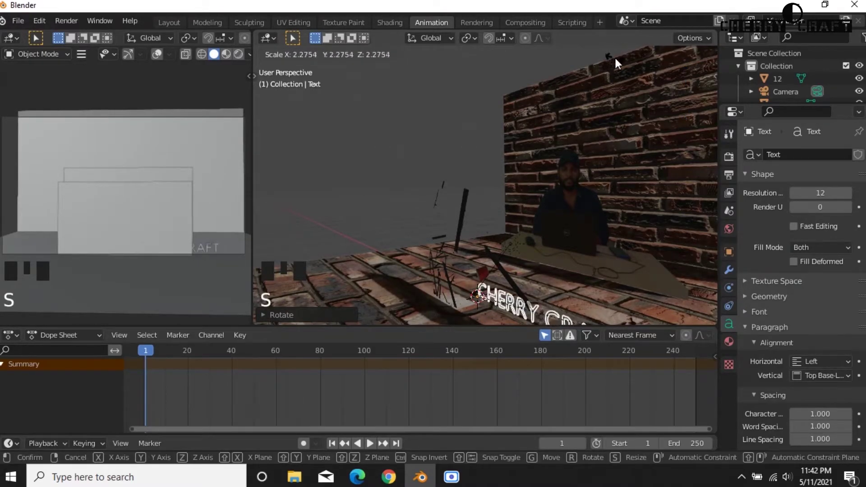
left_click(614, 56)
scroll(540, 181, "down", 3)
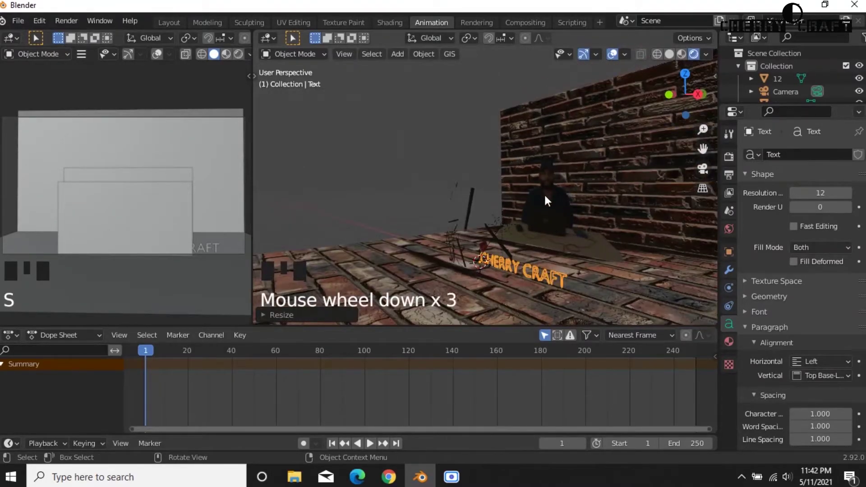
scroll(546, 207, "down", 1)
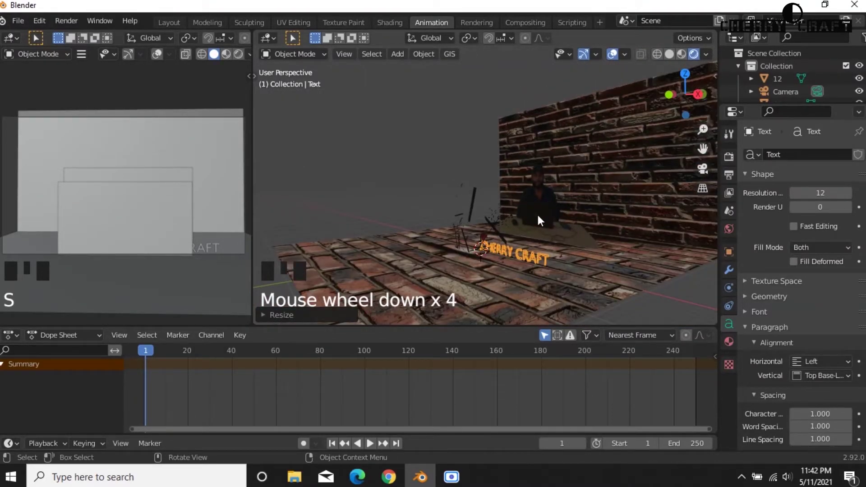
Raise the text vertically, first by 6.62 m and then a bit more.
key("g")
key("z")
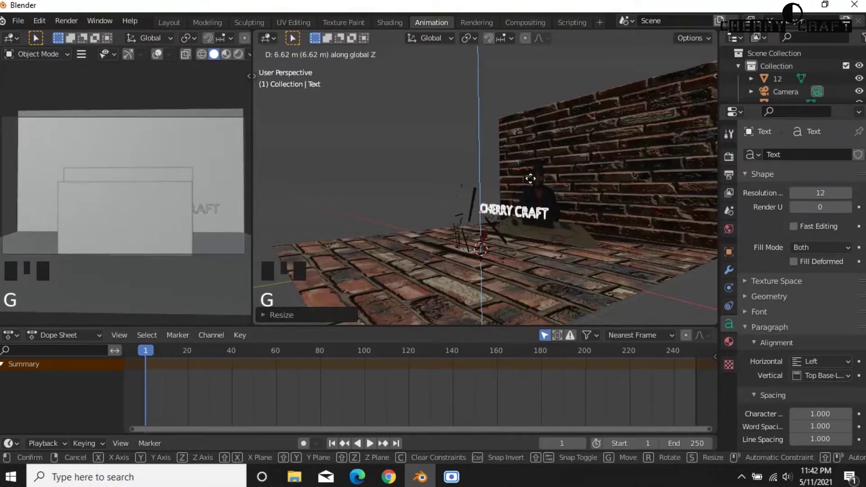
left_click(529, 186)
middle_click_drag(529, 185, 514, 243)
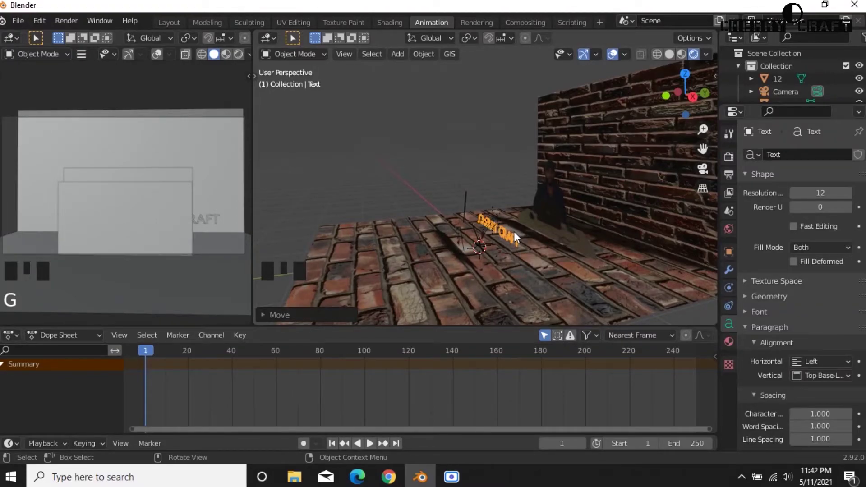
key("g")
key("z")
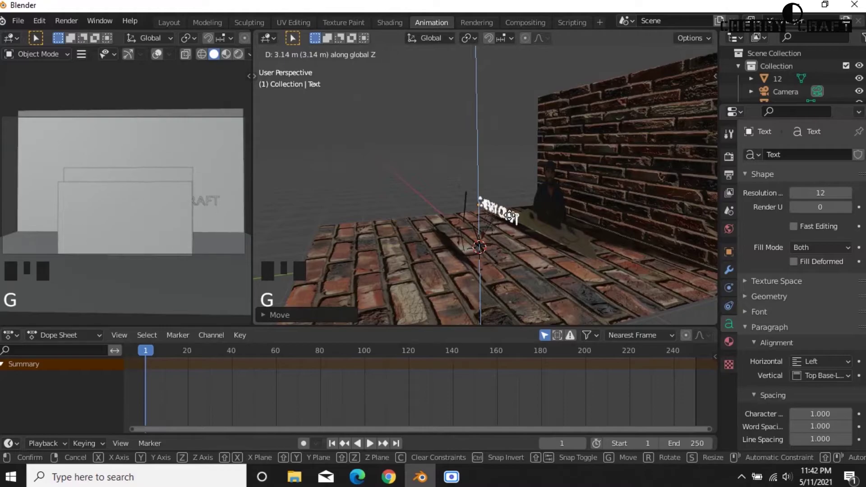
left_click(510, 216)
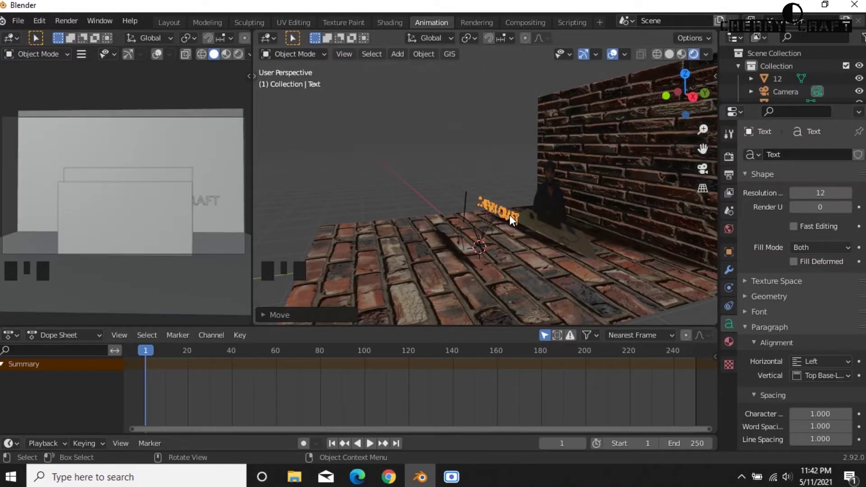
Slide the text along Y and X so it sits just in front of the desk.
key("g")
key("y")
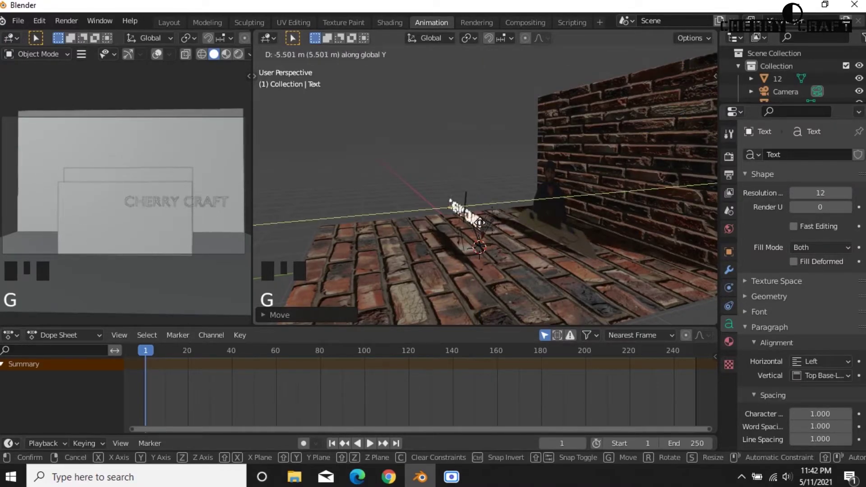
left_click(441, 227)
middle_click_drag(469, 261, 524, 245)
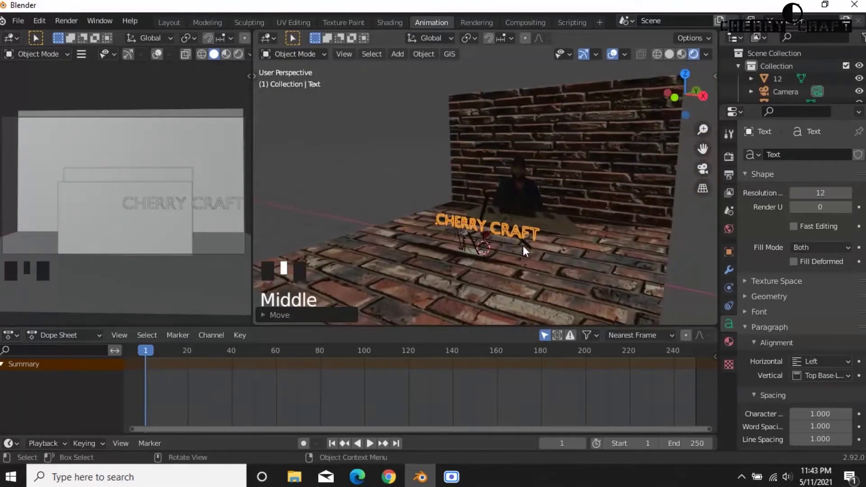
key("g")
key("z")
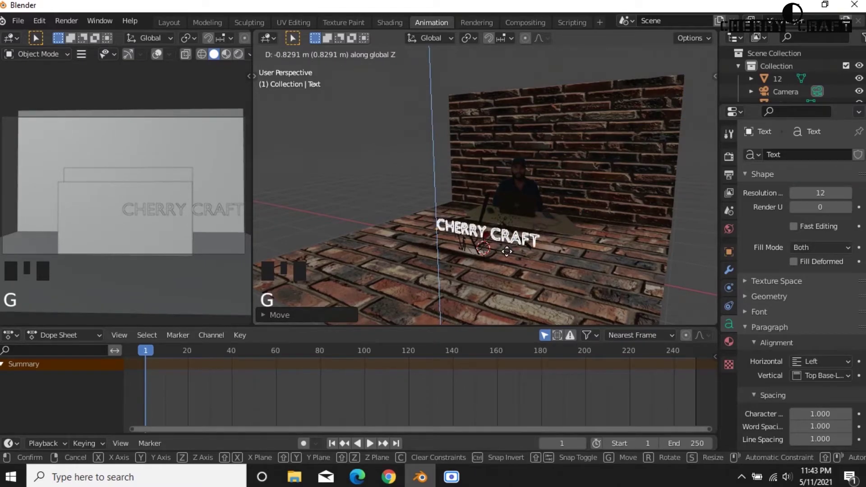
key("x")
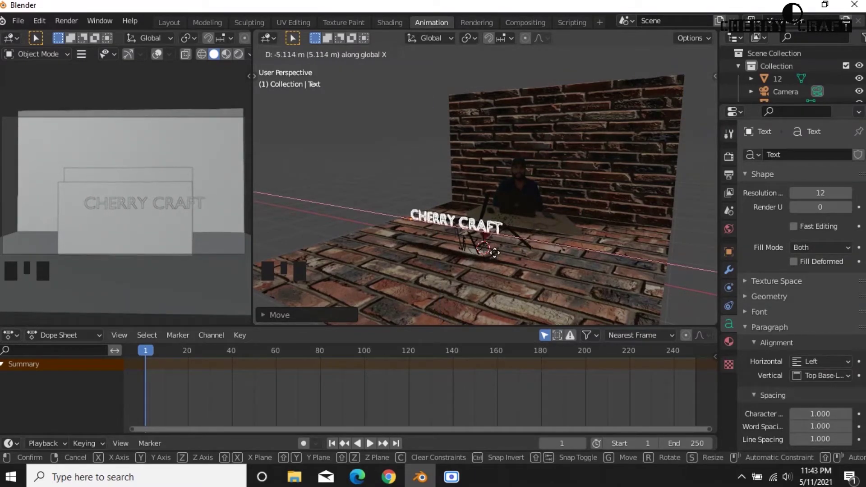
left_click(494, 252)
key("z")
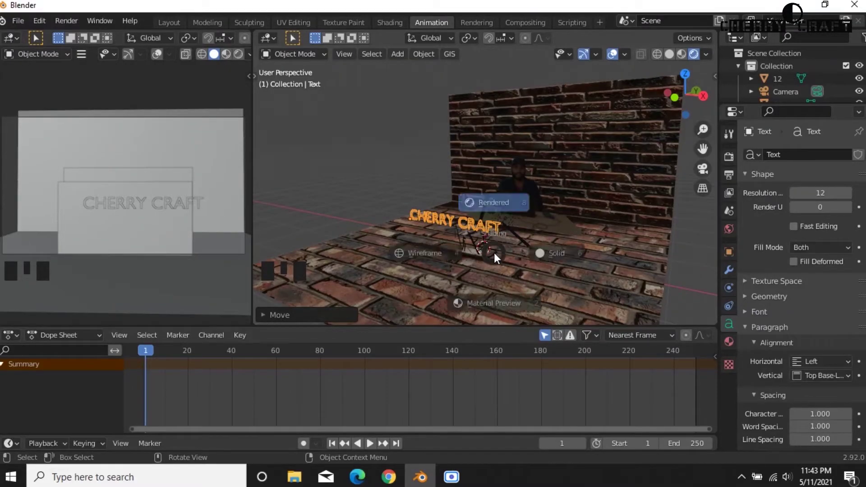
Switch the viewport to Material Preview shading and look through the scene camera.
left_click(499, 292)
left_click(499, 291)
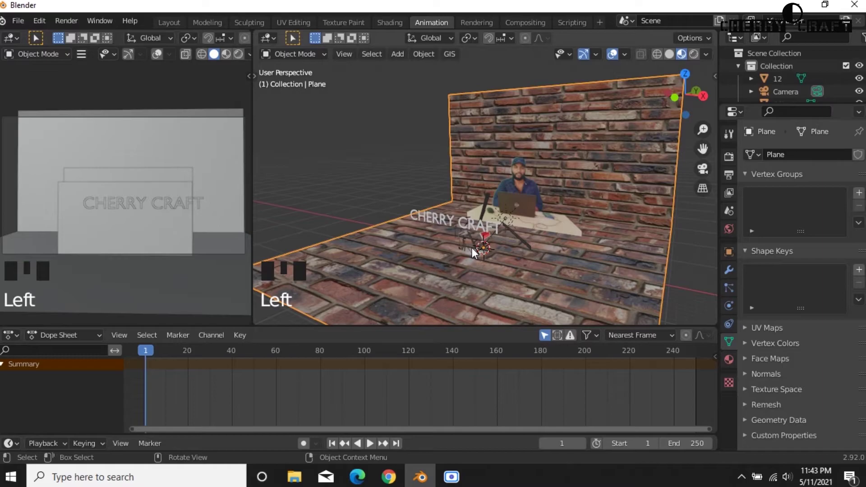
scroll(499, 245, "down", 3)
left_click(700, 174)
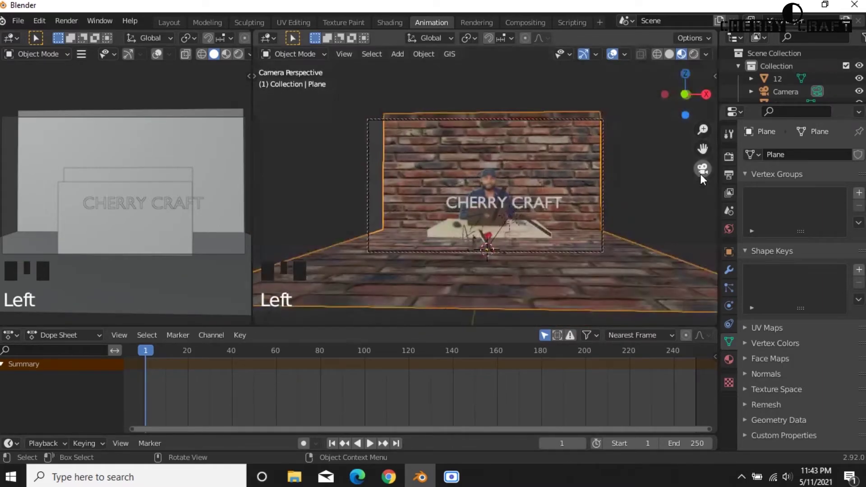
scroll(604, 228, "up", 2)
scroll(614, 239, "down", 3)
middle_click_drag(631, 260, 611, 254)
scroll(610, 269, "up", 2)
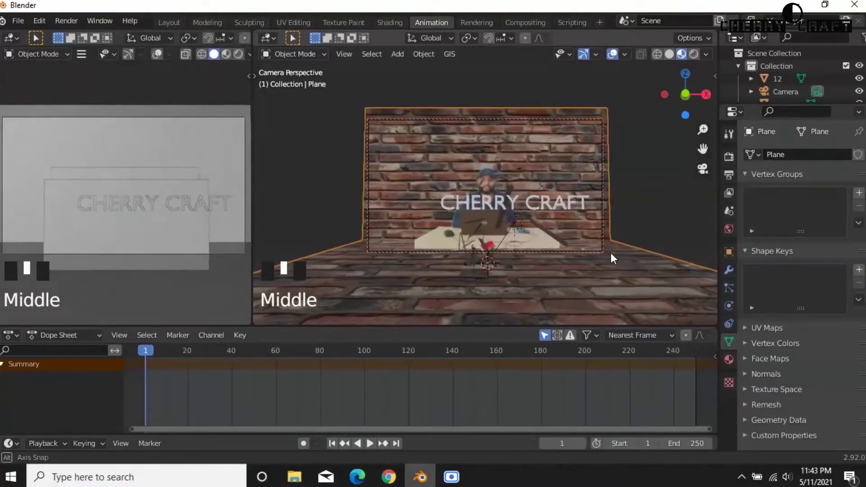
scroll(611, 255, "up", 2)
scroll(610, 254, "down", 1)
scroll(611, 252, "down", 1)
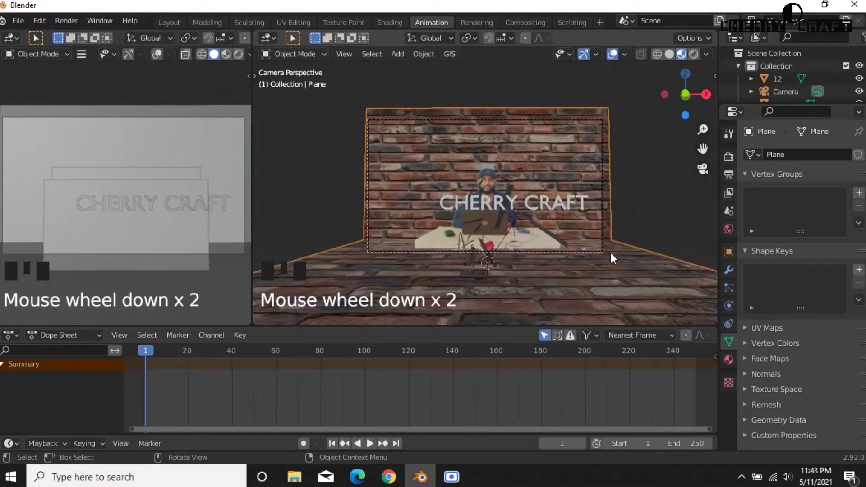
scroll(611, 253, "up", 5)
scroll(611, 253, "down", 2)
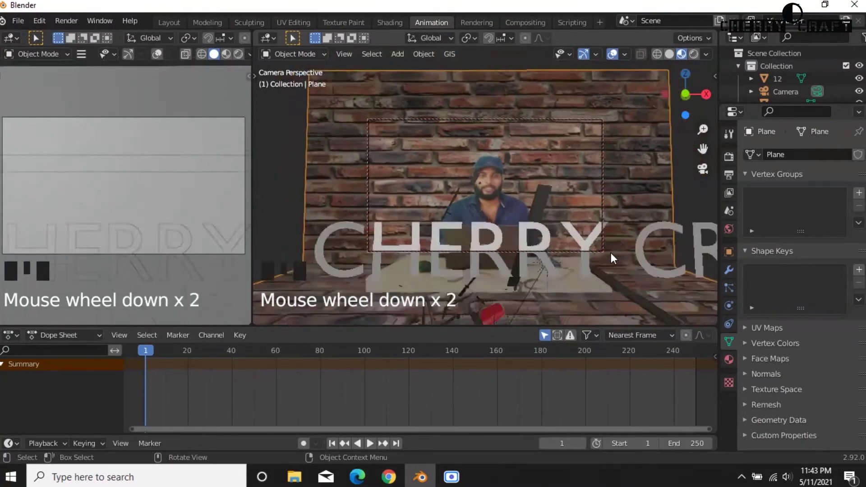
scroll(611, 253, "down", 3)
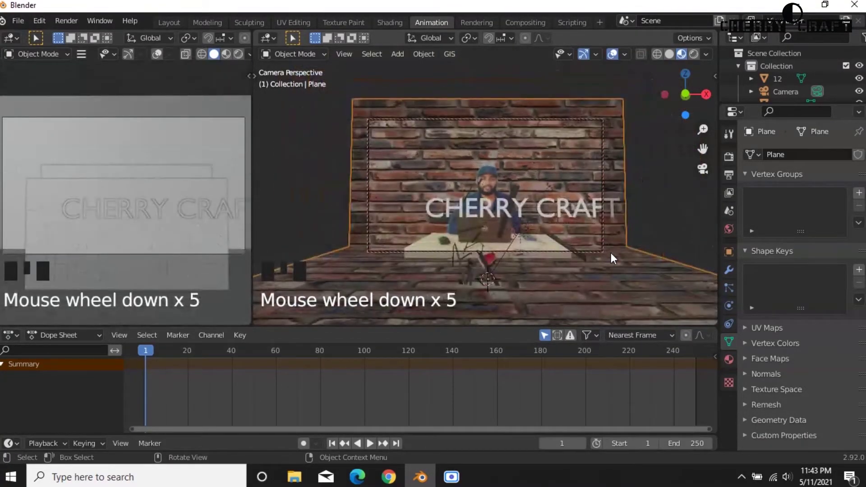
middle_click_drag(585, 225, 565, 222)
scroll(573, 219, "up", 1)
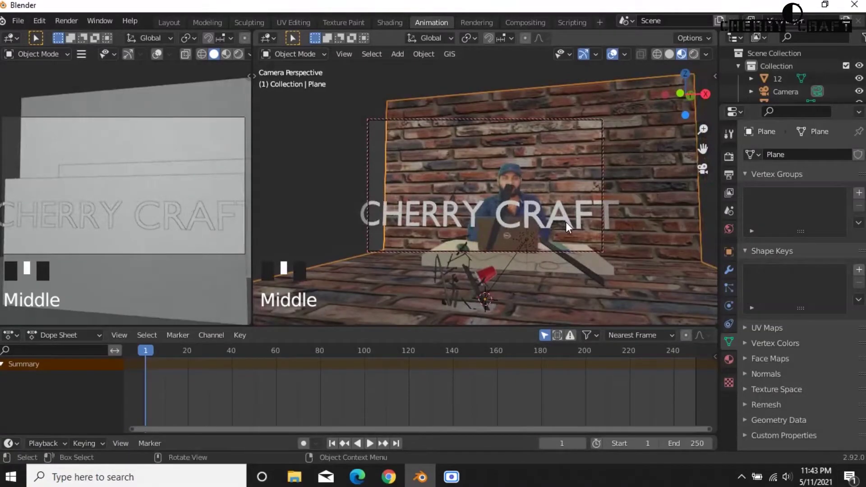
Lower the CHERRY CRAFT text vertically until it rests on the brick floor.
left_click(510, 211)
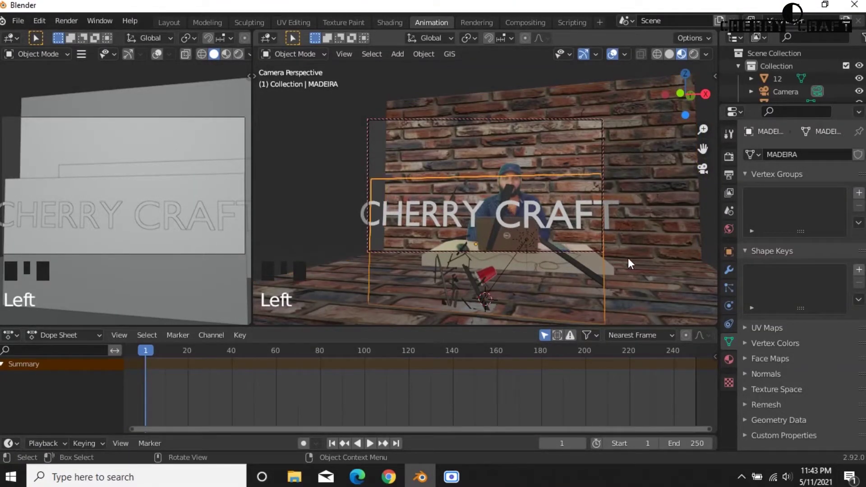
scroll(628, 258, "down", 2)
left_click(542, 204)
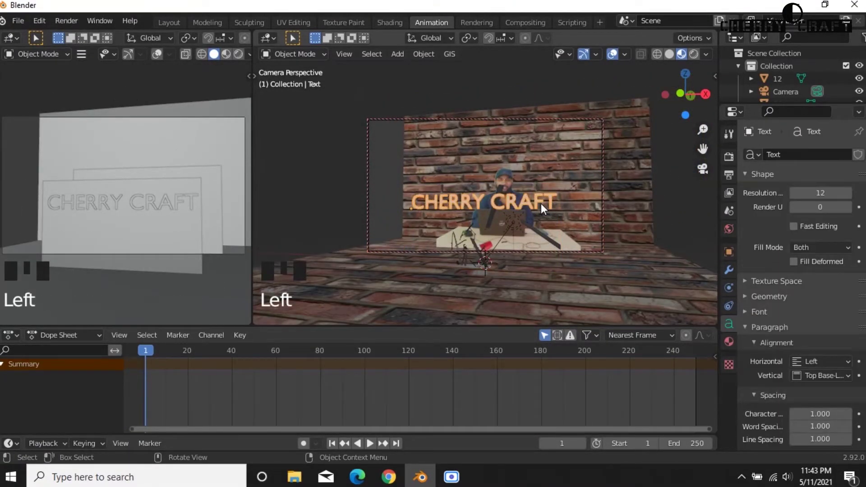
key("g")
key("z")
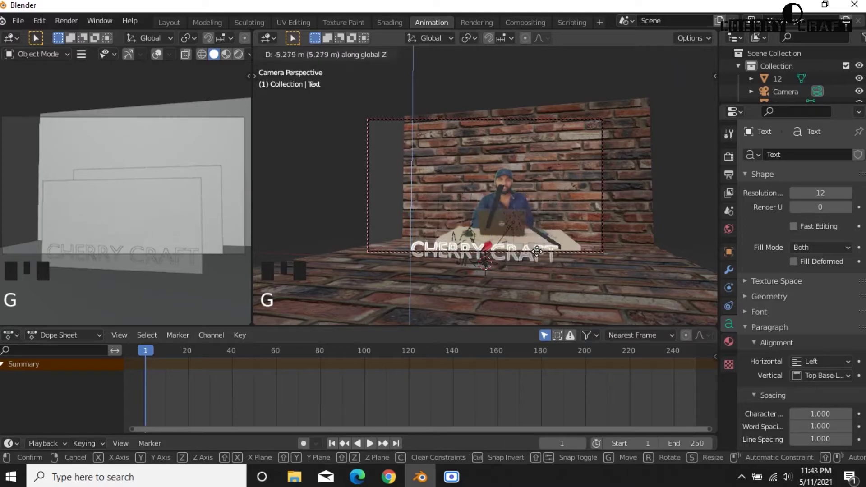
left_click(536, 269)
middle_click_drag(536, 266, 494, 287)
key("g")
key("z")
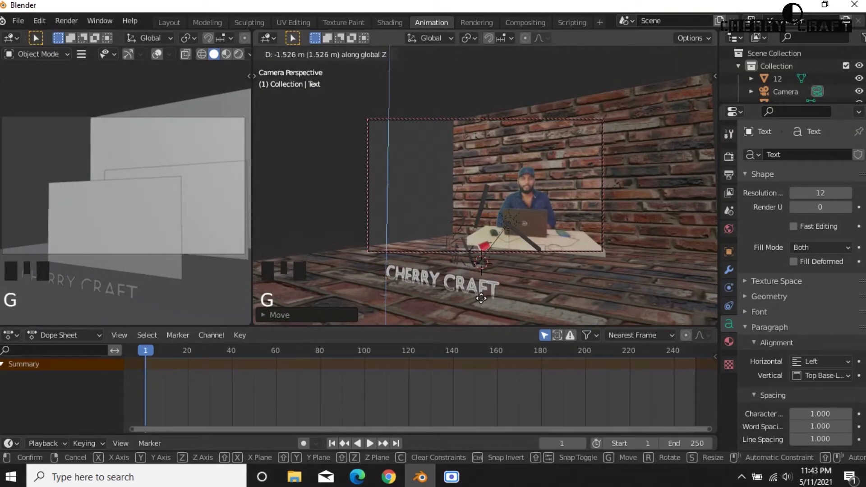
left_click(483, 302)
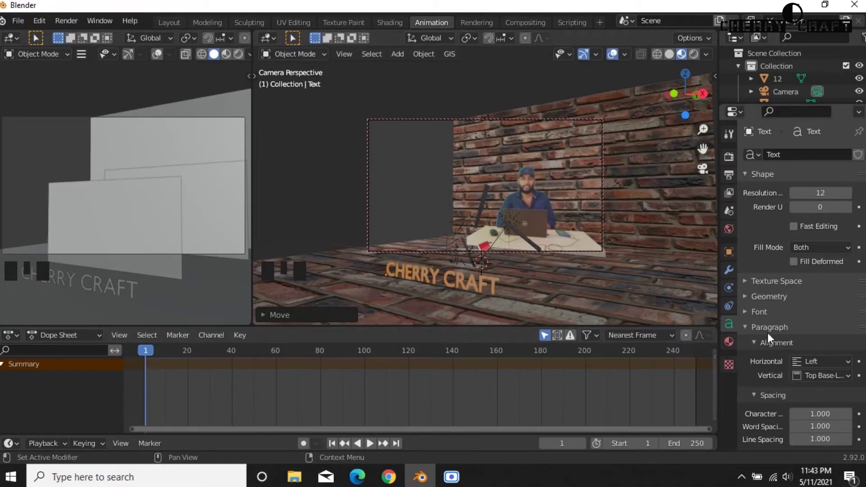
Set the text's Geometry Extrude to 0.05 m and Bevel Depth to 0.02 m.
scroll(795, 335, "down", 3)
scroll(800, 235, "up", 1)
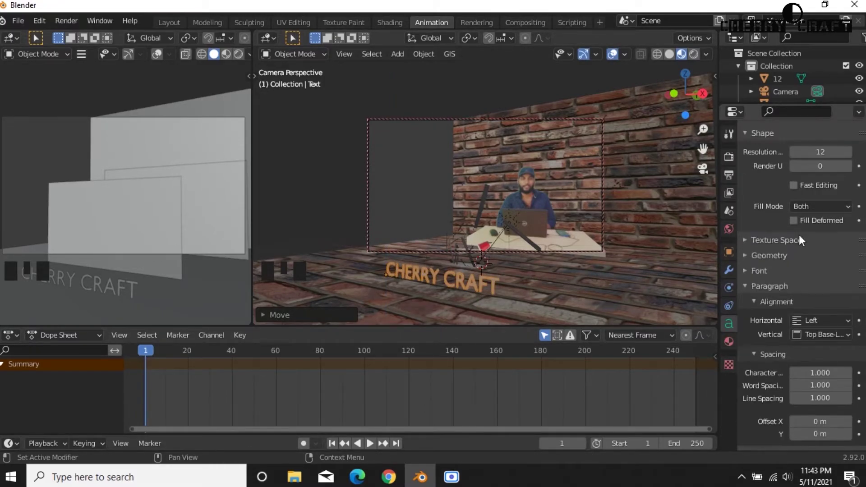
scroll(800, 224, "up", 2)
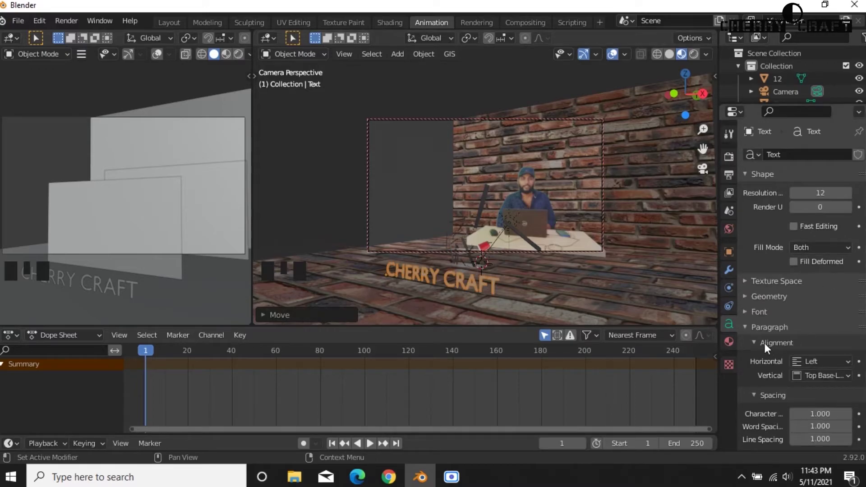
scroll(765, 343, "down", 3)
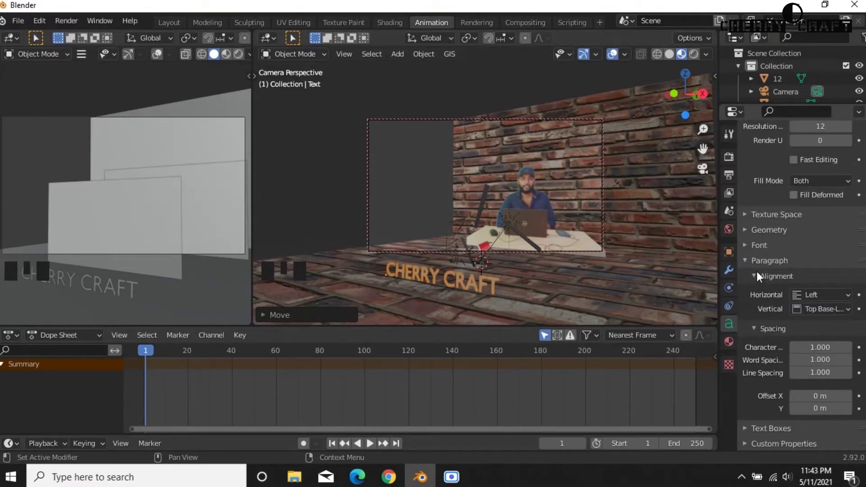
left_click(746, 231)
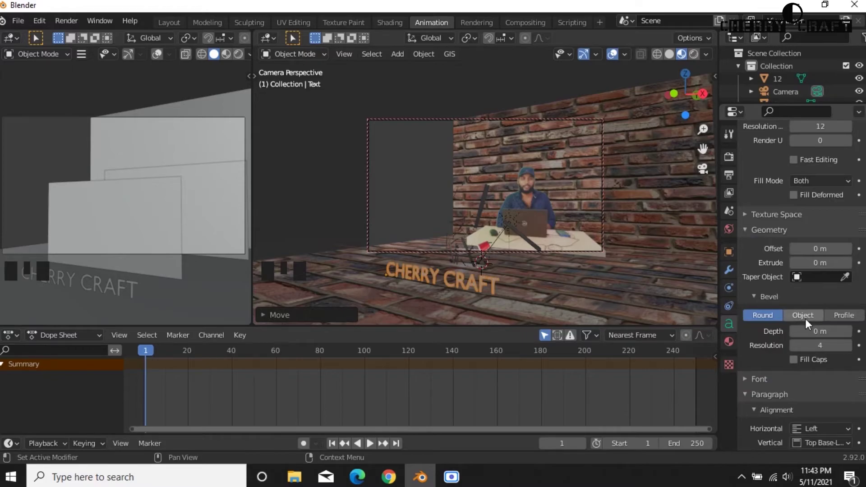
left_click_drag(819, 334, 822, 334)
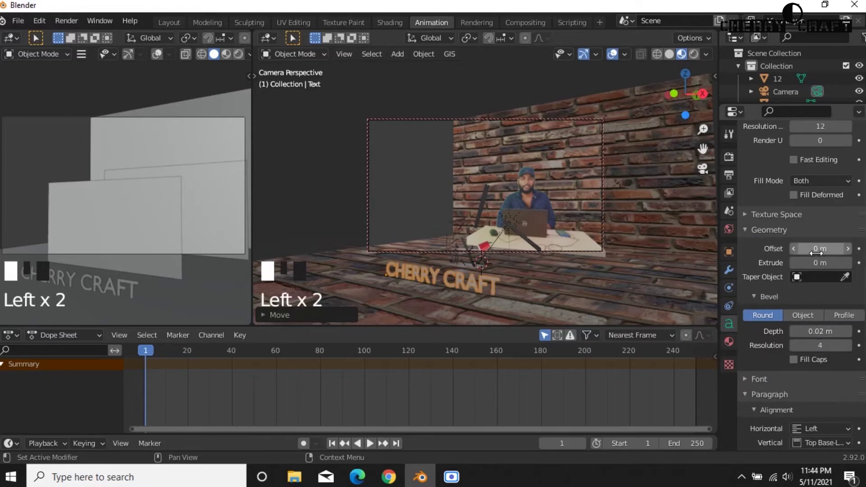
left_click_drag(815, 264, 824, 269)
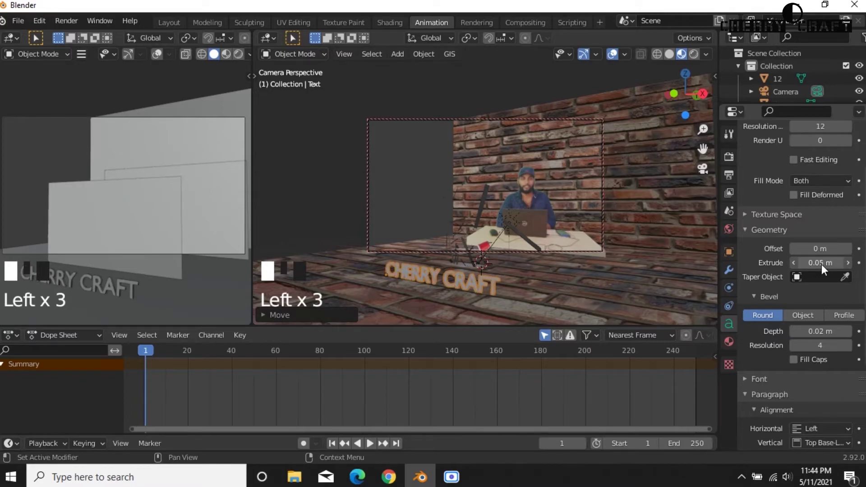
scroll(527, 298, "down", 2)
scroll(531, 287, "up", 1)
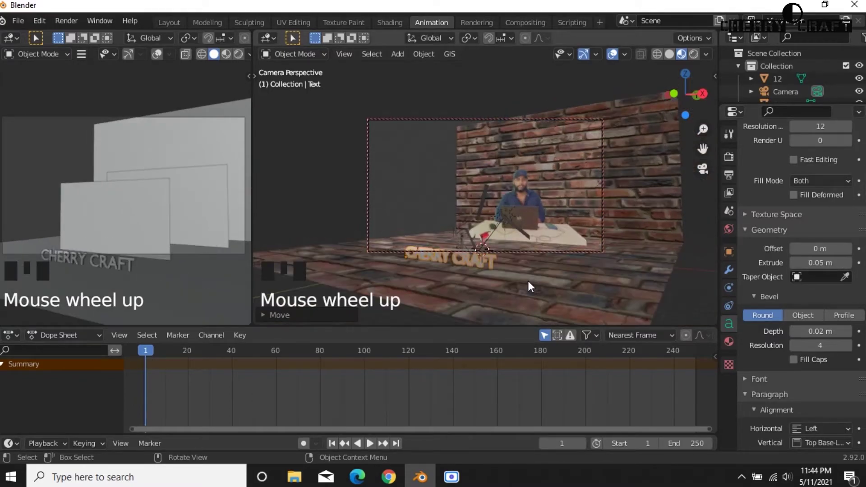
middle_click_drag(529, 282, 567, 272)
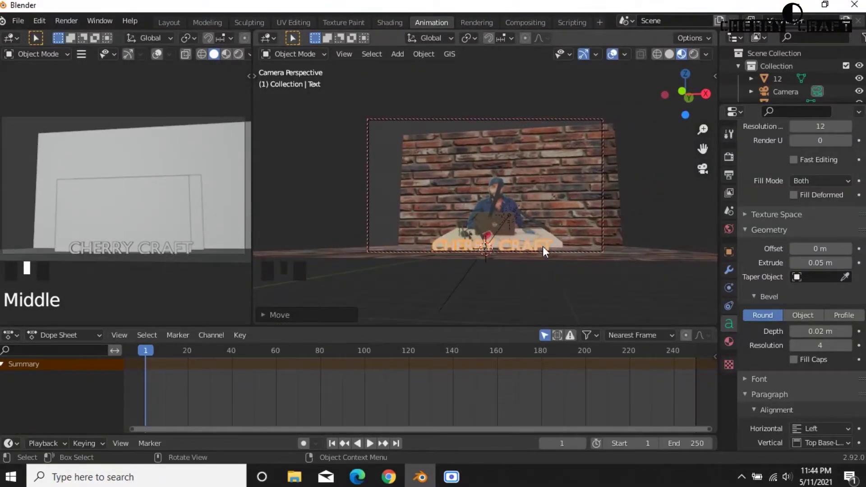
Scale the CHERRY CRAFT text up.
key("s")
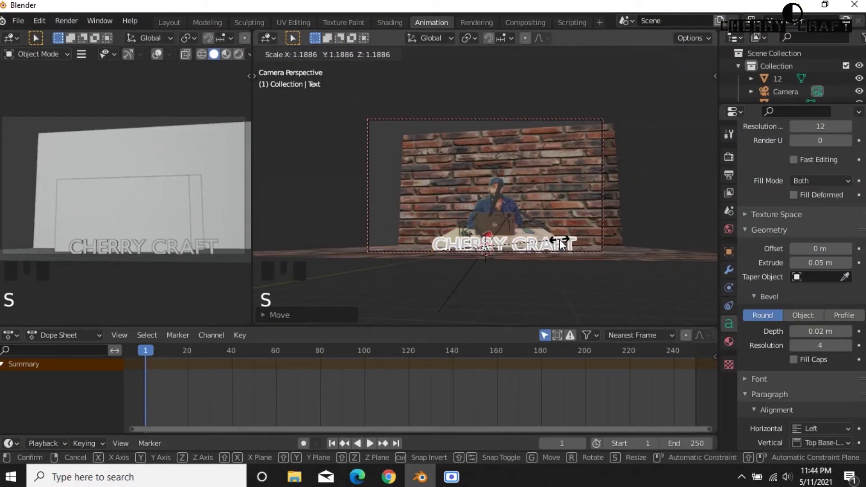
left_click(575, 239)
left_click(616, 240)
scroll(568, 242, "up", 3)
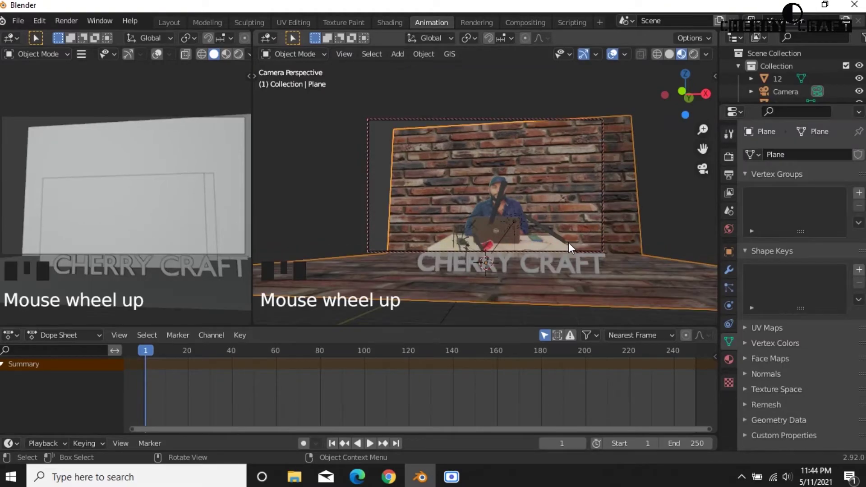
mouse_move(569, 265)
middle_mouse_down()
mouse_move(523, 255)
mouse_move(541, 268)
mouse_move(564, 265)
middle_mouse_up()
scroll(548, 260, "down", 3)
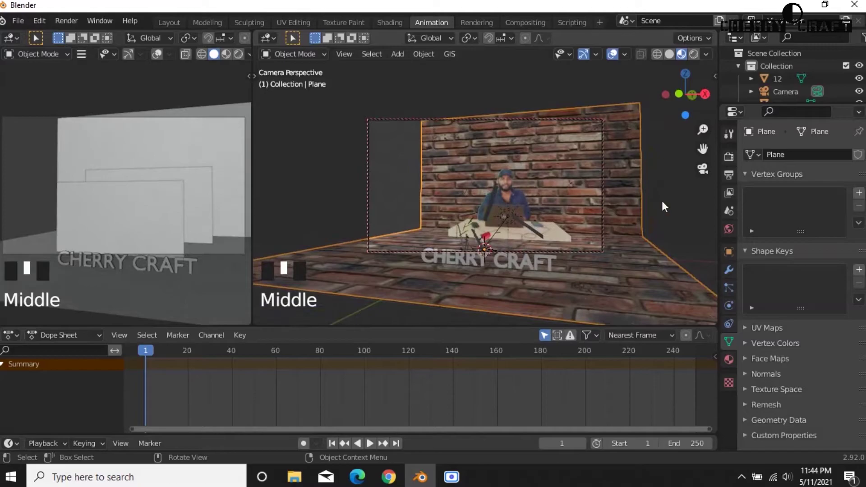
Leave the camera view and lower the camera 2.629 m along global Z.
left_click(702, 169)
scroll(358, 226, "down", 4)
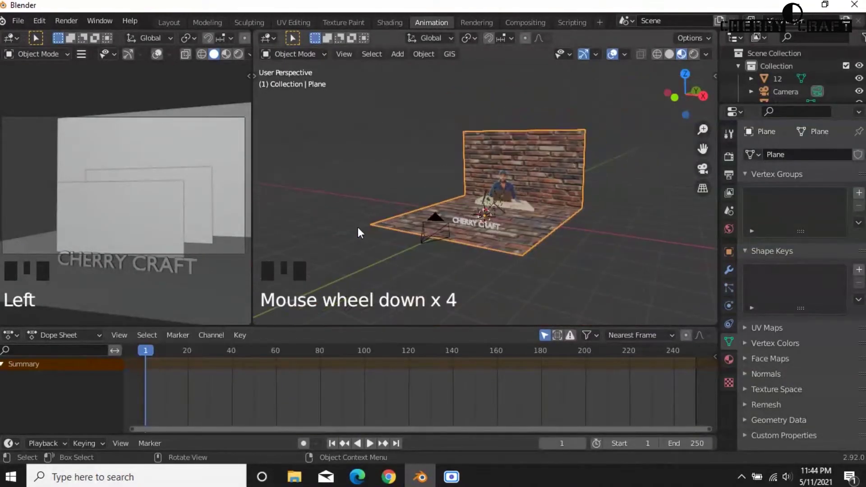
left_click(430, 232)
key("g")
key("z")
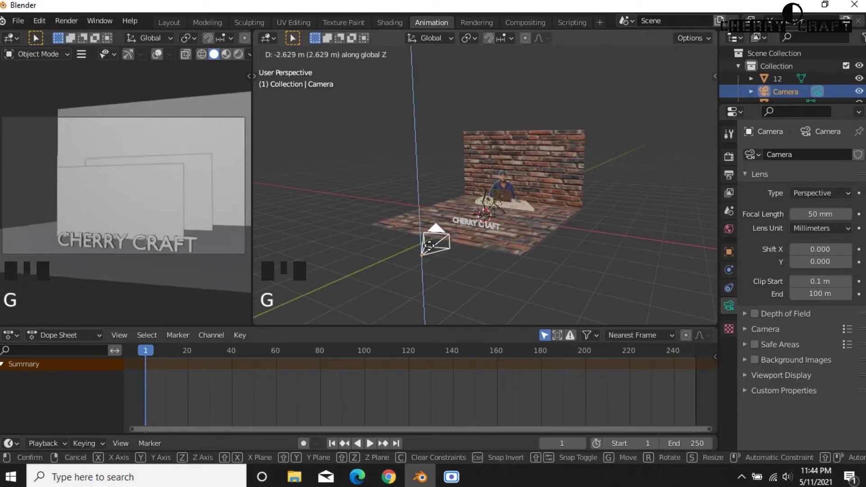
left_click(432, 256)
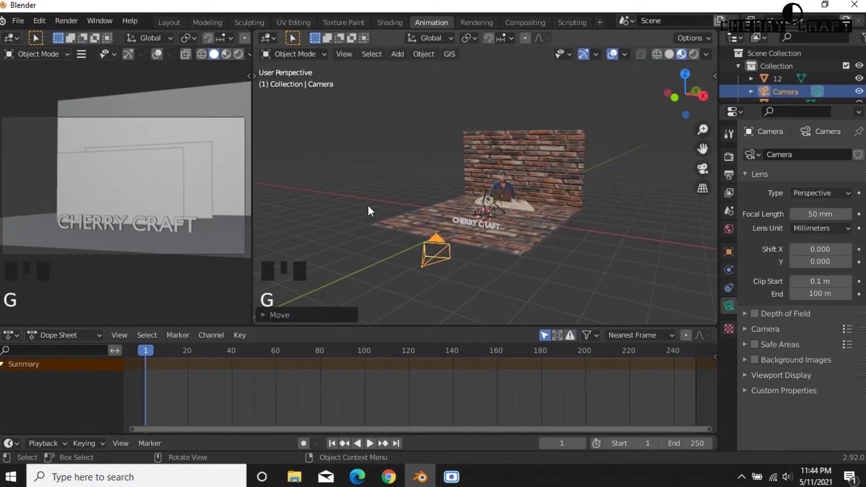
scroll(155, 195, "up", 2)
middle_click_drag(96, 245, 101, 250)
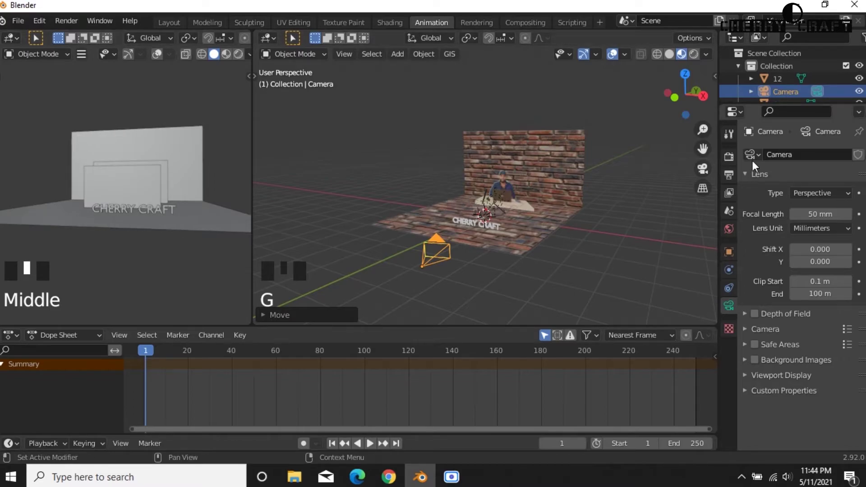
Switch to the Layout workspace and select the CHERRY CRAFT text.
left_click(169, 22)
scroll(314, 202, "up", 3)
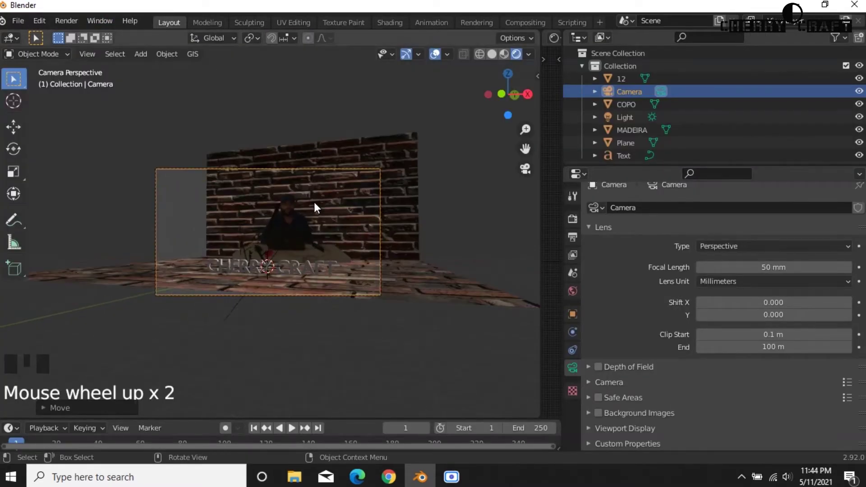
middle_click_drag(315, 202, 381, 271)
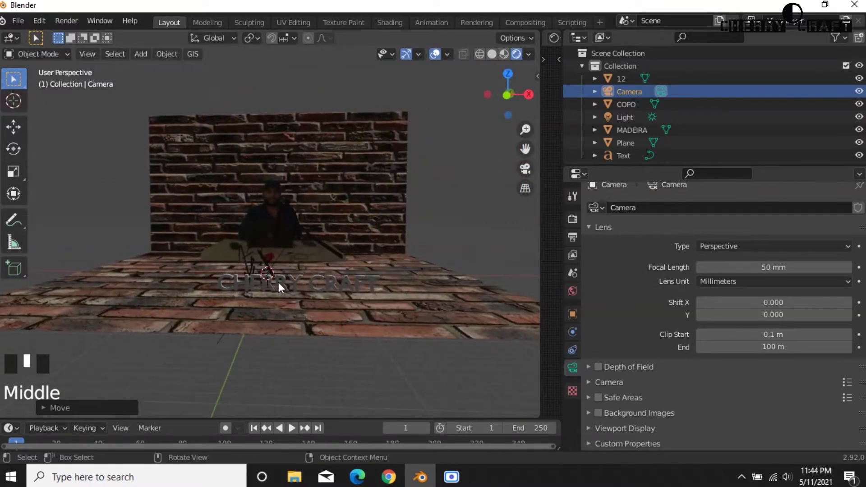
left_click(288, 281)
scroll(304, 281, "up", 2)
scroll(305, 282, "up", 1)
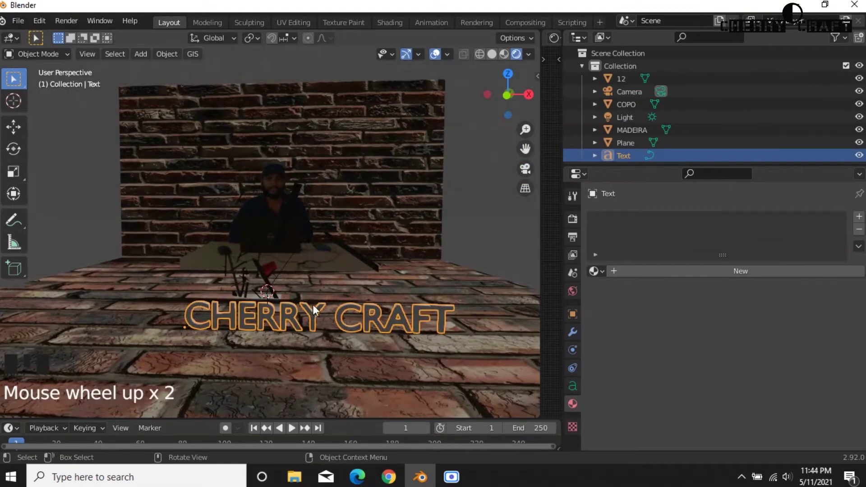
key("shift+a")
Add a UV sphere and resize it.
mouse_move(295, 203)
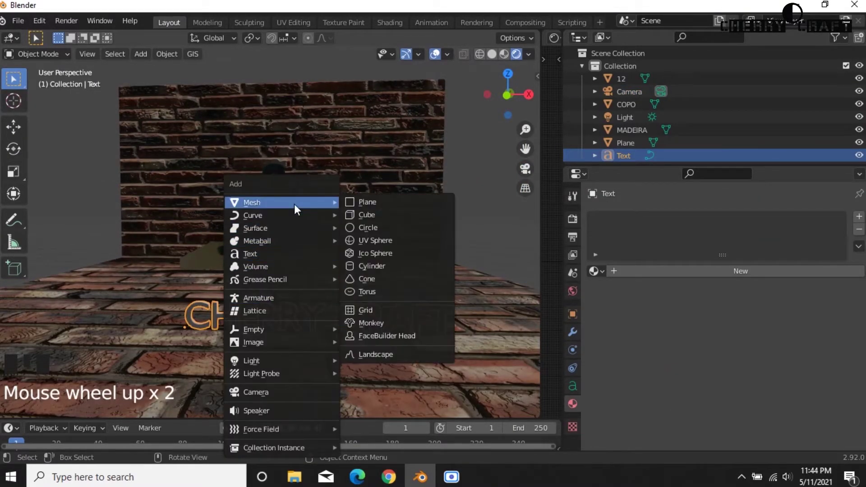
left_click(372, 241)
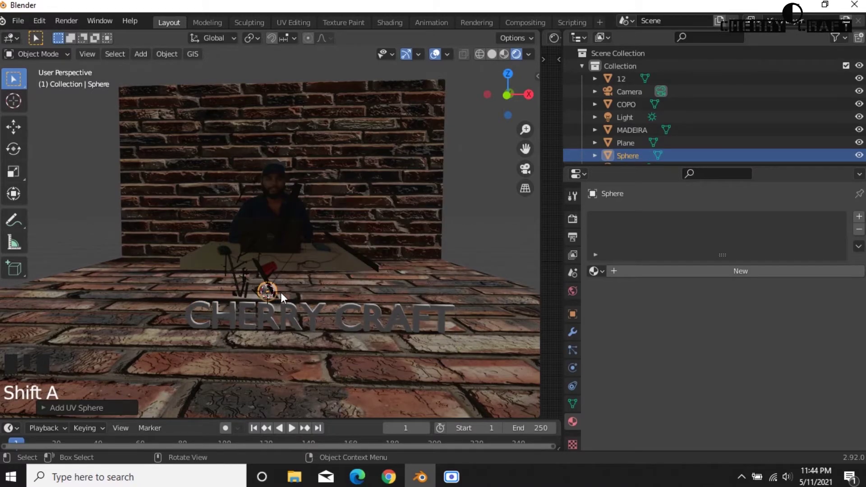
key("s")
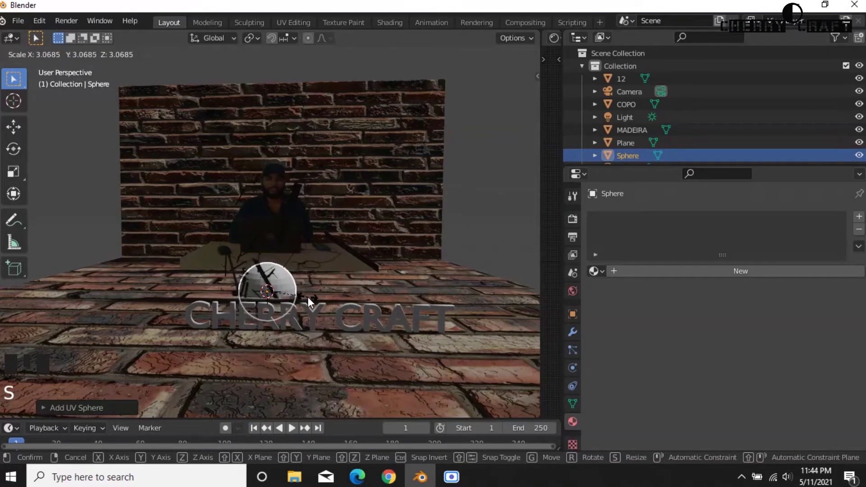
left_click(307, 297)
Move the sphere along the Y and X axes toward the text.
key("g")
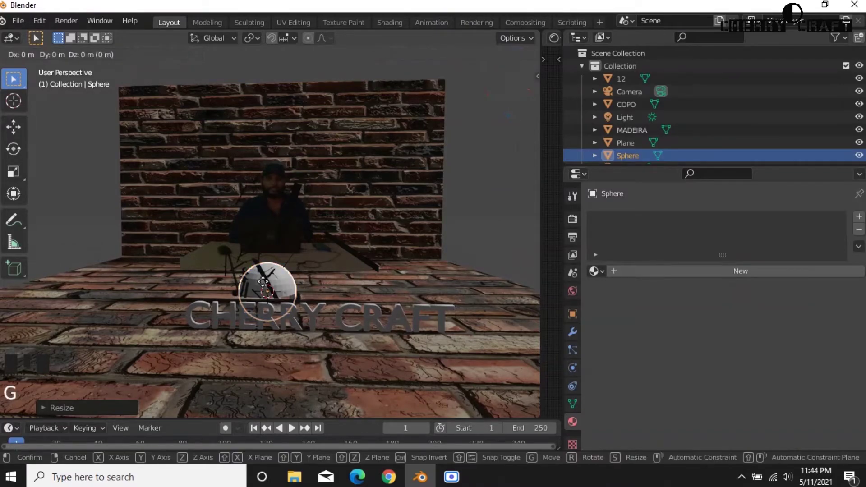
key("x")
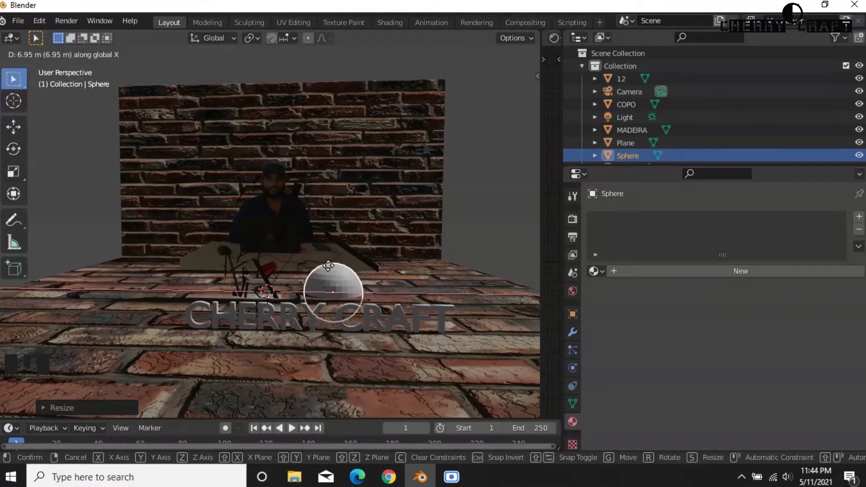
key("y")
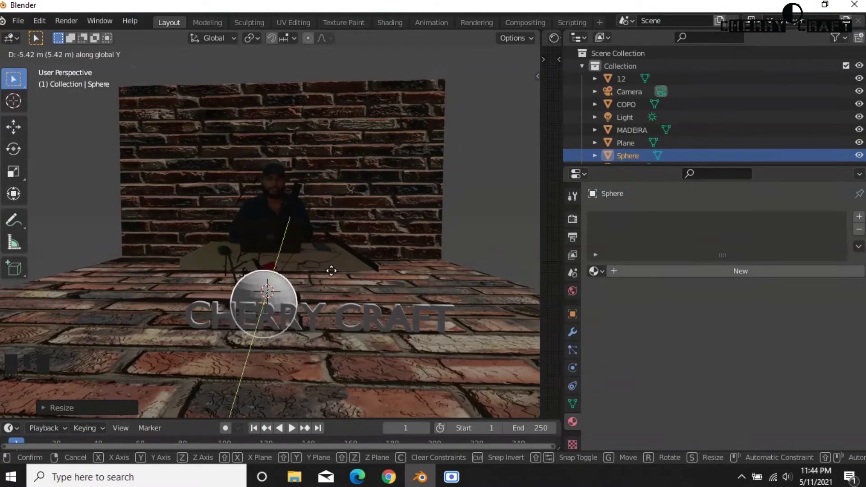
left_click(245, 292)
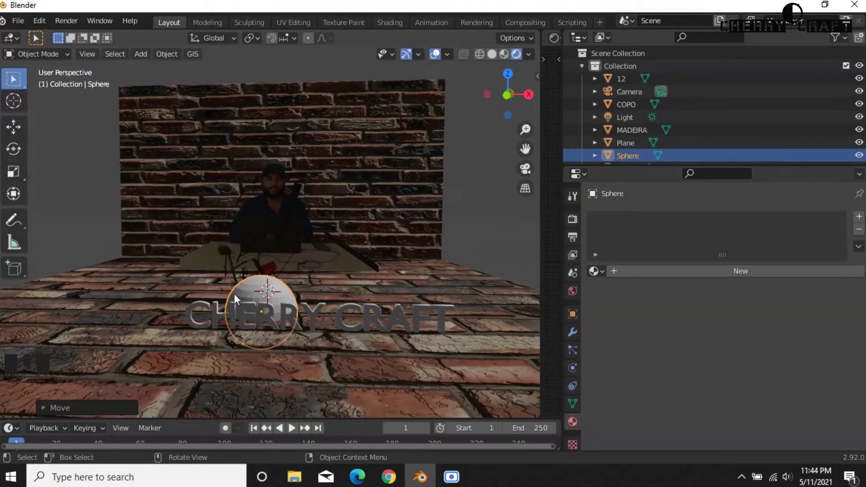
key("g")
key("x")
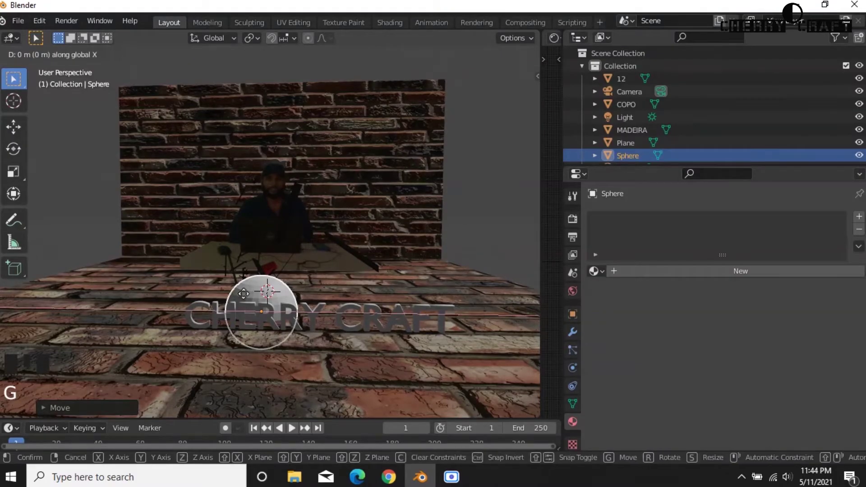
left_click(293, 298)
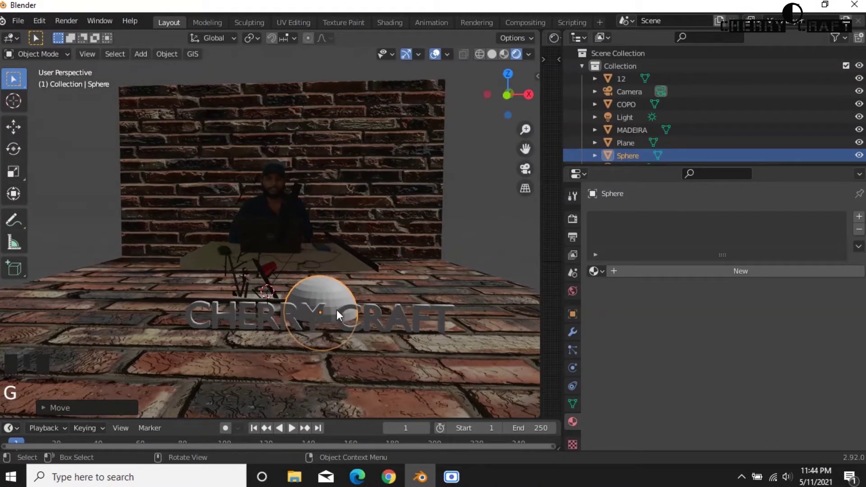
key("z")
Raise the sphere on Z and shift it along Y behind the text.
key("g")
key("z")
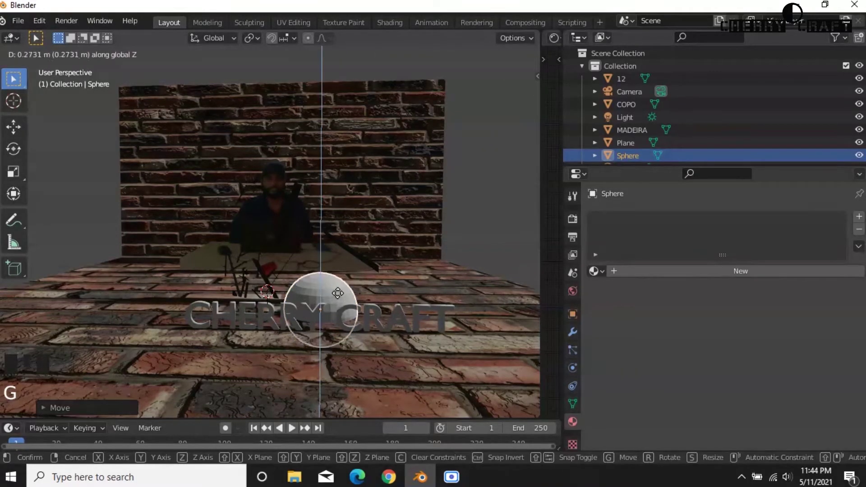
left_click(341, 268)
middle_click_drag(345, 266, 283, 340)
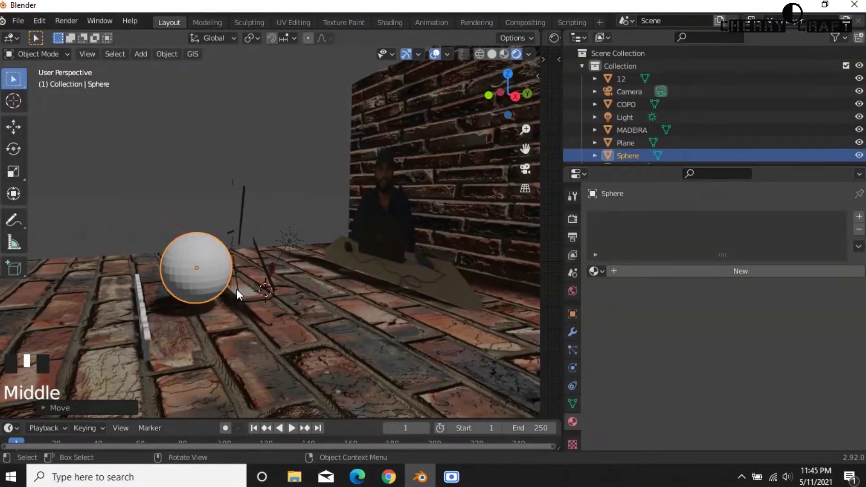
key("g")
key("y")
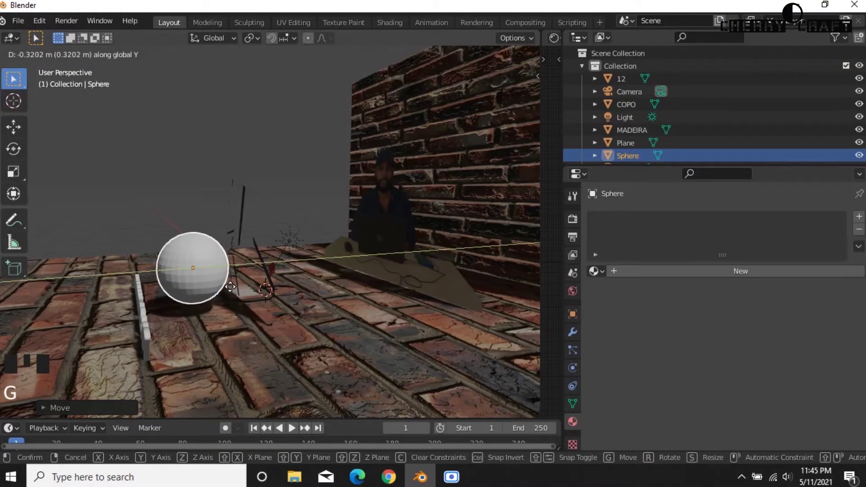
left_click(182, 286)
Shrink the sphere slightly and give it Shade Smooth.
middle_click_drag(208, 311, 326, 322)
key("s")
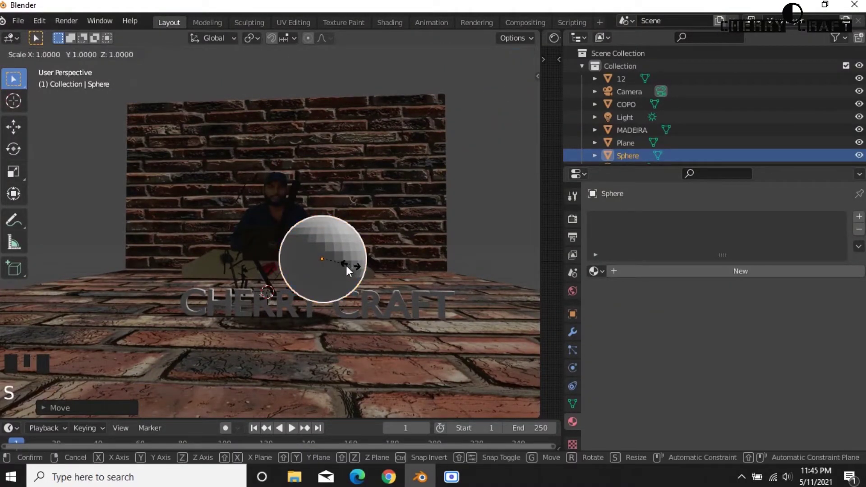
left_click(340, 274)
mouse_move(360, 332)
middle_mouse_down()
mouse_move(304, 333)
mouse_move(365, 344)
middle_mouse_up()
right_click(315, 272)
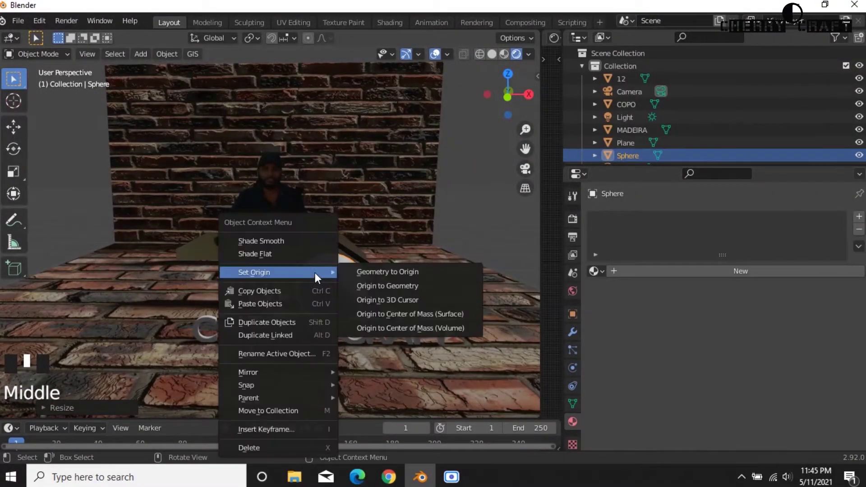
right_click(313, 244)
middle_click_drag(378, 310, 362, 330)
left_click(369, 329)
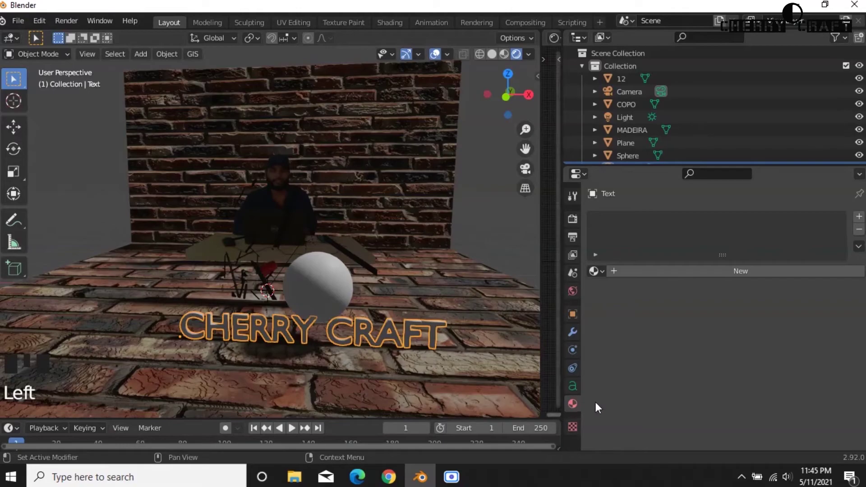
Add a new material to the CHERRY CRAFT text with a Magic Texture base colour, and inspect it.
left_click(676, 276)
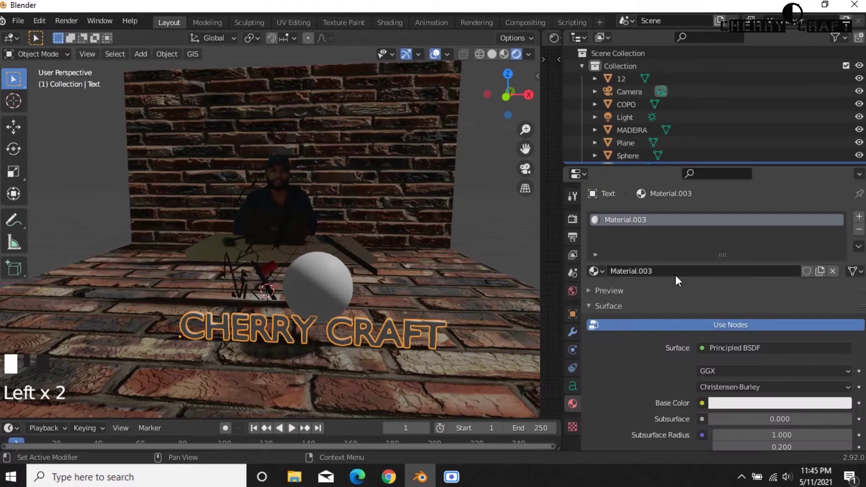
scroll(771, 337, "down", 3)
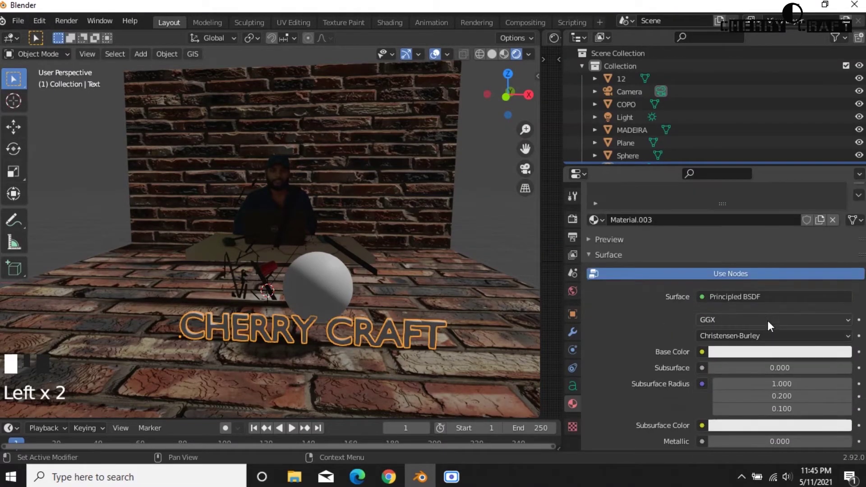
left_click(705, 350)
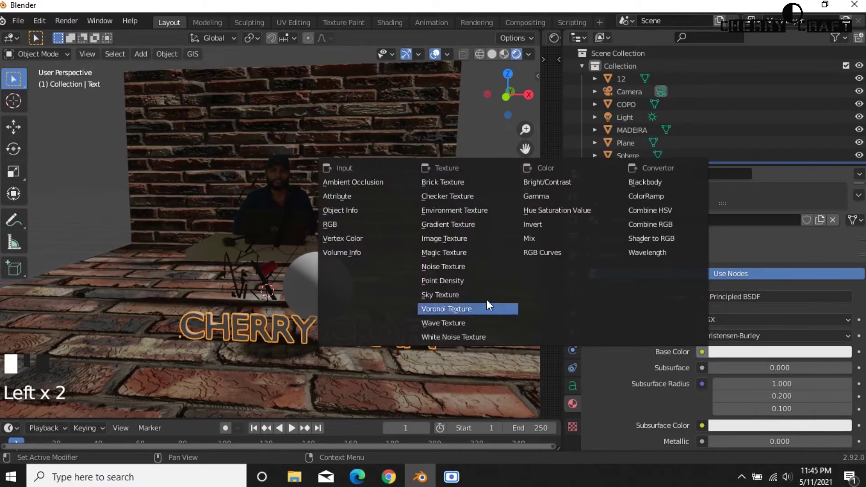
left_click(448, 252)
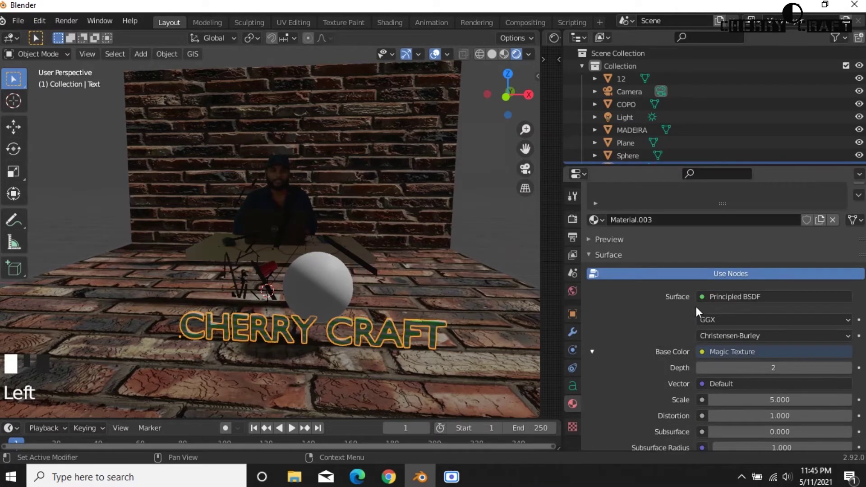
middle_click_drag(437, 353, 394, 354)
scroll(331, 310, "up", 2)
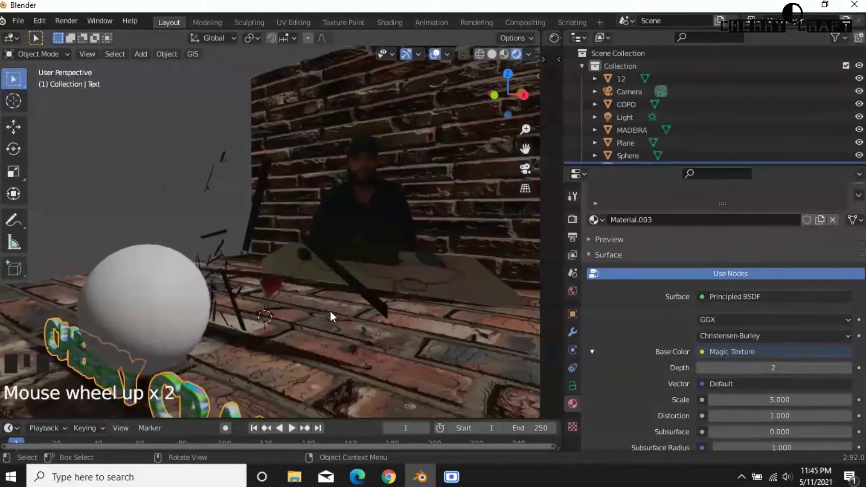
middle_click_drag(329, 319, 328, 299)
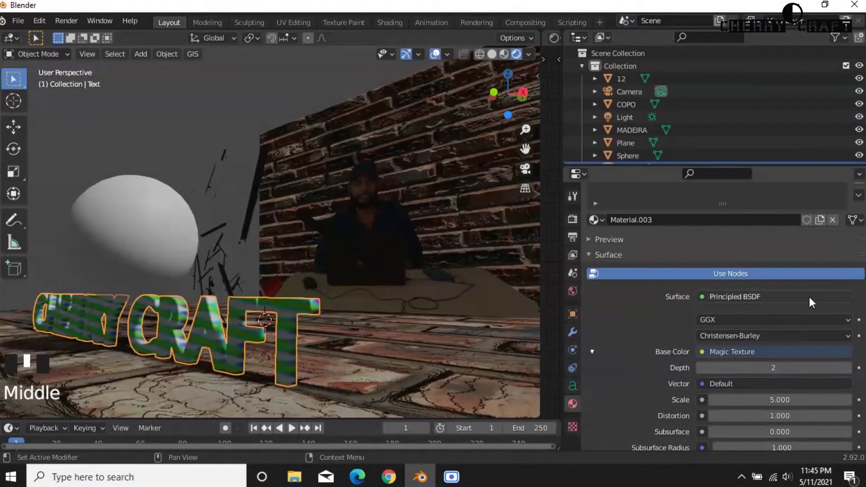
Replace Material.003 with a fresh material using the brick_wall_001_diffuse_4k.jpg image texture as base colour.
left_click(833, 221)
left_click(629, 270)
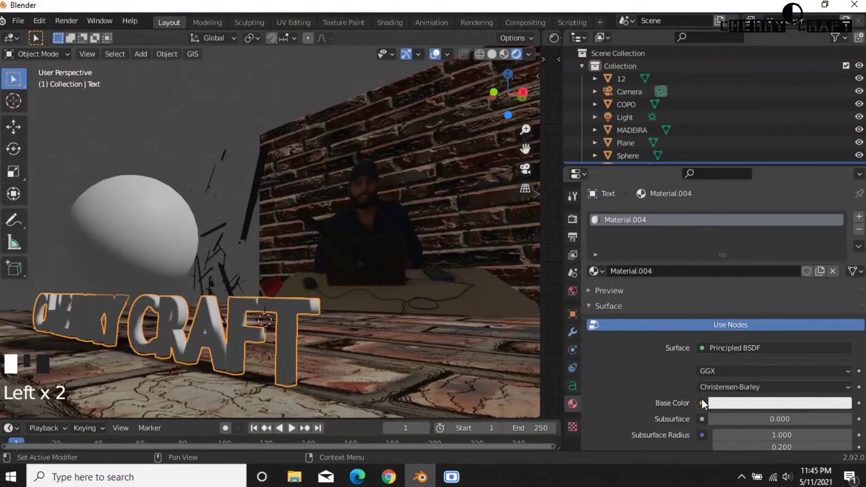
left_click(702, 403)
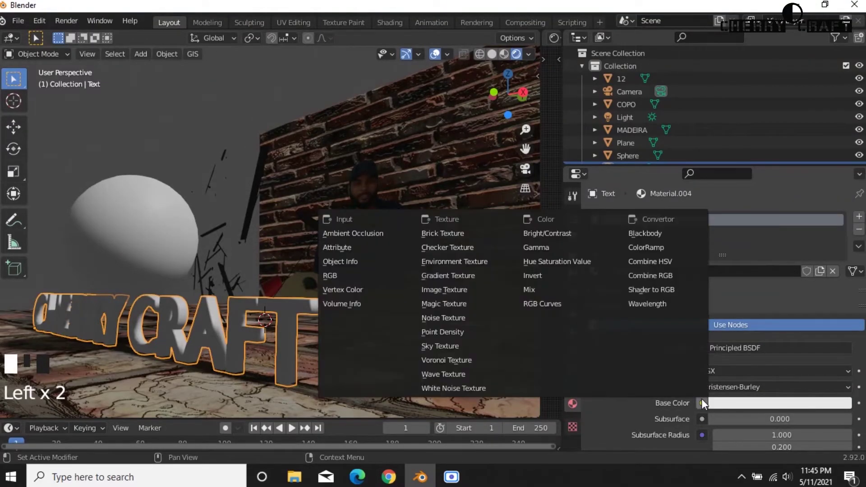
left_click(453, 293)
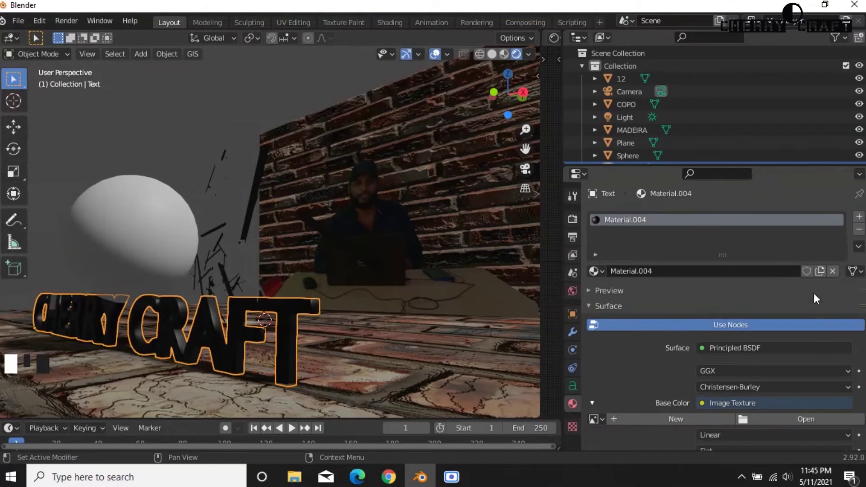
left_click(775, 422)
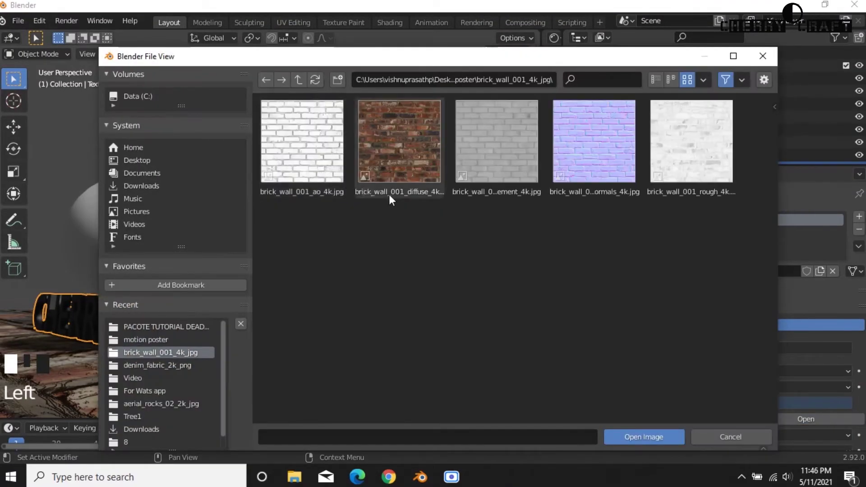
double_click(394, 144)
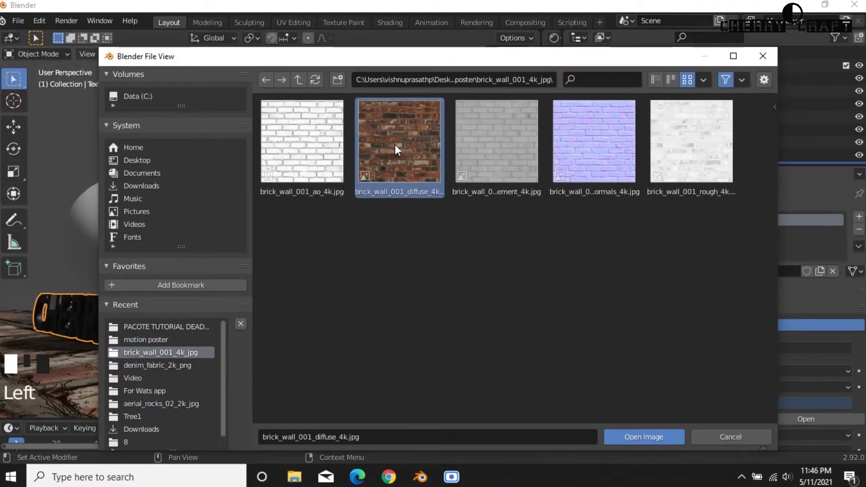
middle_click_drag(321, 297, 345, 265)
left_click(343, 262)
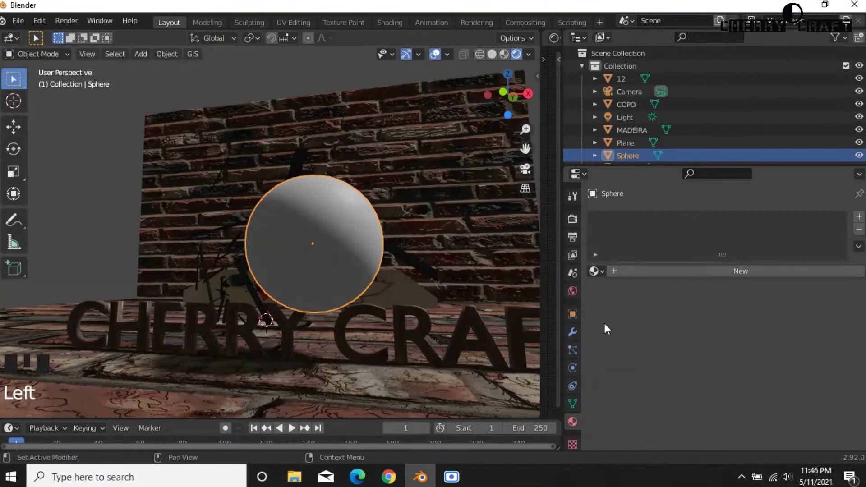
In Shading, build the sphere's new material from the six aerial_rocks_02 2k textures via Principled Texture Setup.
left_click(383, 22)
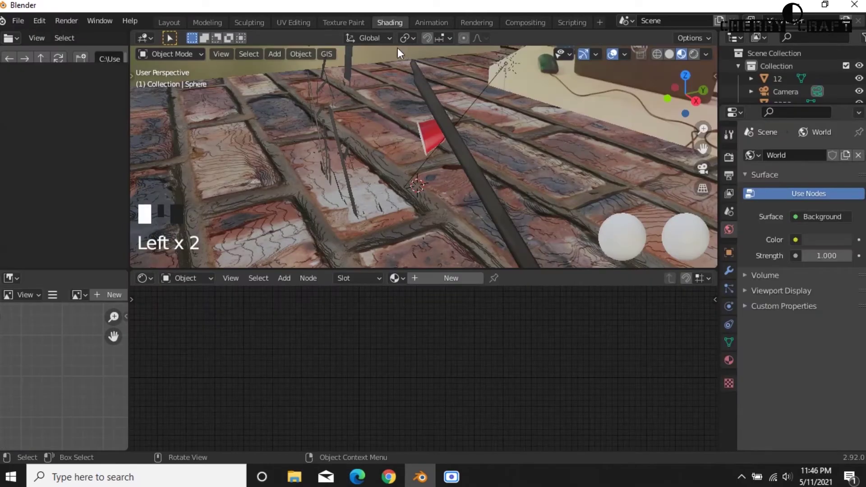
left_click(436, 279)
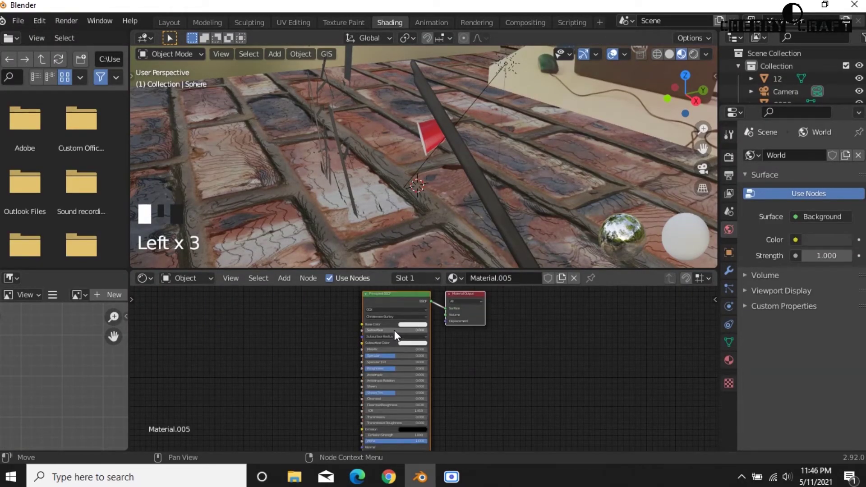
left_click(391, 297)
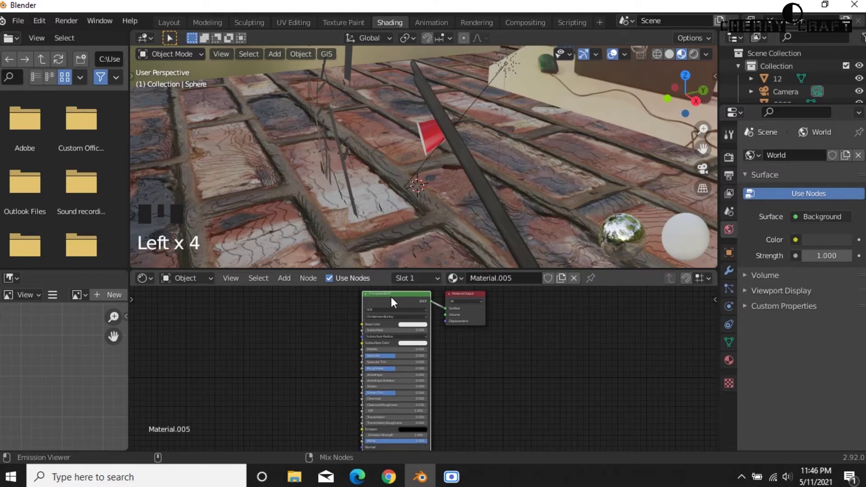
key("ctrl+shift+t")
double_click(515, 190)
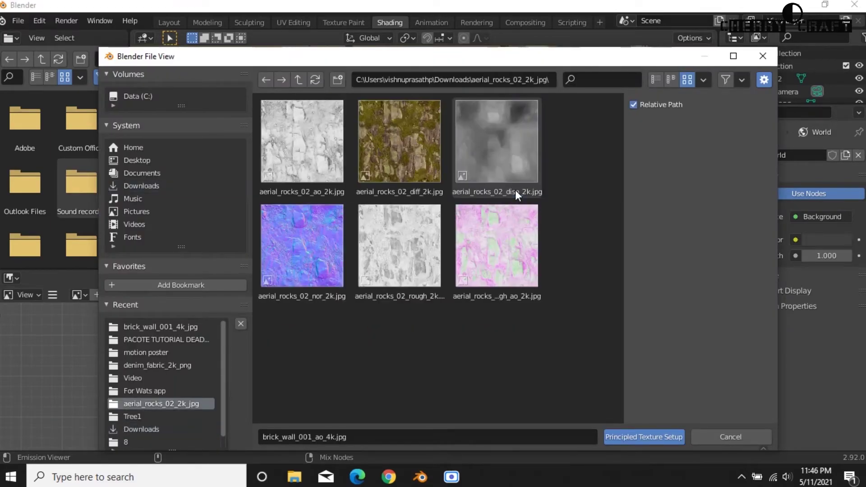
left_click_drag(555, 285, 260, 122)
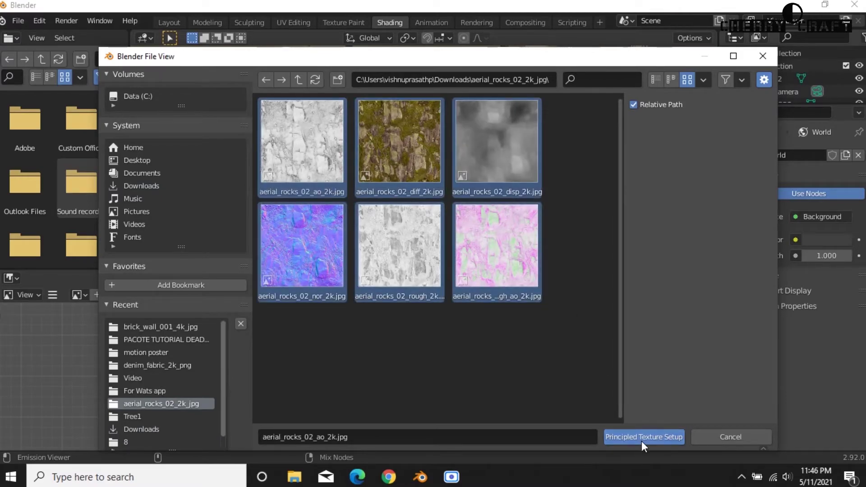
left_click(642, 437)
Return to Layout to check the scene, then switch to the Animation workspace.
scroll(559, 359, "down", 4)
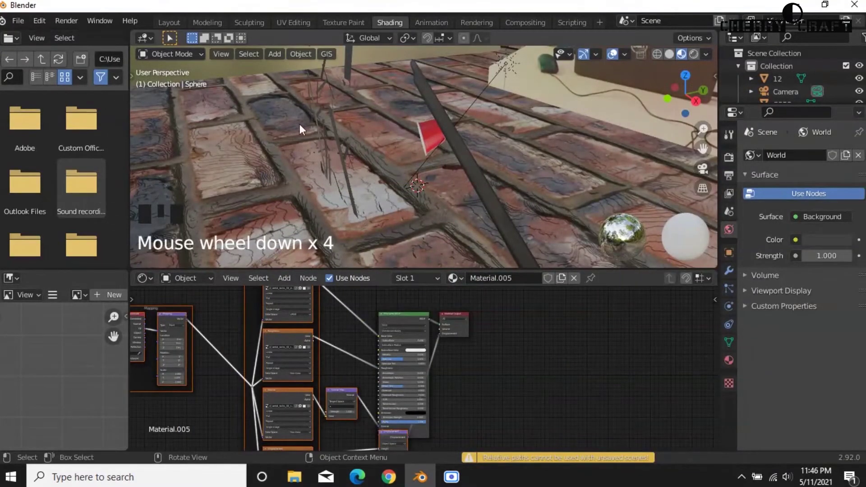
left_click(169, 22)
scroll(375, 346, "down", 2)
mouse_move(375, 345)
middle_mouse_down()
mouse_move(307, 347)
mouse_move(386, 354)
middle_mouse_up()
left_click(433, 24)
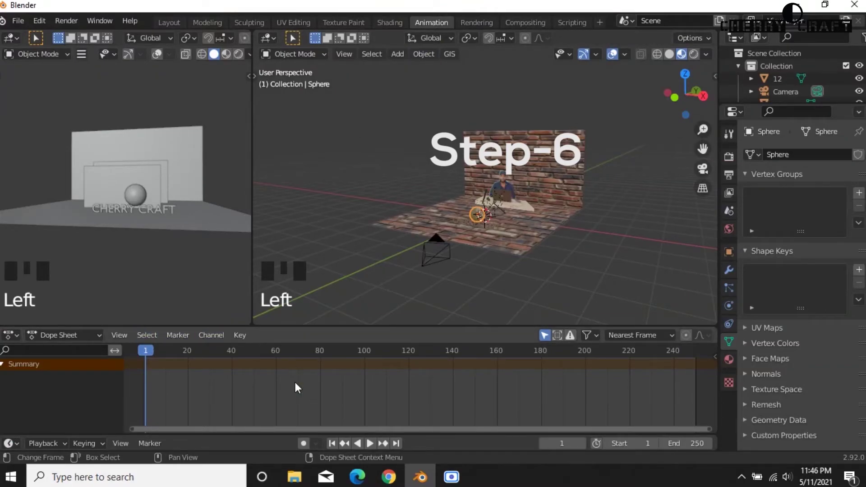
Turn on auto-keying, select the camera and look through it.
left_click(305, 443)
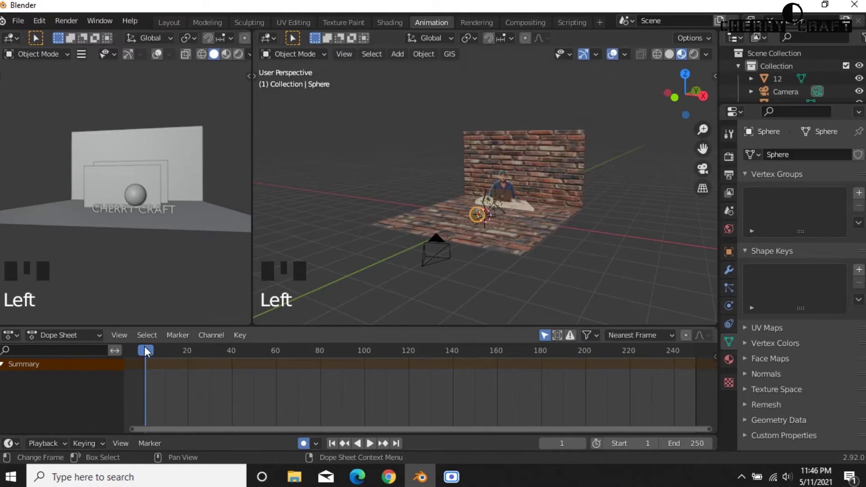
left_click(436, 239)
left_click(703, 169)
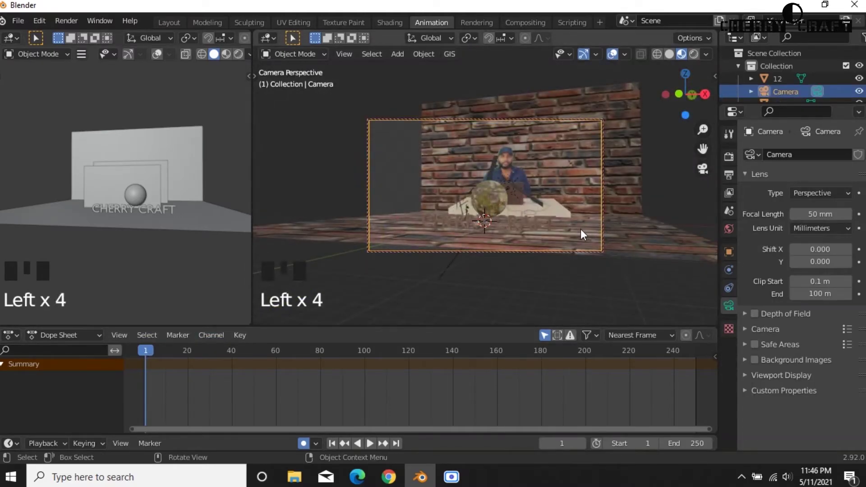
Push the camera view in close on the desk and red cup, keying it at frame 1.
scroll(614, 202, "up", 1)
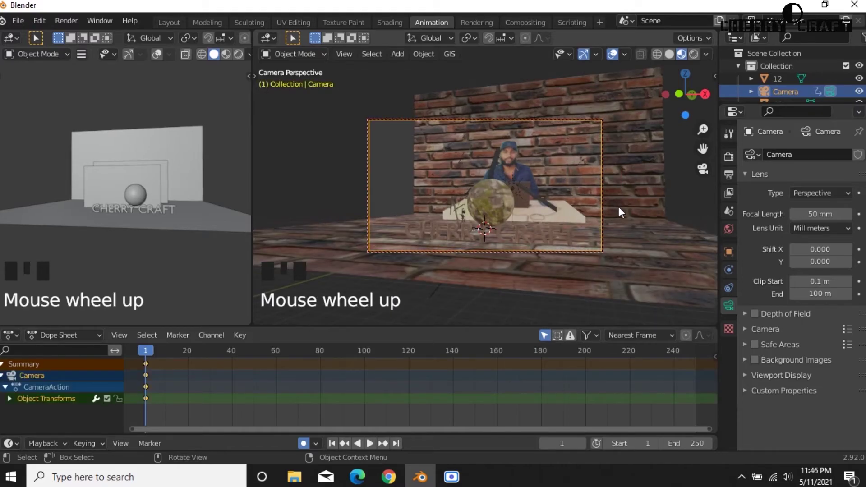
middle_click_drag(619, 206, 649, 203)
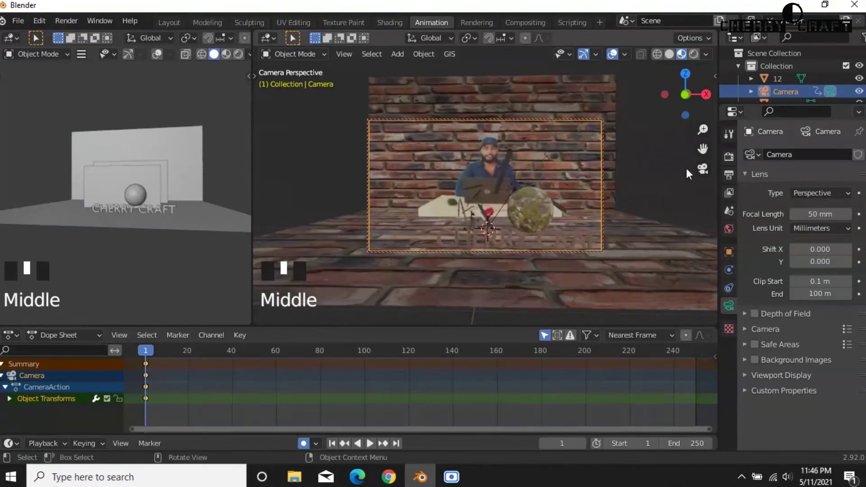
left_click_drag(703, 149, 679, 136)
scroll(590, 220, "up", 1)
scroll(591, 220, "up", 4)
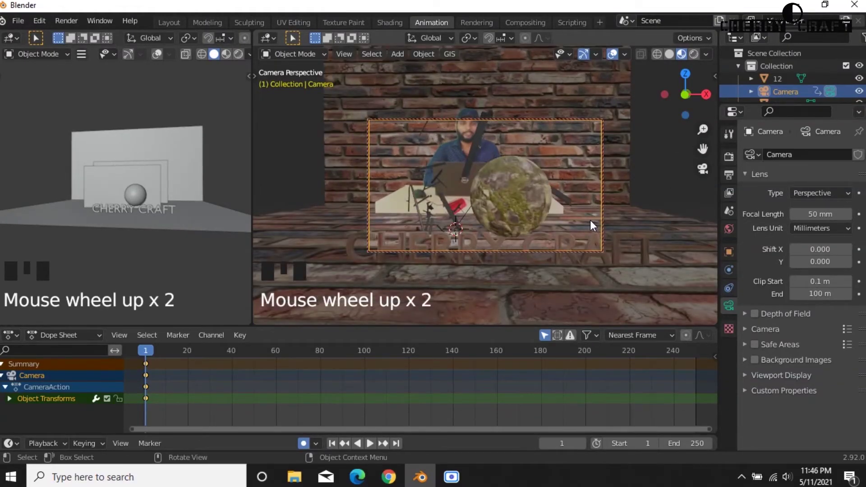
scroll(590, 220, "up", 5)
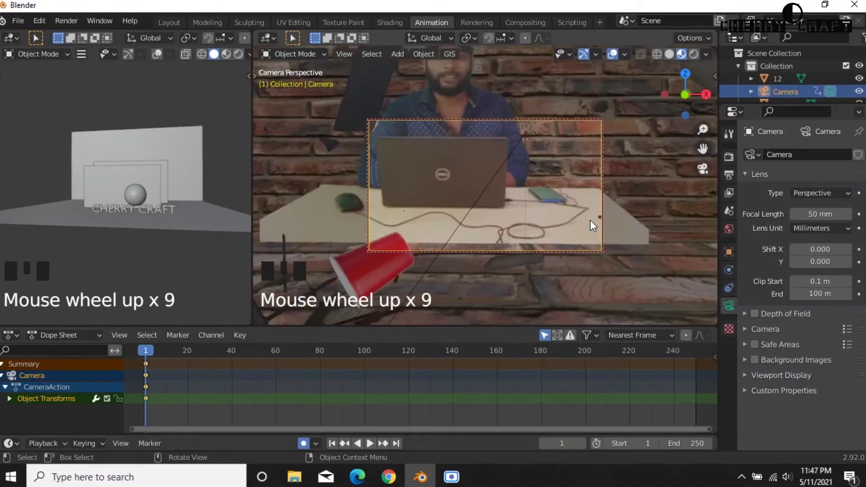
scroll(590, 221, "down", 1)
left_click_drag(270, 139, 630, 197)
scroll(674, 169, "up", 6)
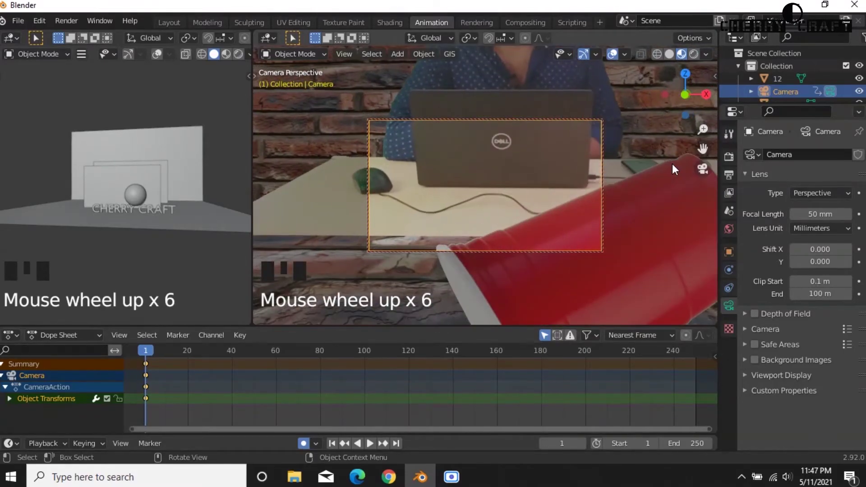
Pan the camera onto the desk and laptop, then move the playhead to frame 250.
scroll(672, 164, "up", 2)
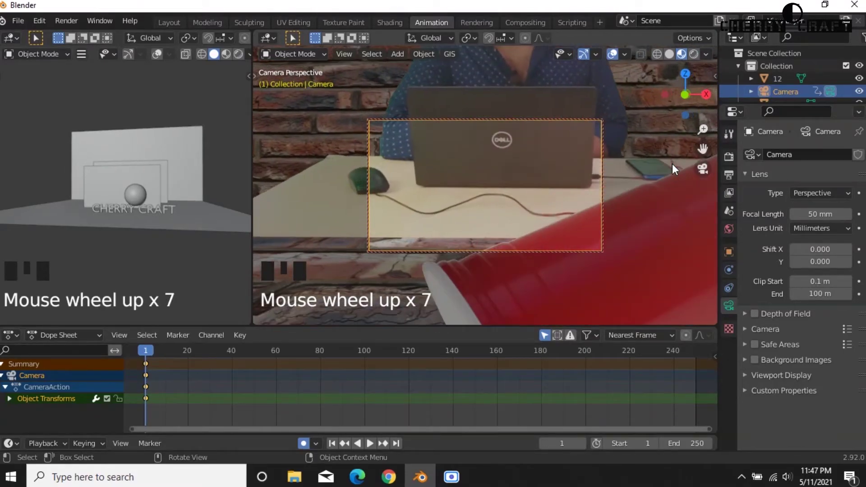
left_click_drag(703, 148, 691, 279)
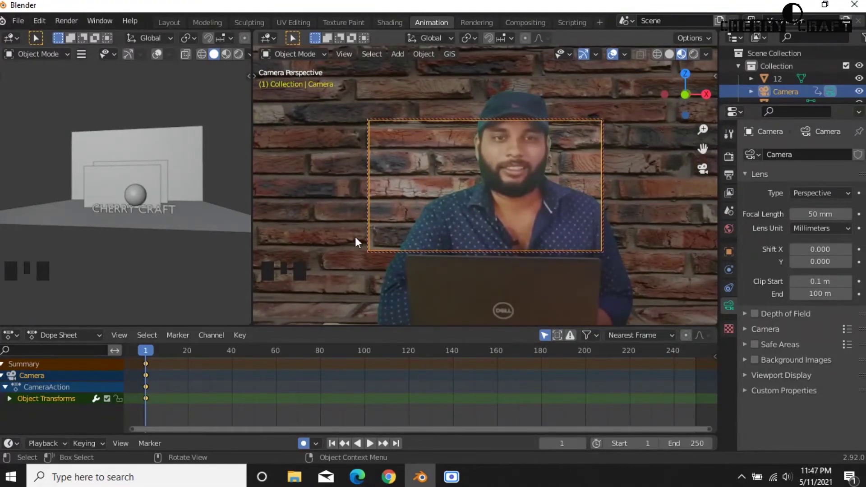
left_click_drag(198, 353, 698, 390)
left_click_drag(651, 430, 692, 427)
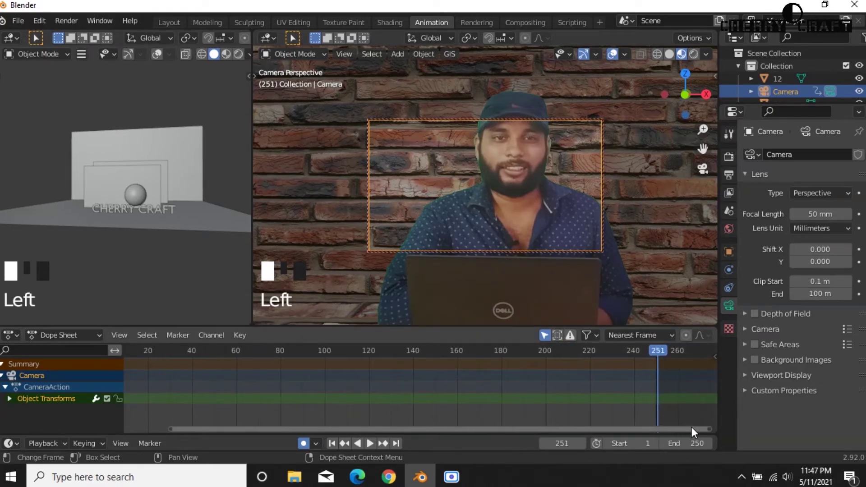
left_click(656, 351)
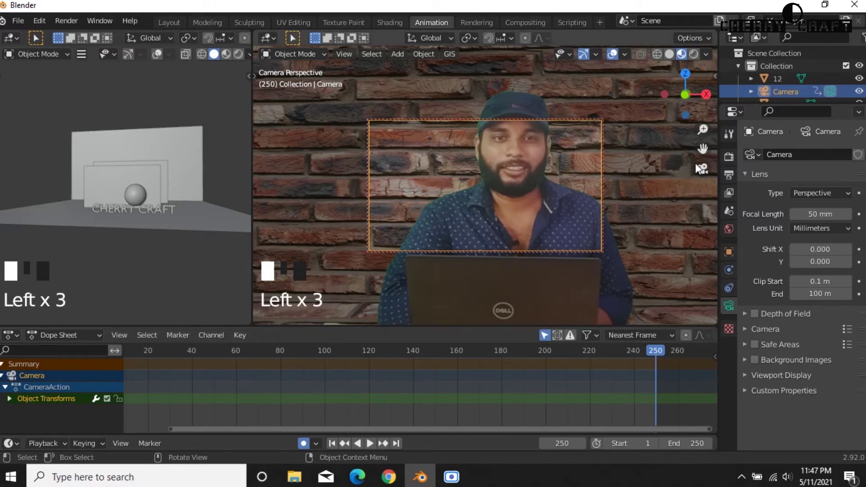
Pan and zoom the camera to frame the person seated at the desk, keyed at frame 250.
left_click_drag(701, 147, 662, 188)
scroll(602, 231, "down", 2)
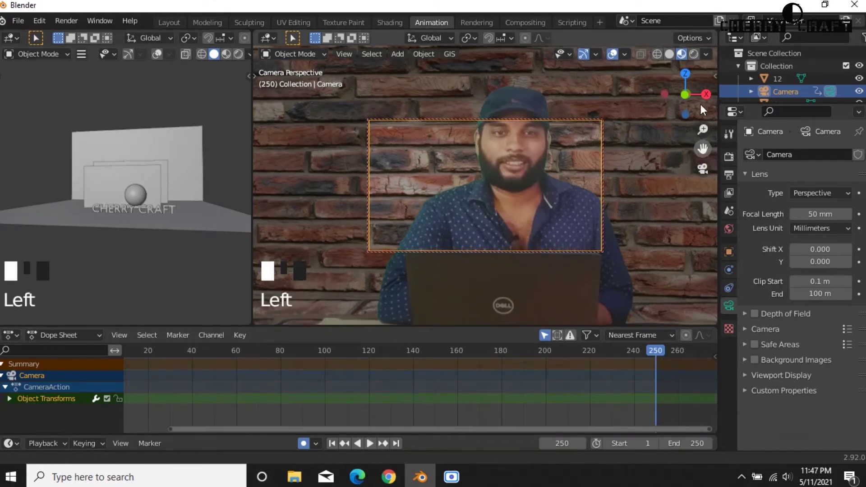
scroll(600, 225, "down", 10)
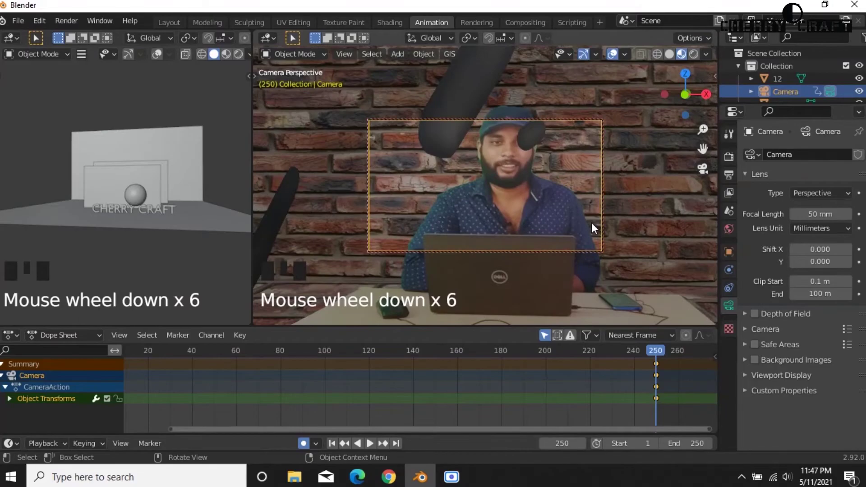
scroll(592, 223, "down", 5)
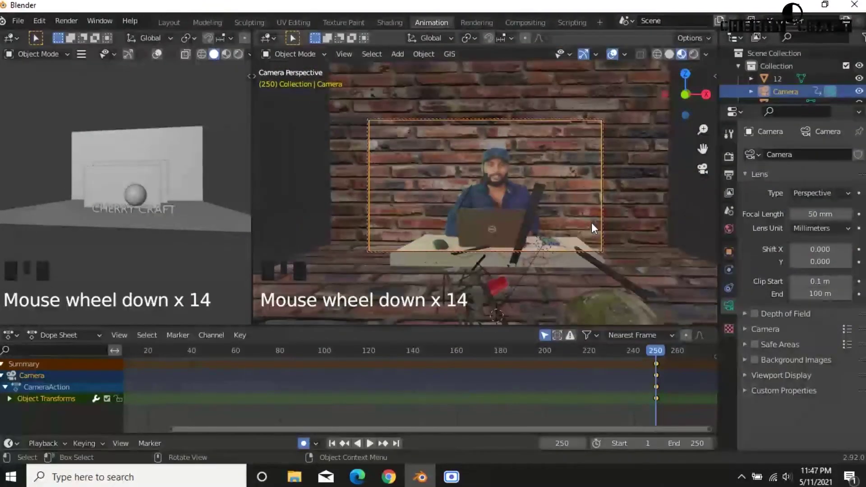
scroll(591, 223, "up", 5)
left_click_drag(703, 148, 280, 53)
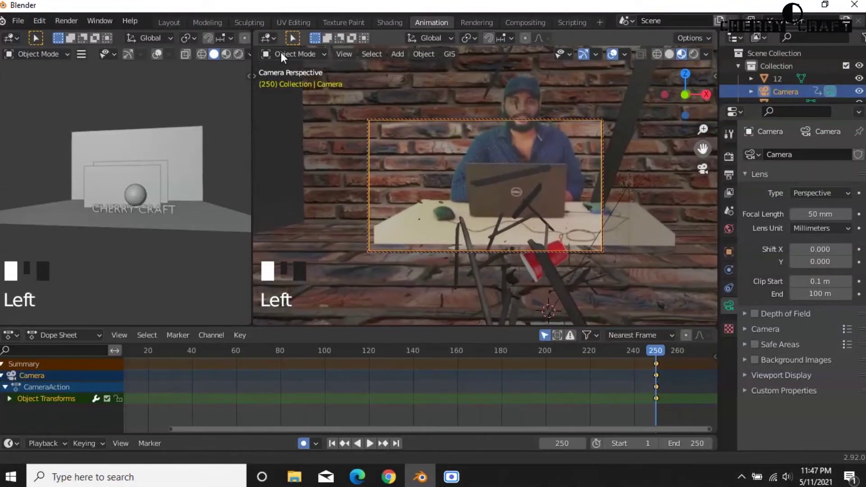
scroll(564, 226, "up", 6)
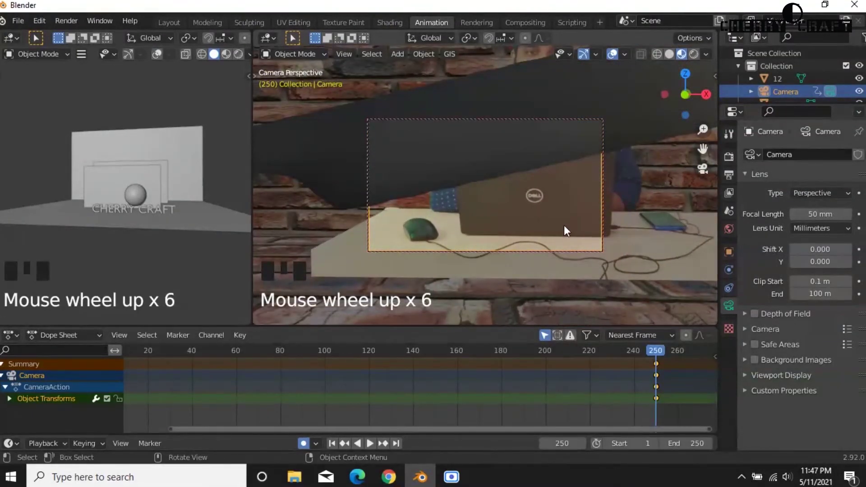
scroll(564, 227, "down", 6)
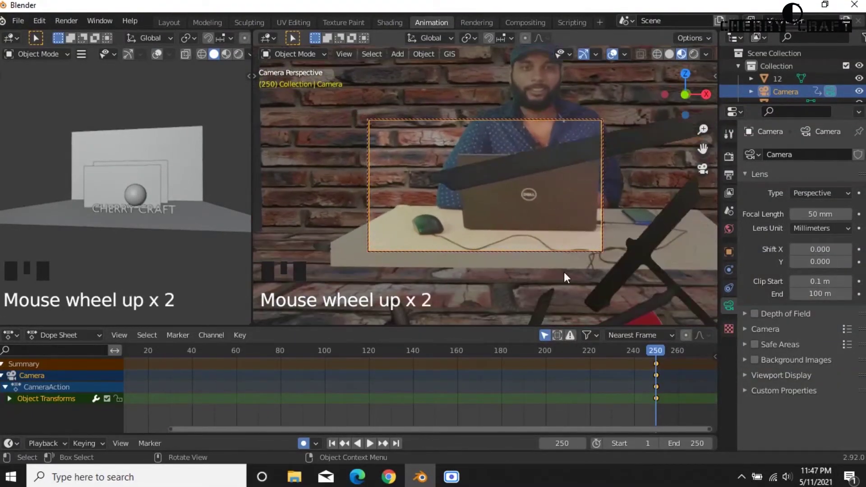
scroll(568, 284, "down", 2)
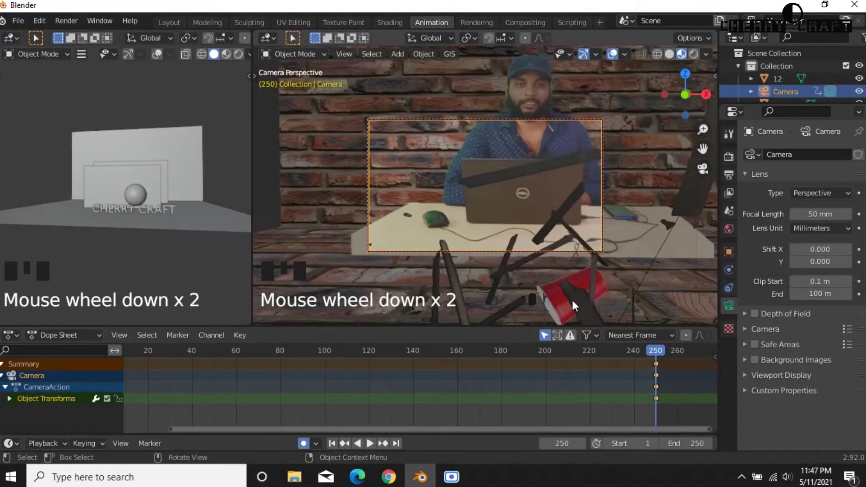
Move the red cup COPO in front of the laptop at frame 250, then scrub the timeline back.
left_click(584, 288)
left_click(581, 286)
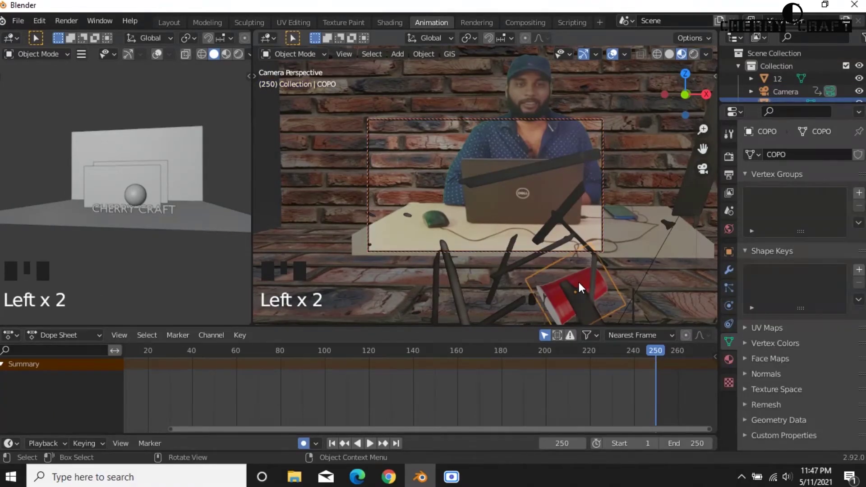
key("g")
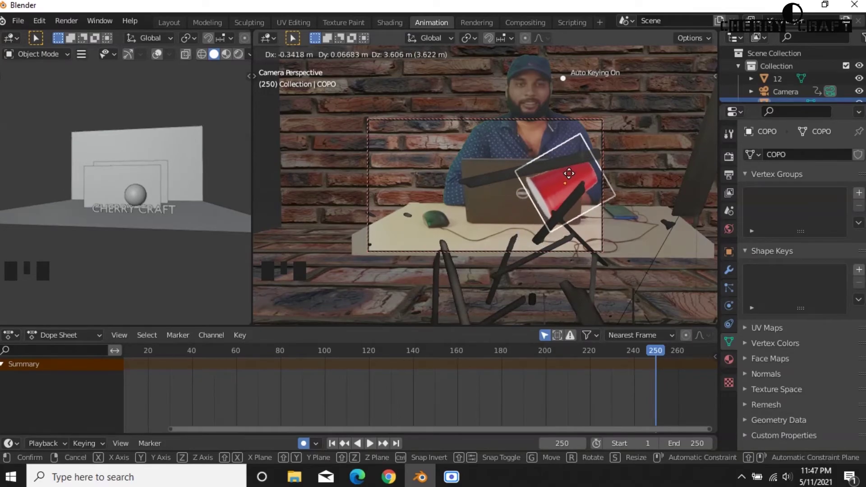
left_click(569, 174)
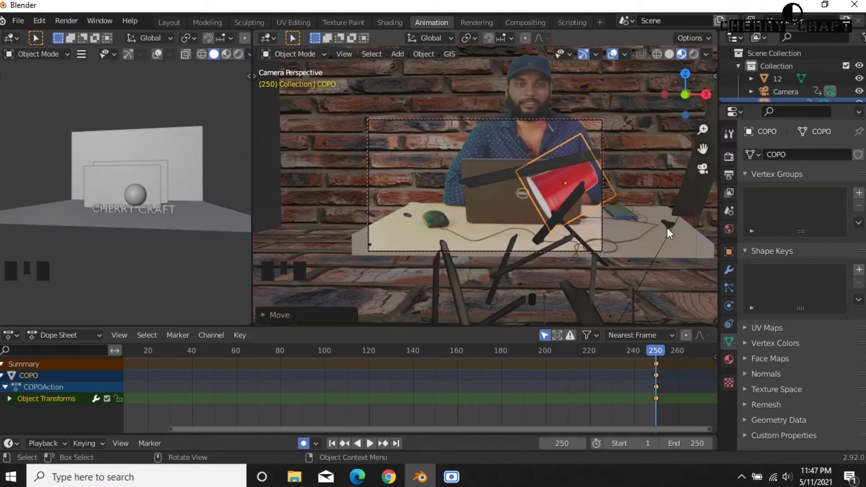
scroll(675, 232, "down", 6)
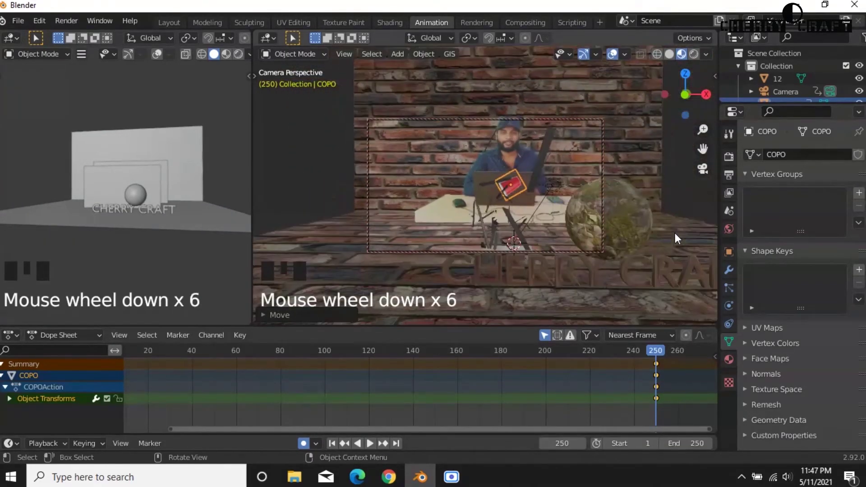
scroll(667, 229, "down", 4)
scroll(667, 230, "up", 2)
scroll(667, 231, "up", 1)
scroll(668, 230, "down", 1)
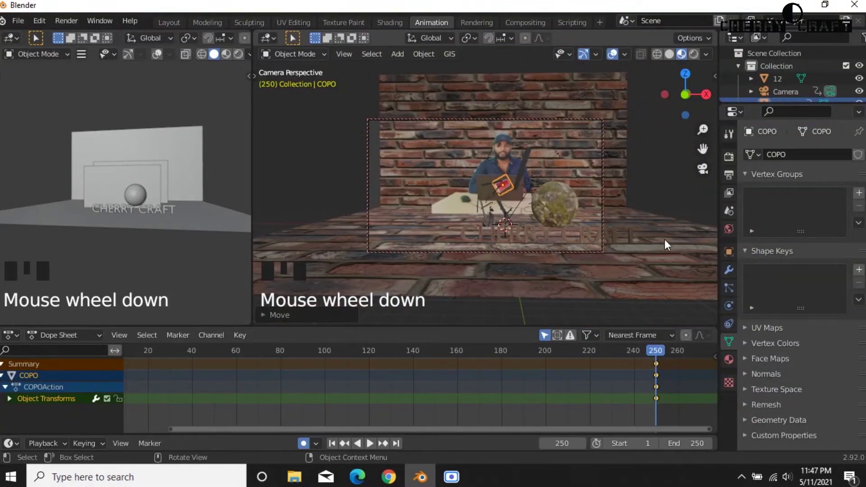
left_click_drag(657, 350, 127, 323)
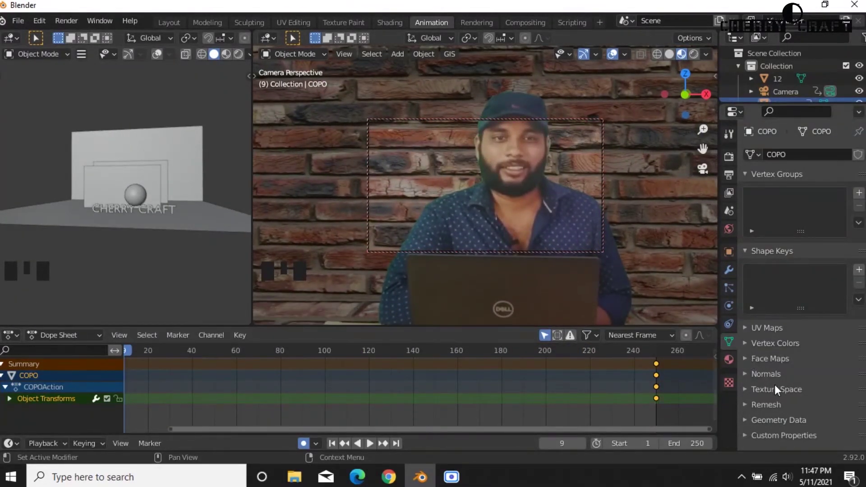
left_click_drag(442, 427, 350, 422)
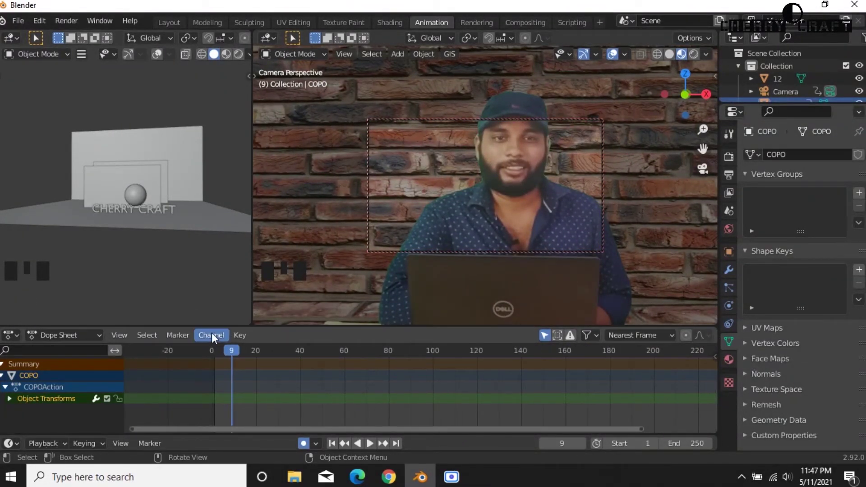
left_click(227, 348)
left_click_drag(227, 347, 216, 344)
left_click(370, 443)
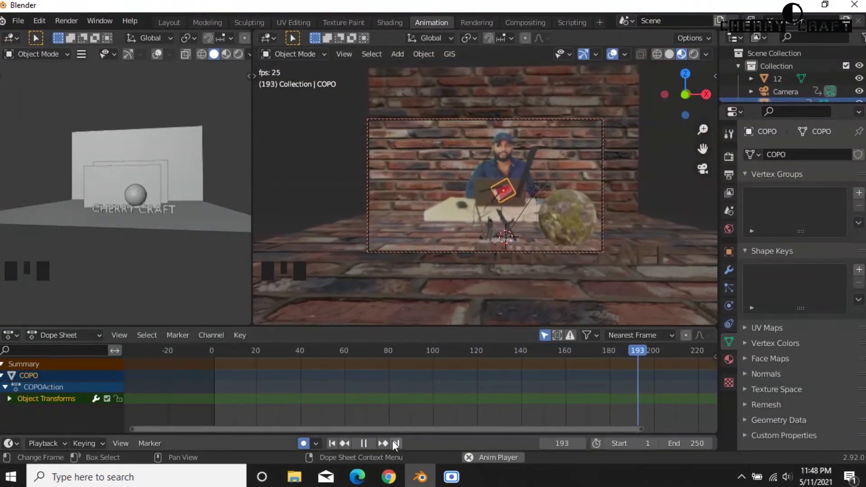
left_click(366, 446)
left_click(367, 447)
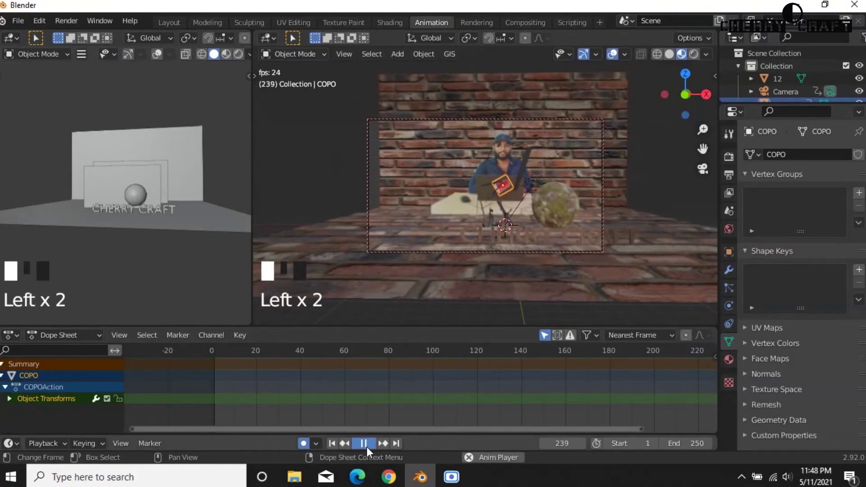
left_click(571, 202)
left_click_drag(303, 359, 461, 367)
Rotate the sphere around global Z at frame 113, after cancelling an accidental MADEIRA rotation.
left_click(683, 318)
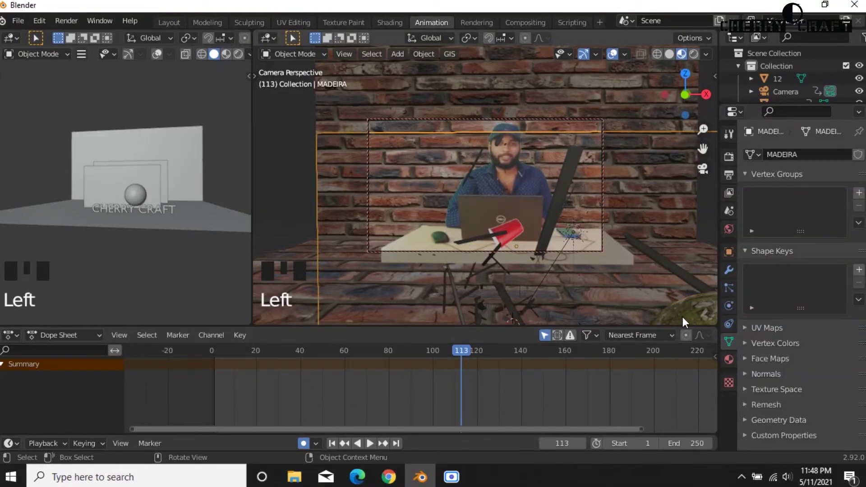
left_click(170, 21)
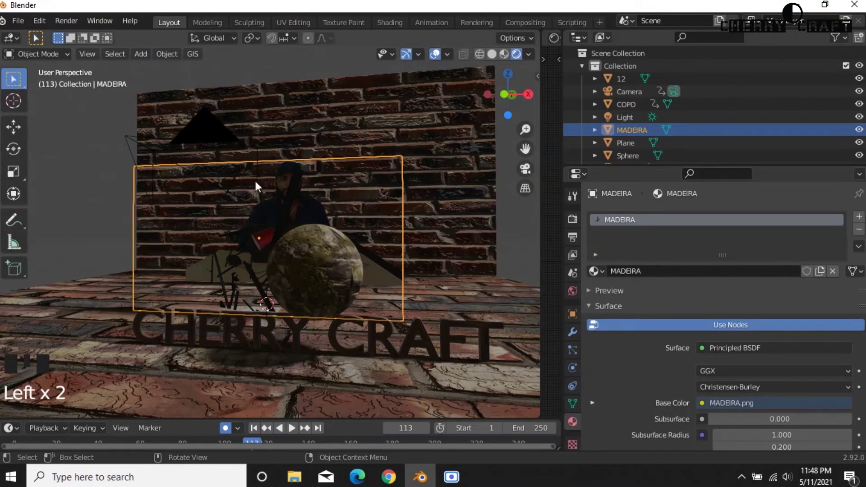
key("r")
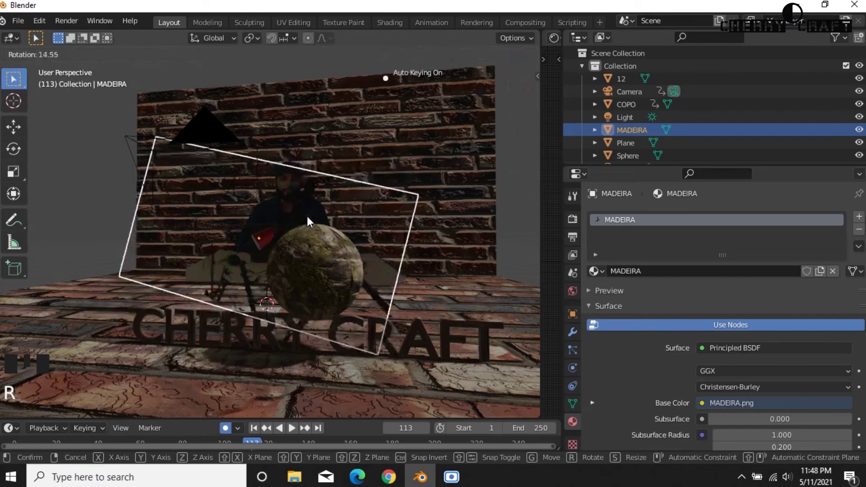
right_click(307, 216)
left_click(312, 254)
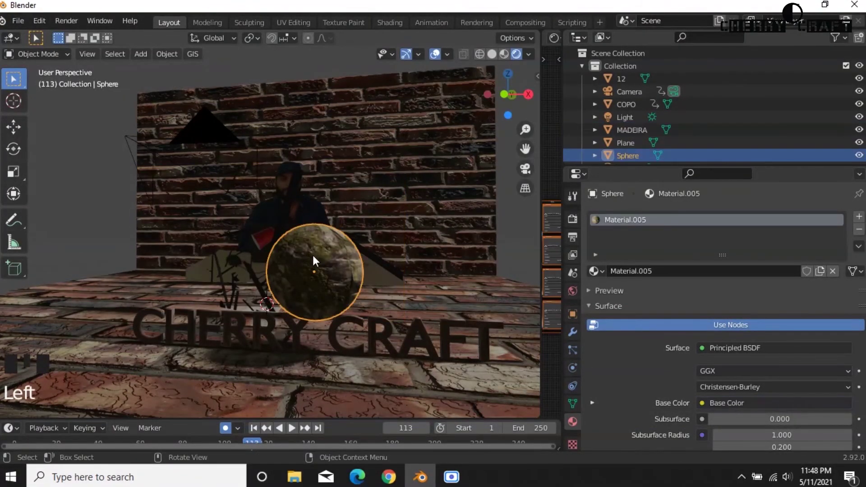
key("r")
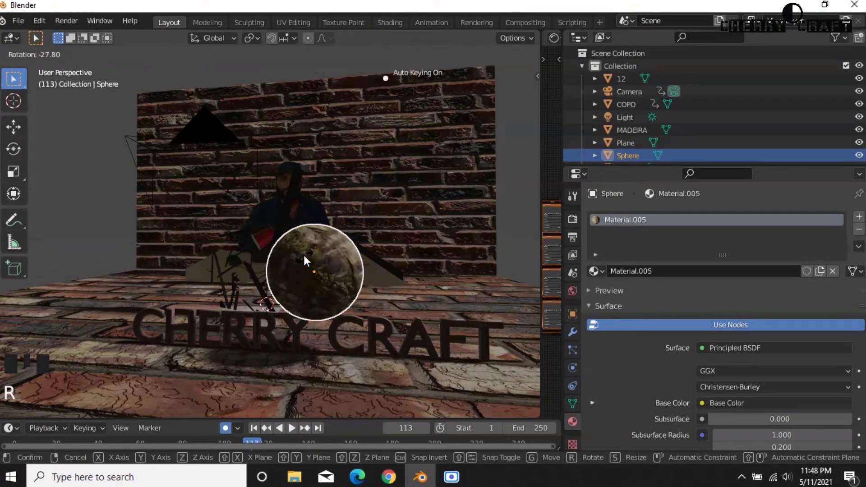
key("z")
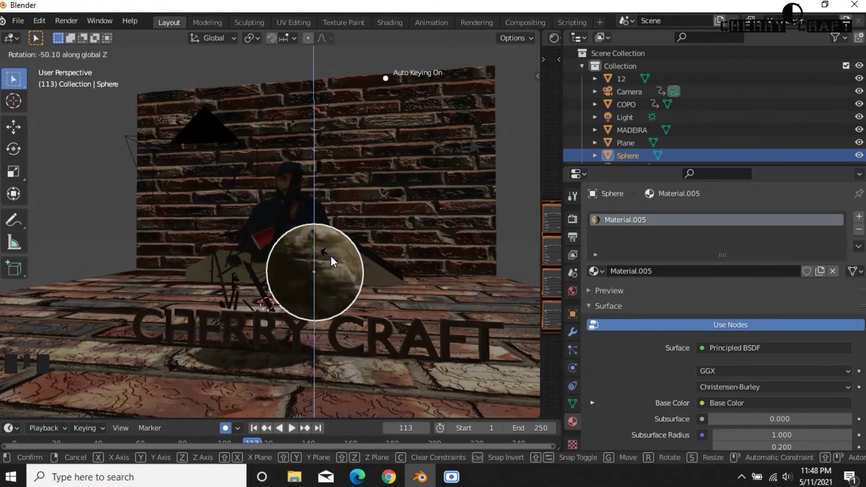
left_click(367, 267)
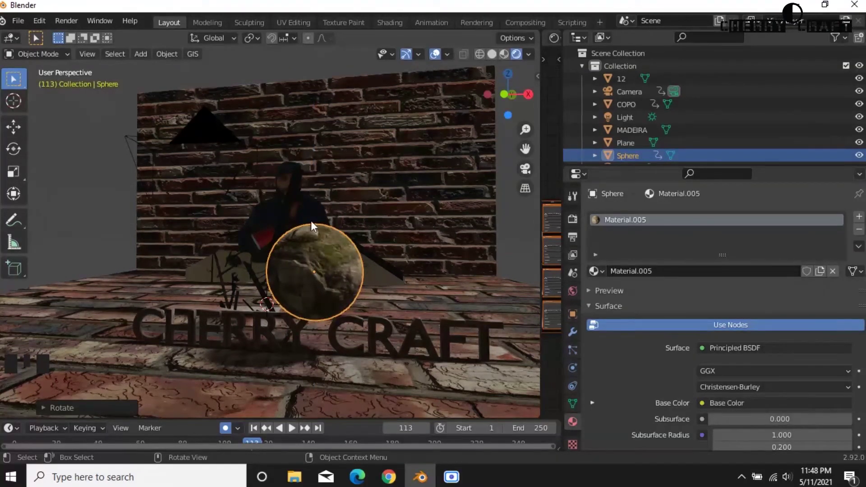
At frame 250, rotate the sphere about 119° around global Z, then rewind to the start.
left_click(418, 24)
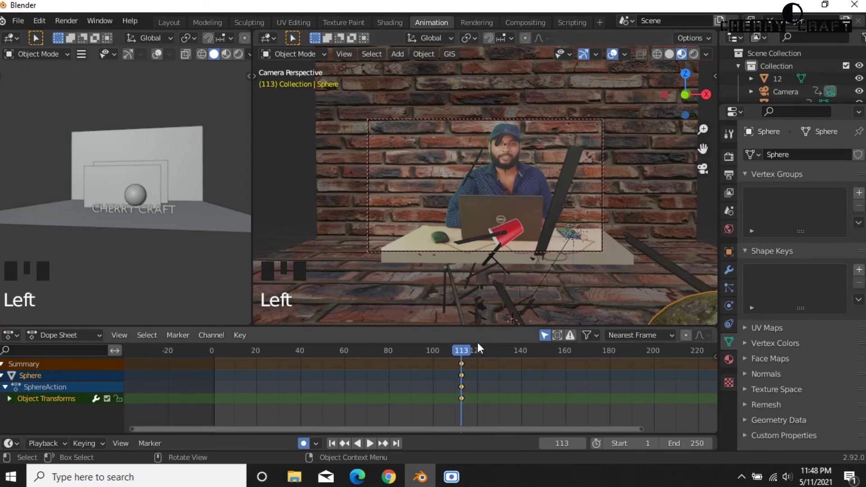
left_click_drag(465, 347, 642, 349)
left_click_drag(578, 429, 678, 420)
left_click_drag(554, 352, 663, 358)
key("r")
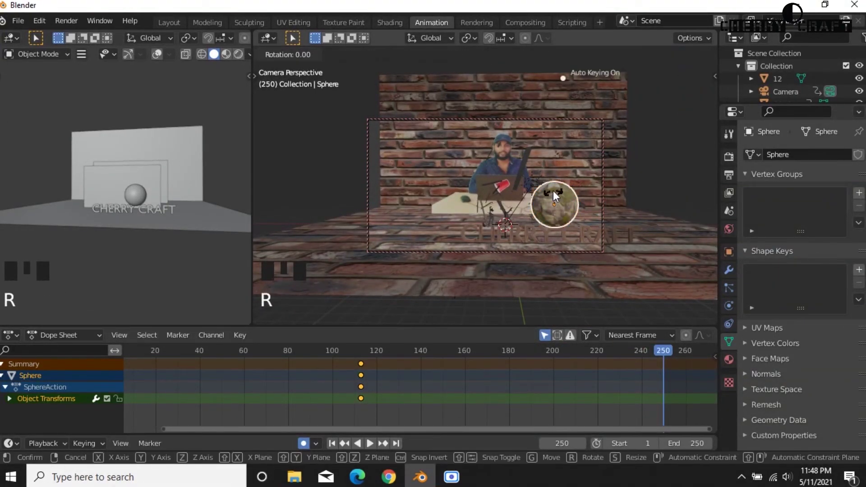
key("z")
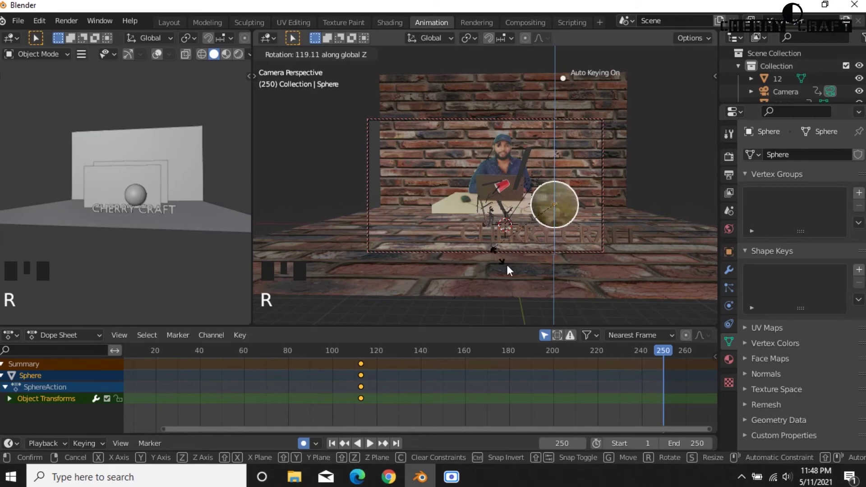
left_click(559, 207)
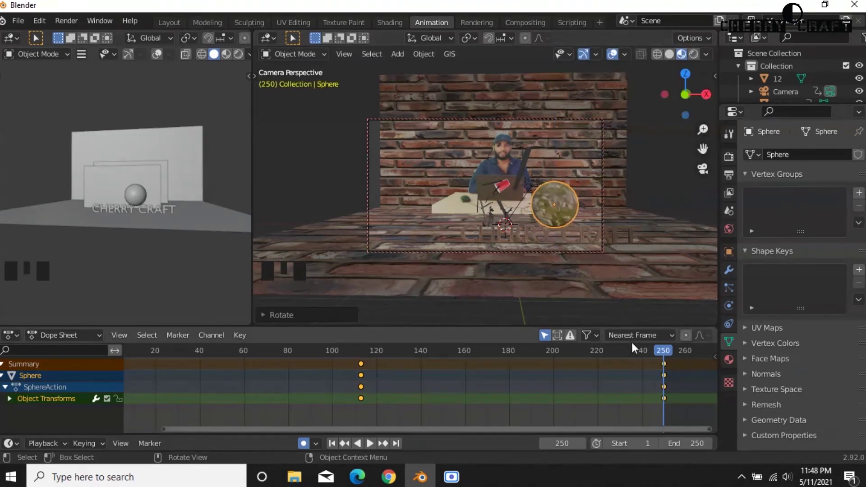
left_click_drag(665, 351, 132, 361)
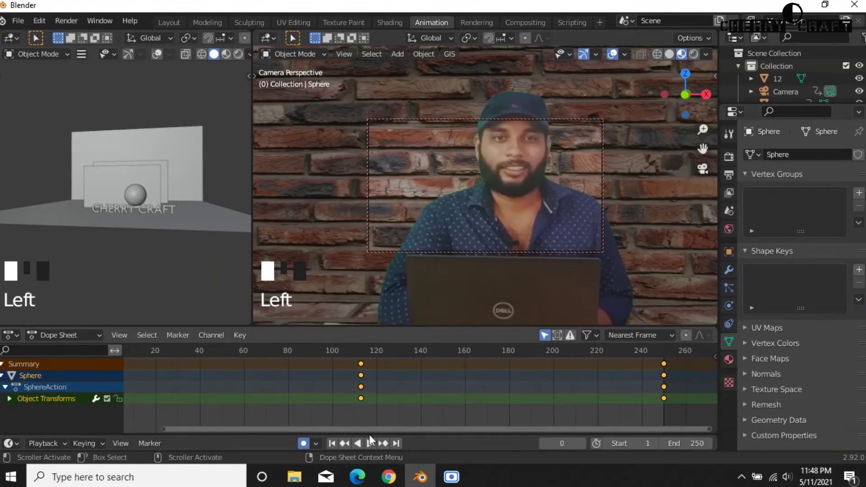
left_click(371, 444)
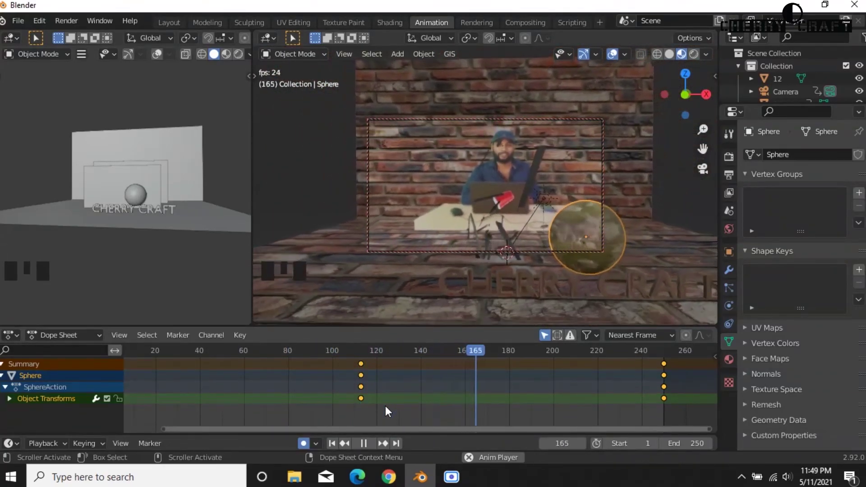
Stop playback and set the output file format to FFmpeg Video.
left_click(364, 444)
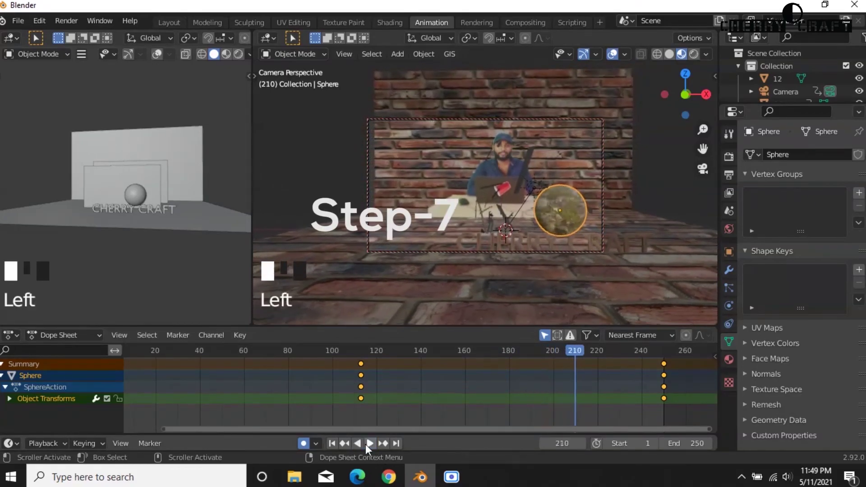
left_click(728, 175)
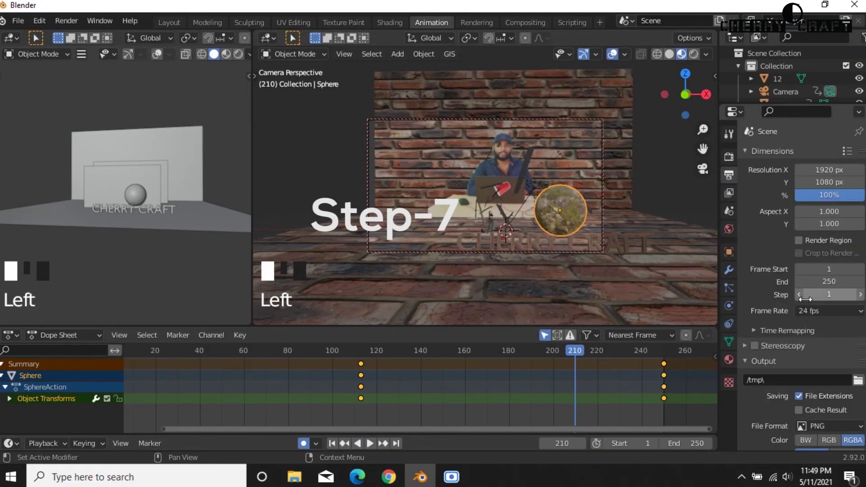
scroll(814, 374, "down", 5)
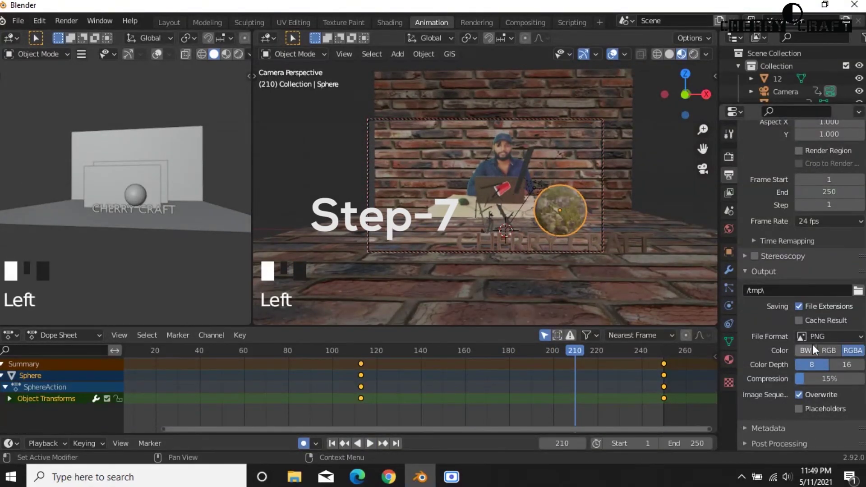
left_click(819, 339)
left_click(826, 318)
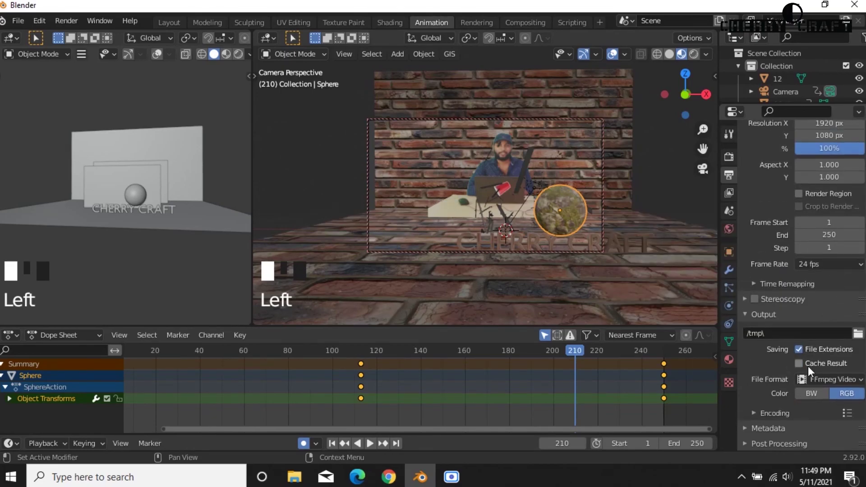
Review the Matroska H.264 encoding settings and start Render Animation.
left_click(767, 414)
scroll(758, 397, "down", 5)
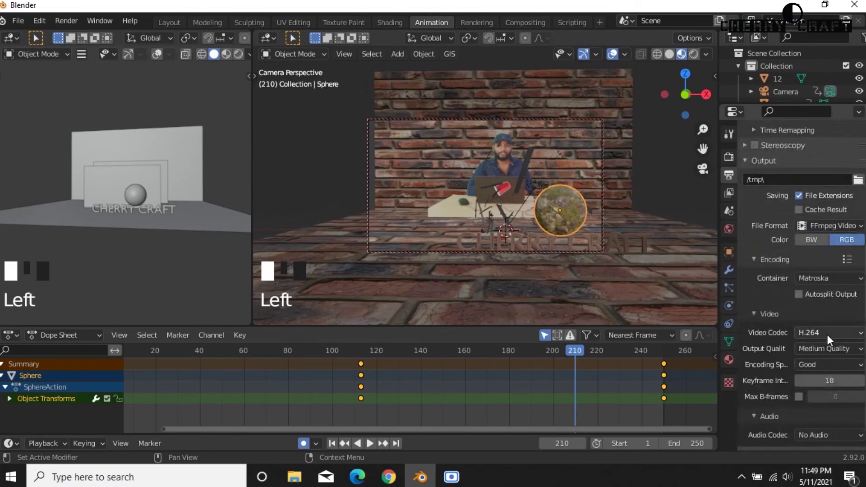
scroll(812, 385, "down", 2)
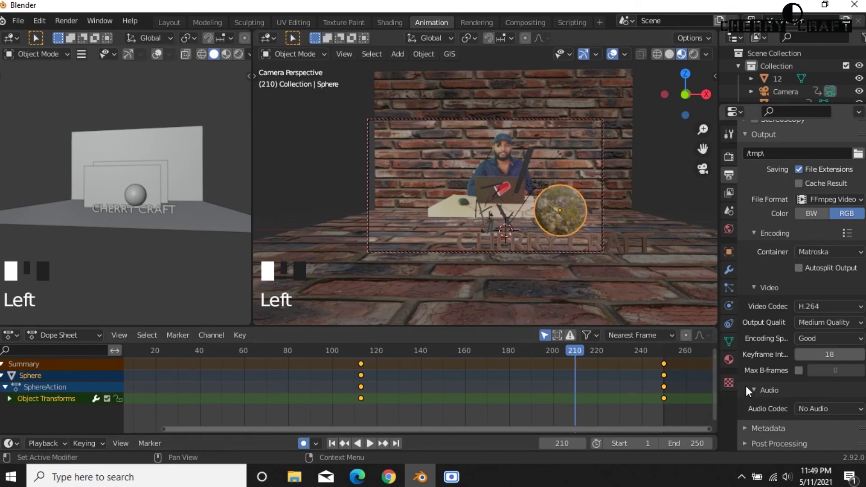
scroll(780, 244, "up", 7)
scroll(779, 240, "up", 5)
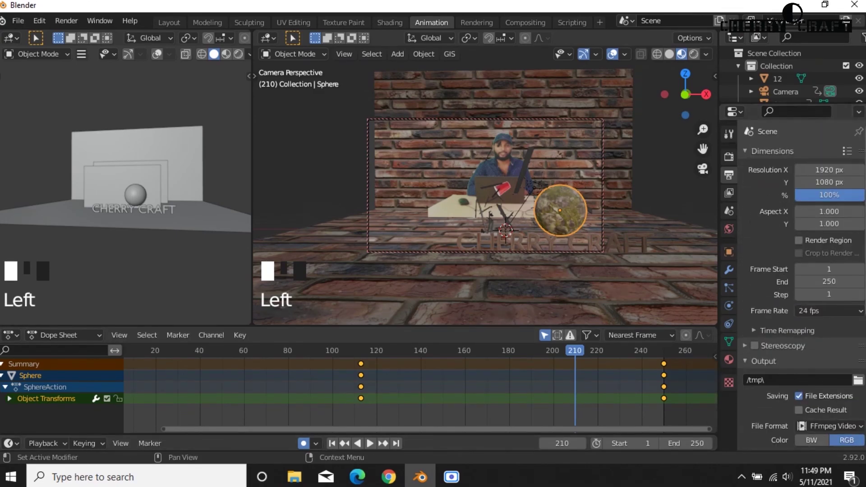
left_click(66, 21)
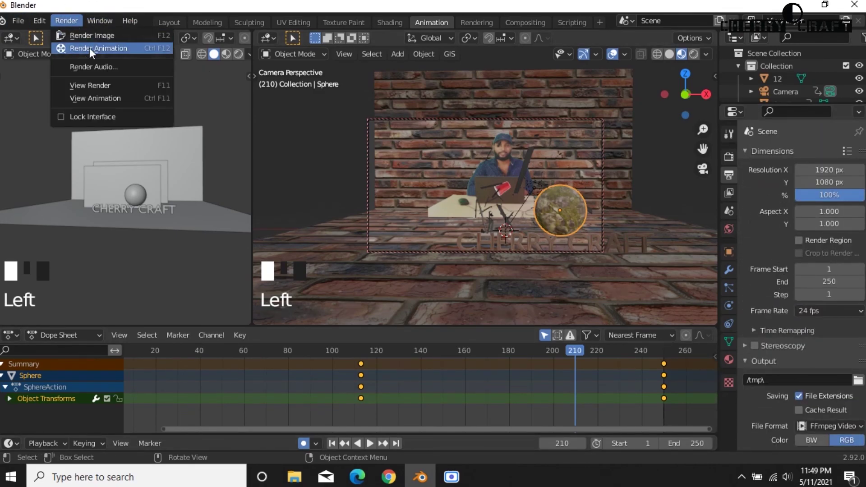
left_click(92, 48)
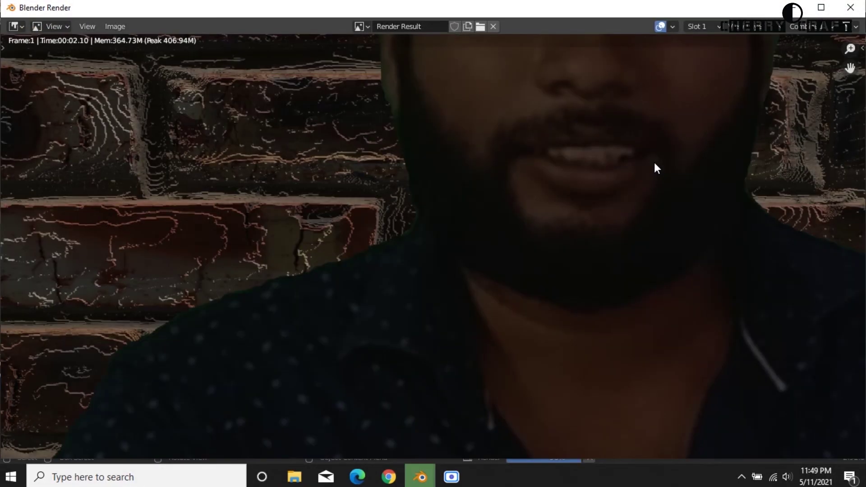